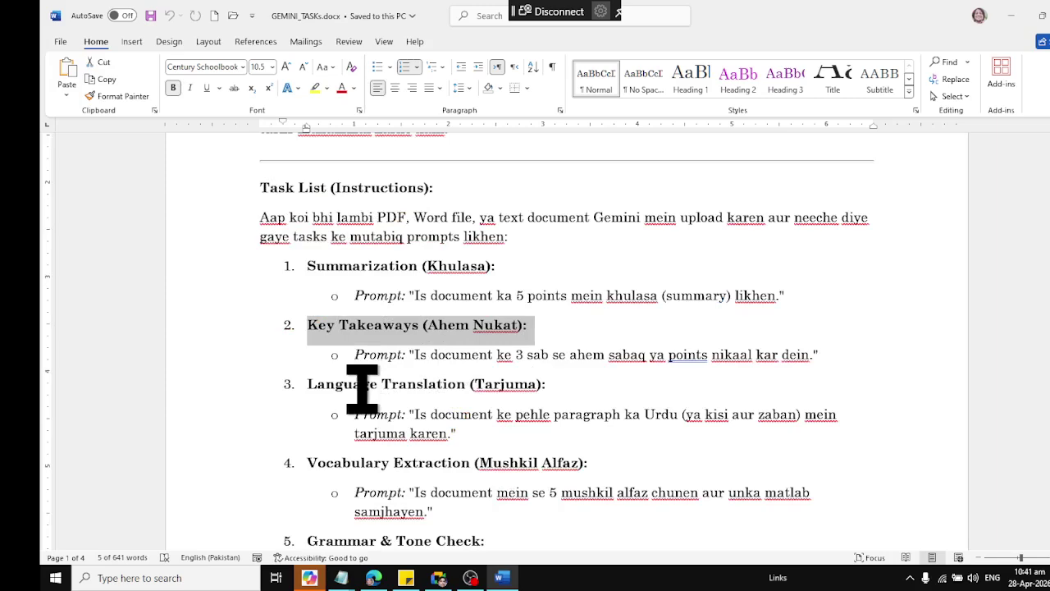
Review the assignment's task headings one by one, from Language Translation through Q&A Generation
{"action": "left_click_drag", "start_coordinate": [308, 386], "coordinate": [548, 388]}
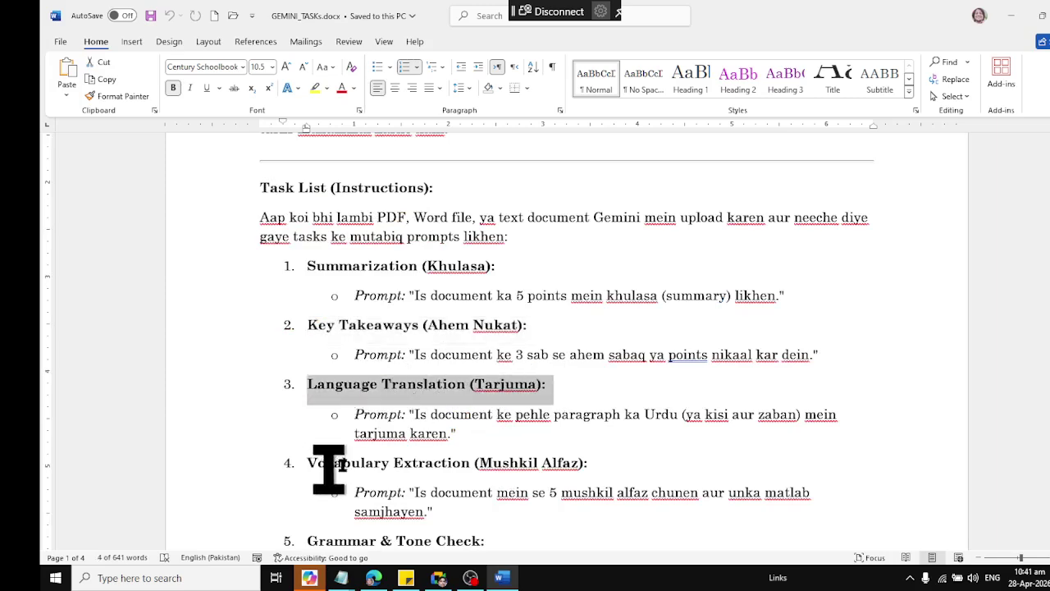
{"action": "left_click_drag", "start_coordinate": [328, 464], "coordinate": [558, 451]}
{"action": "scroll", "coordinate": [559, 453], "scroll_direction": "down", "scroll_amount": 3}
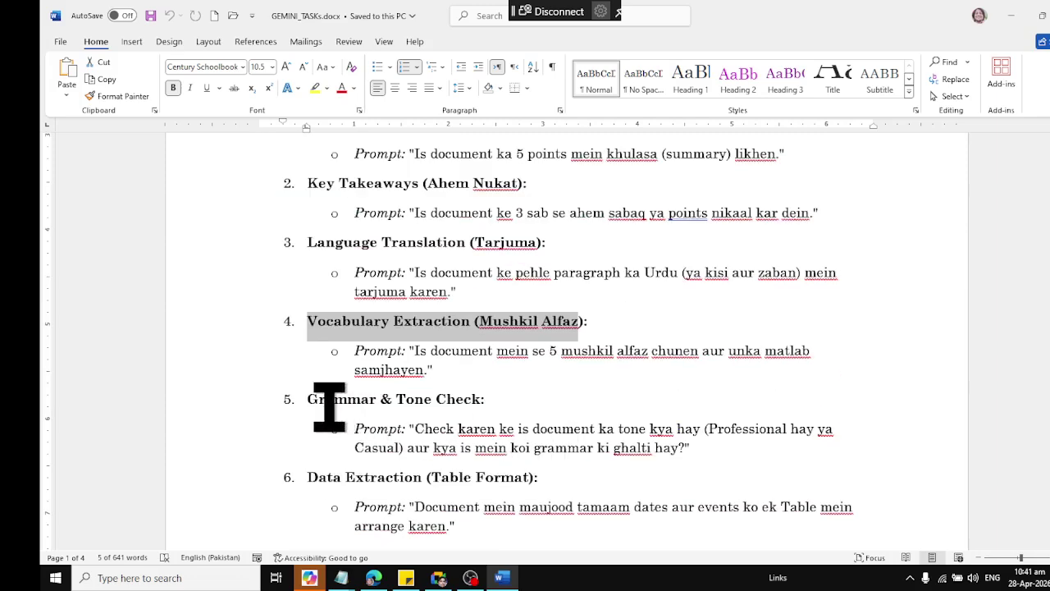
{"action": "left_click_drag", "start_coordinate": [328, 401], "coordinate": [496, 392]}
{"action": "scroll", "coordinate": [499, 415], "scroll_direction": "down", "scroll_amount": 2}
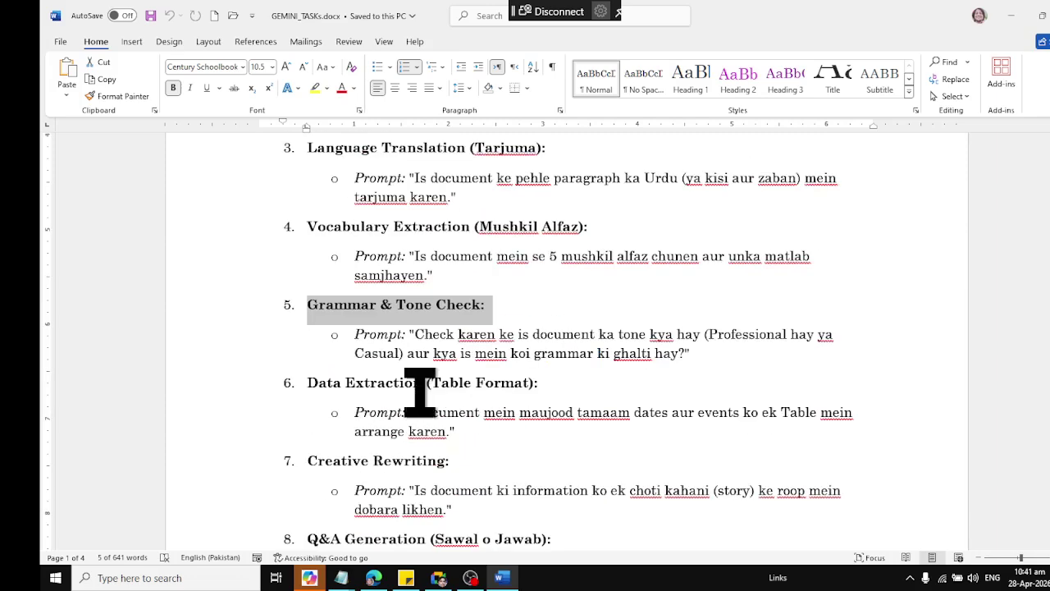
{"action": "left_click_drag", "start_coordinate": [328, 384], "coordinate": [537, 385]}
{"action": "scroll", "coordinate": [541, 414], "scroll_direction": "down", "scroll_amount": 1}
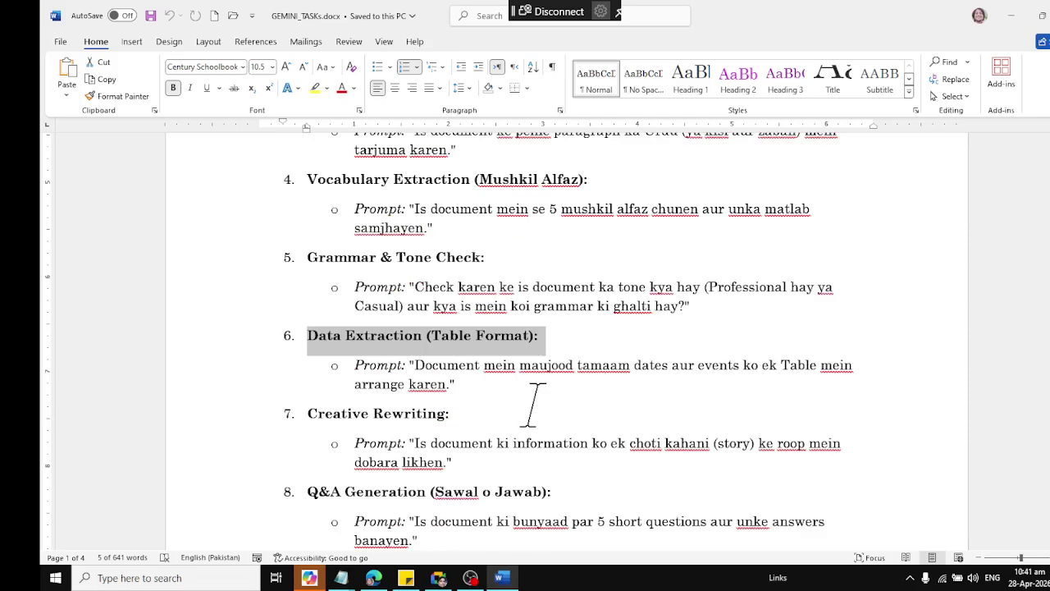
{"action": "left_click_drag", "start_coordinate": [330, 413], "coordinate": [502, 410]}
{"action": "scroll", "coordinate": [481, 422], "scroll_direction": "down", "scroll_amount": 3}
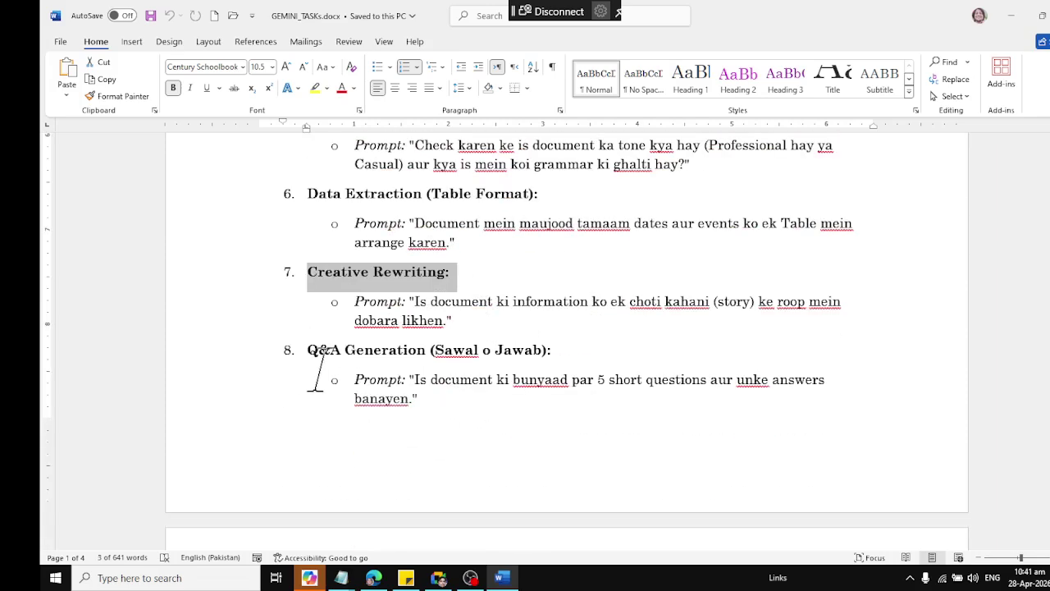
{"action": "left_click_drag", "start_coordinate": [319, 349], "coordinate": [586, 362]}
Skim the whole assignment from its title through the student checklist to the opening sentence about Mega-prompting
{"action": "scroll", "coordinate": [563, 408], "scroll_direction": "up", "scroll_amount": 20}
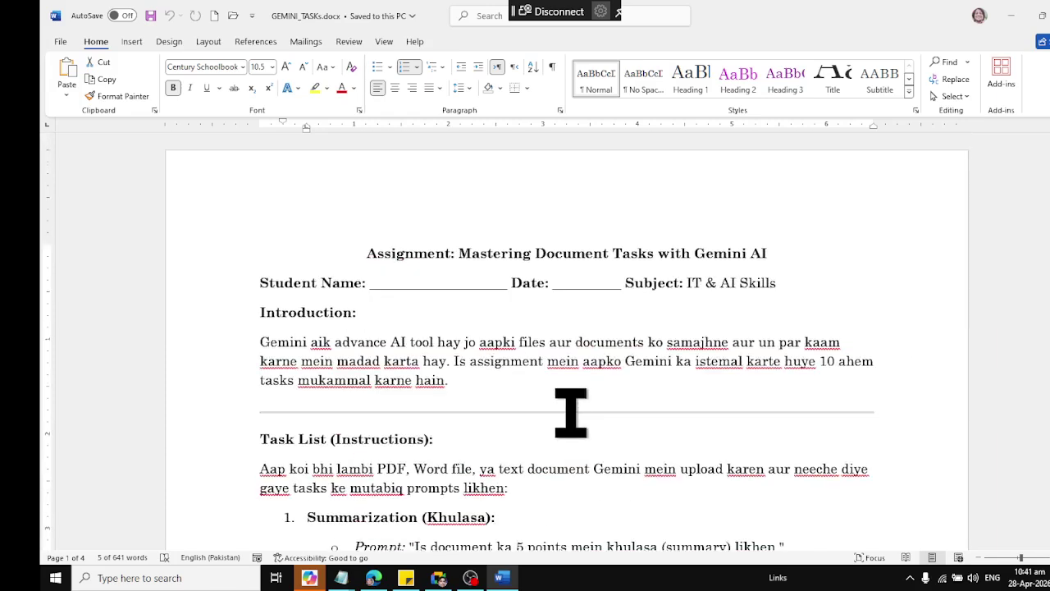
{"action": "scroll", "coordinate": [574, 408], "scroll_direction": "down", "scroll_amount": 18}
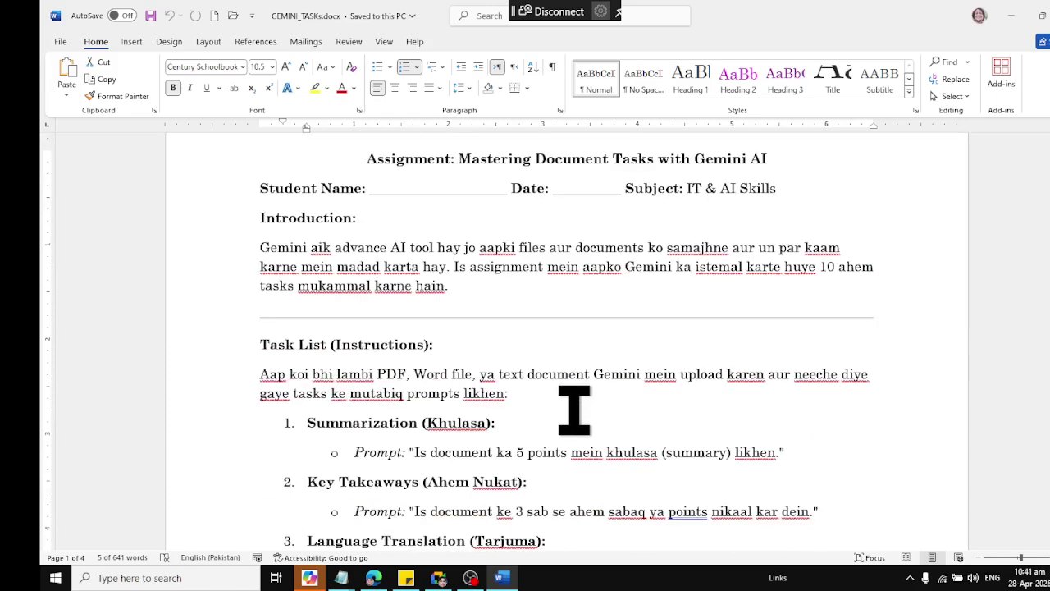
{"action": "scroll", "coordinate": [575, 410], "scroll_direction": "down", "scroll_amount": 15}
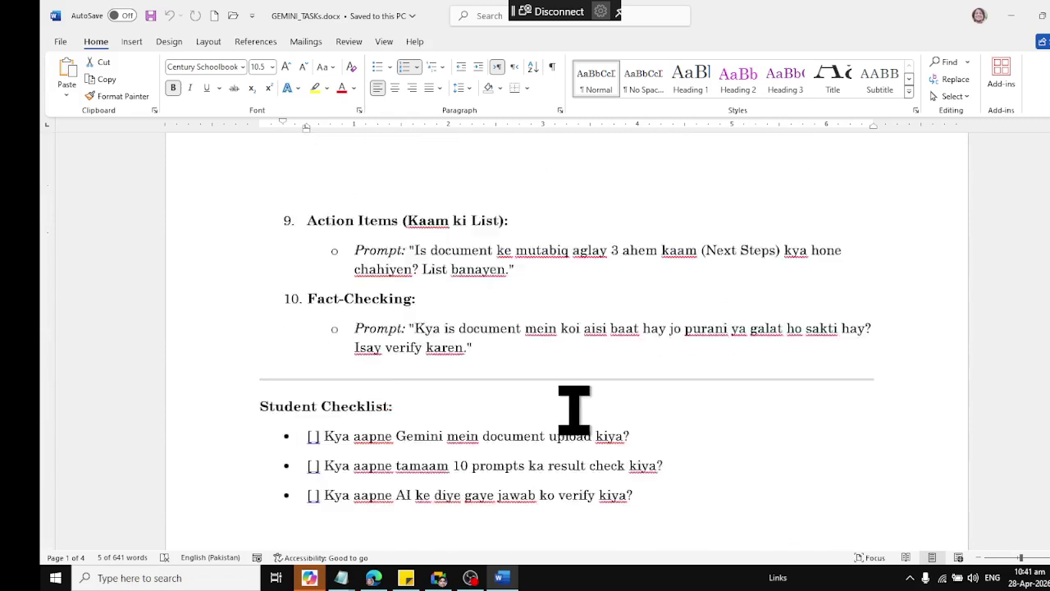
{"action": "scroll", "coordinate": [574, 408], "scroll_direction": "down", "scroll_amount": 5}
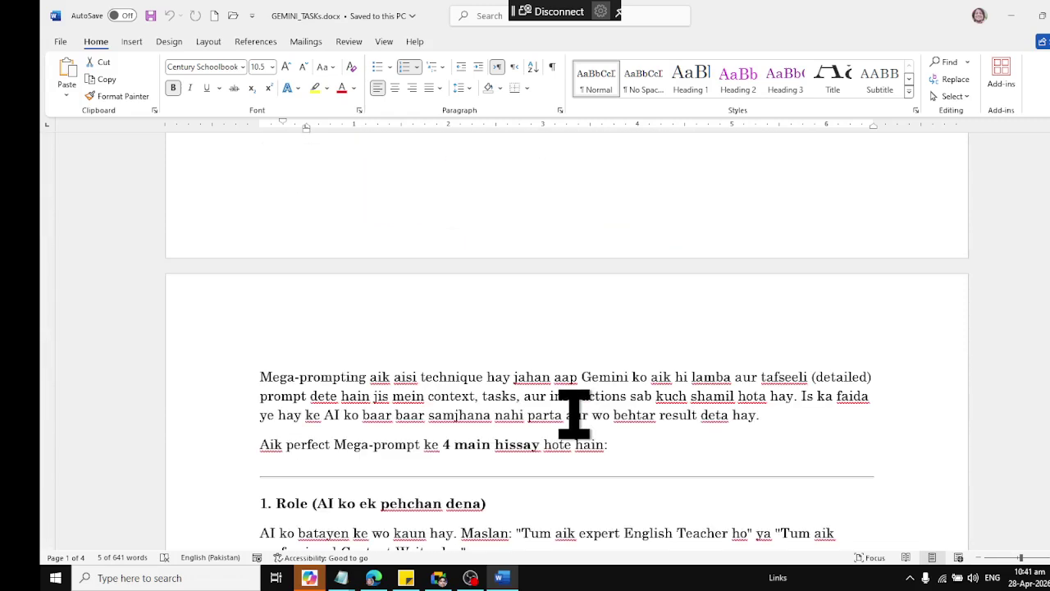
{"action": "scroll", "coordinate": [574, 407], "scroll_direction": "down", "scroll_amount": 2}
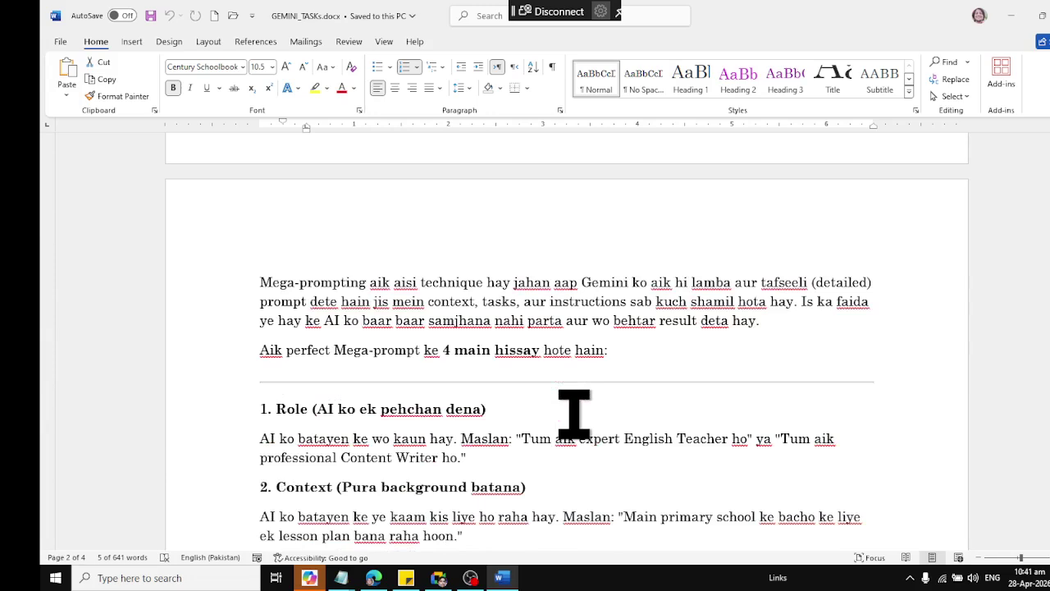
{"action": "left_click_drag", "start_coordinate": [259, 281], "coordinate": [556, 279]}
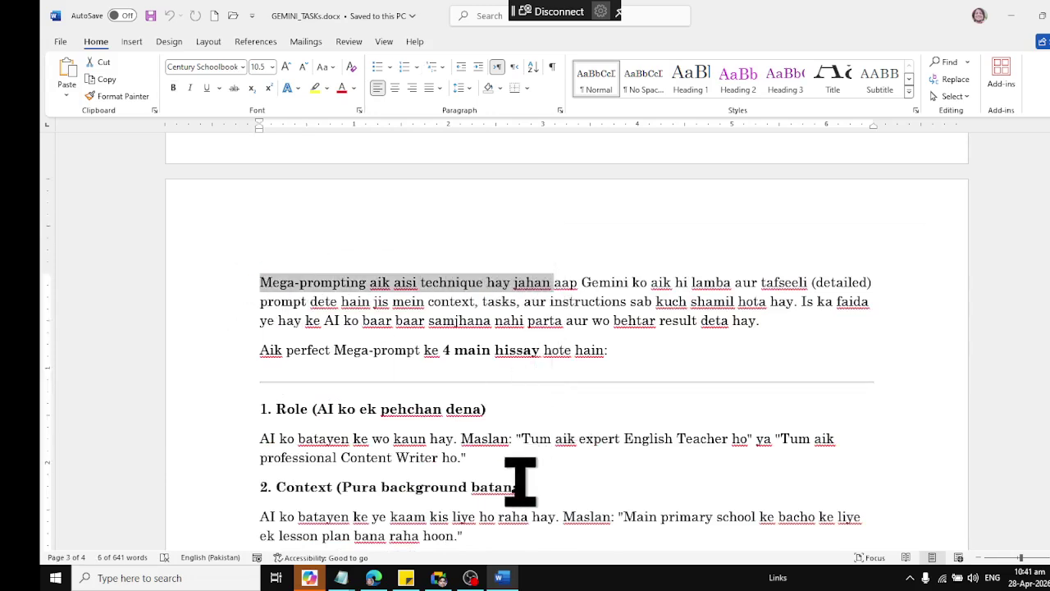
Switch to the Edge browser and open gemini.google.com in a new tab
{"action": "left_click", "coordinate": [374, 579]}
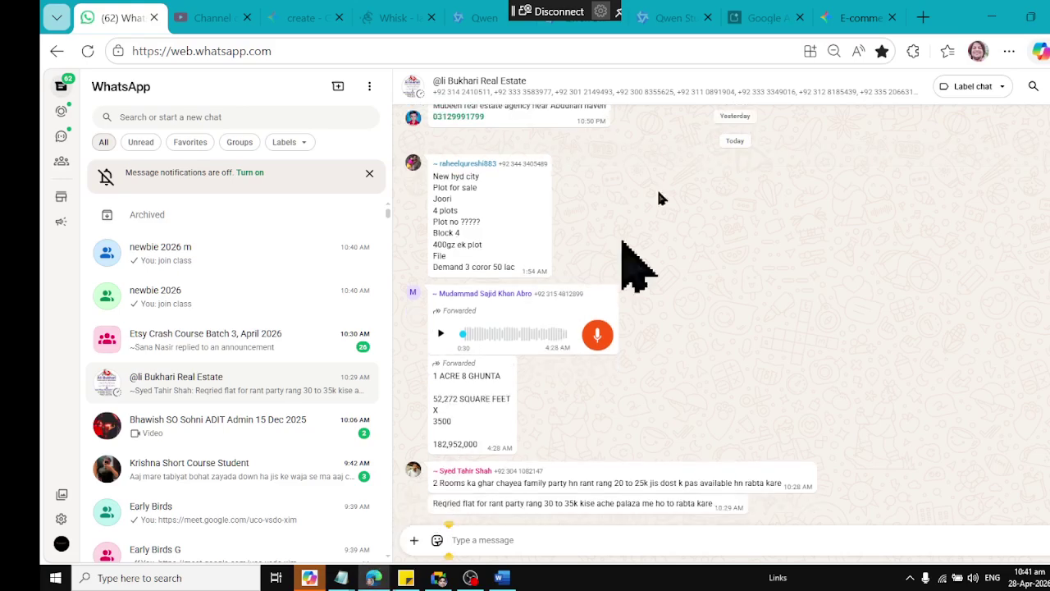
{"action": "left_click", "coordinate": [922, 18]}
{"action": "type", "text": "gemini.google.com"}
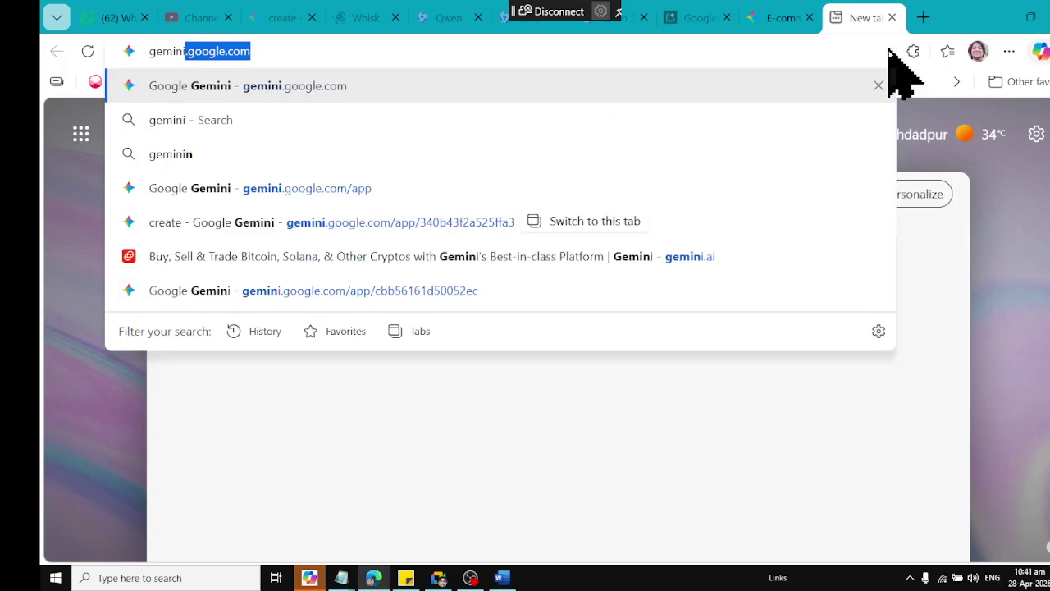
{"action": "key", "text": "Return"}
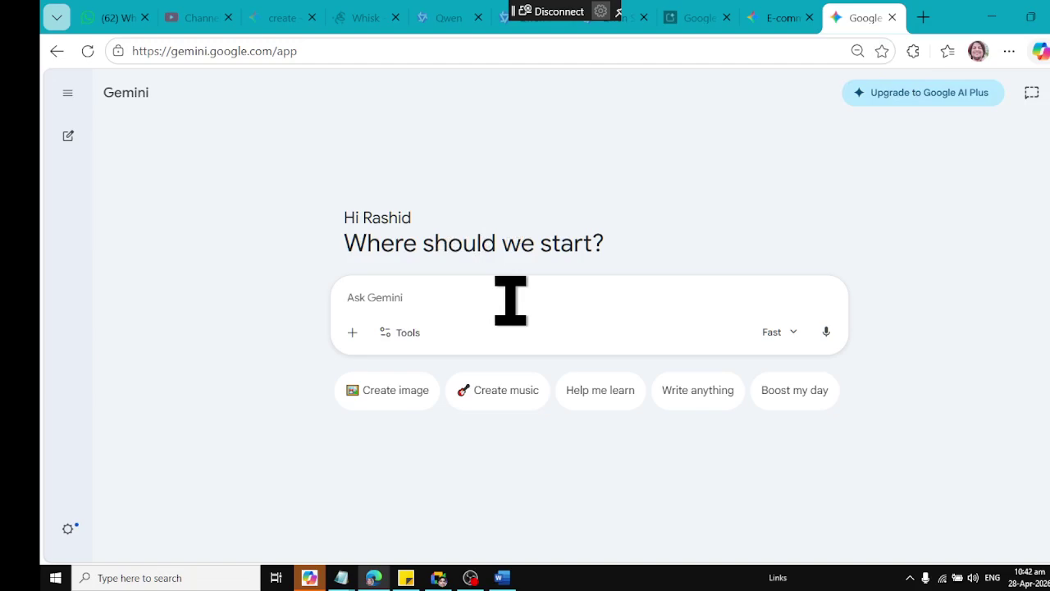
Write the prompt "Ik Documetary Generate Karo Kay AI Tools insani Brain Say Taza Taqatwar or Aqal mand hen jo insan say behter kar karsakty hen"
{"action": "type", "text": "lk"}
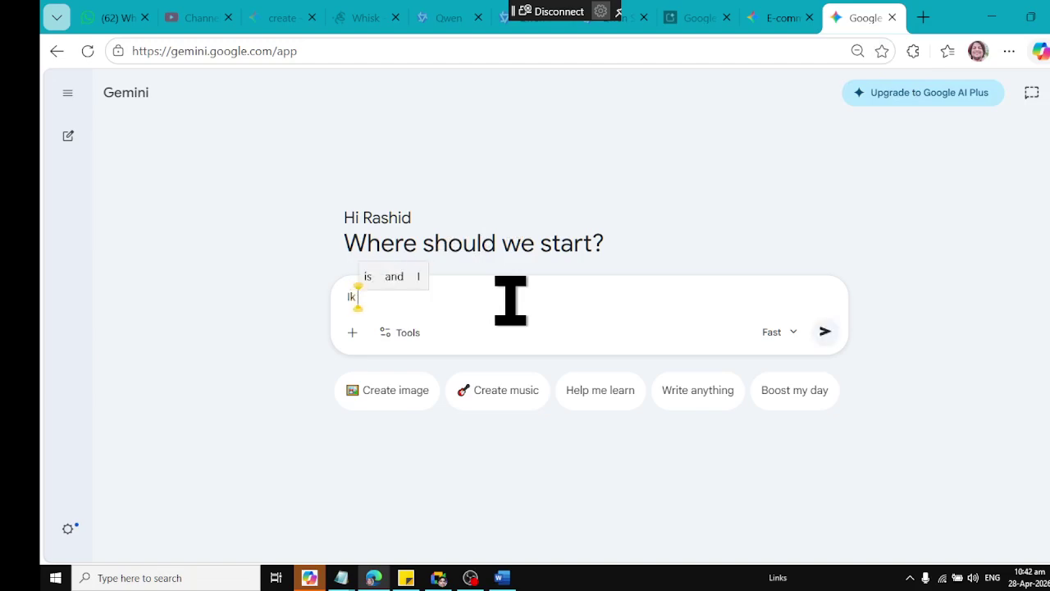
{"action": "type", "text": " Document"}
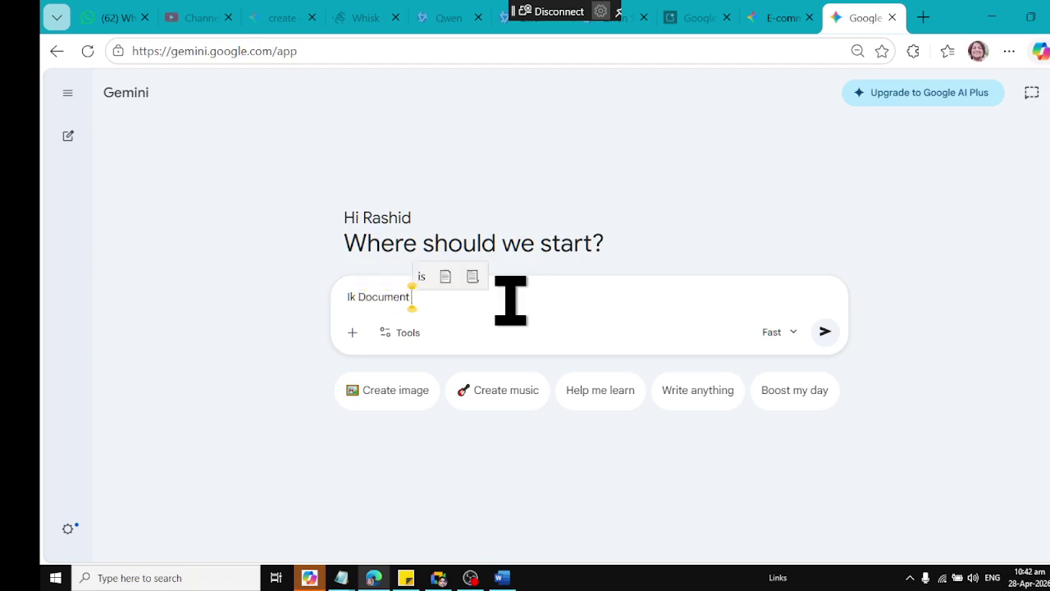
{"action": "key", "text": "BackSpace"}
{"action": "key", "text": "BackSpace"}
{"action": "type", "text": "ta"}
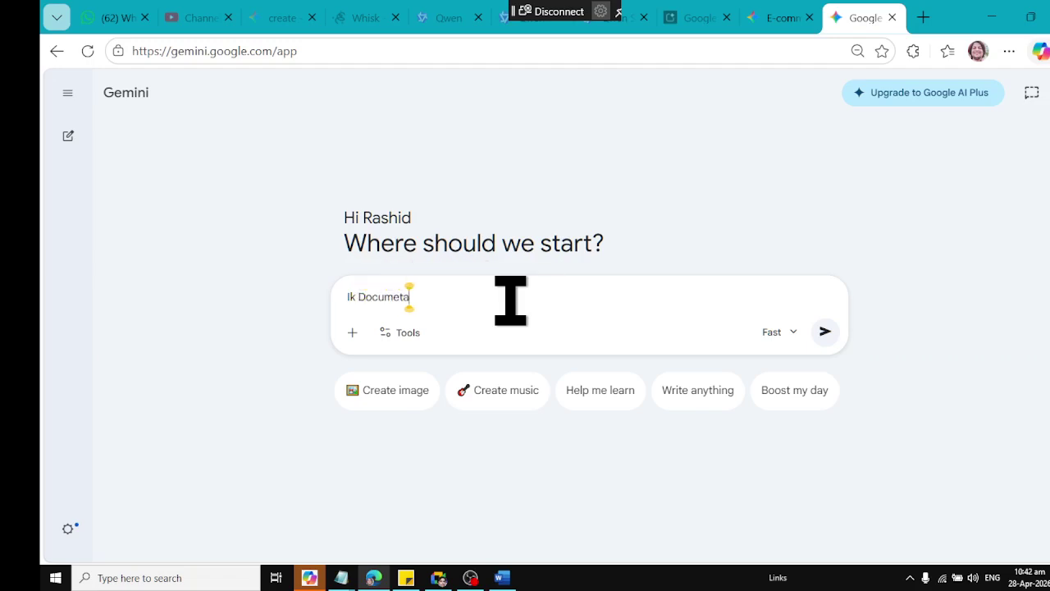
{"action": "type", "text": "ry Generate"}
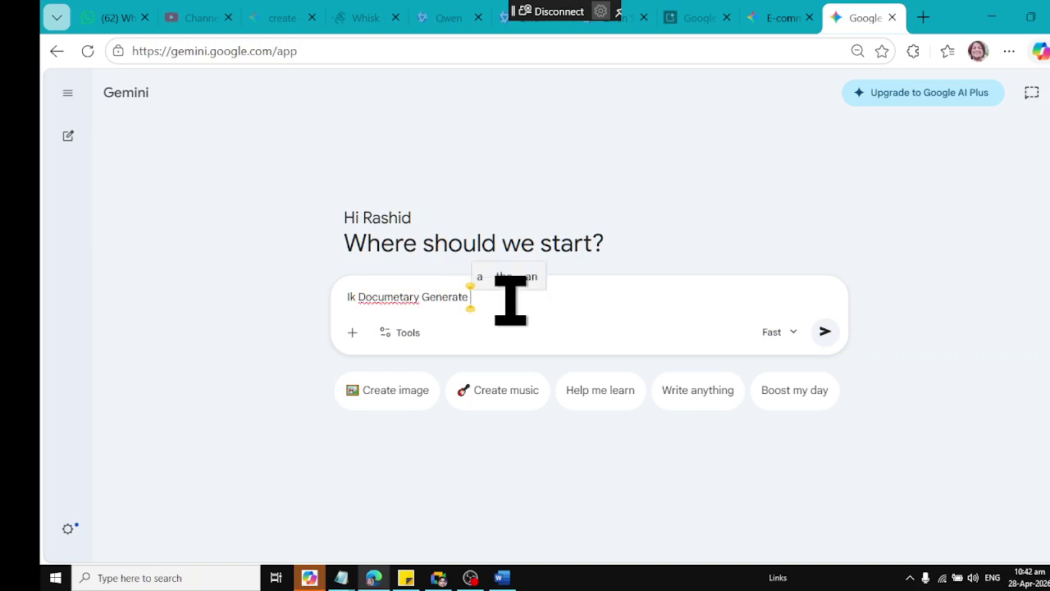
{"action": "type", "text": " Karo Ka AI"}
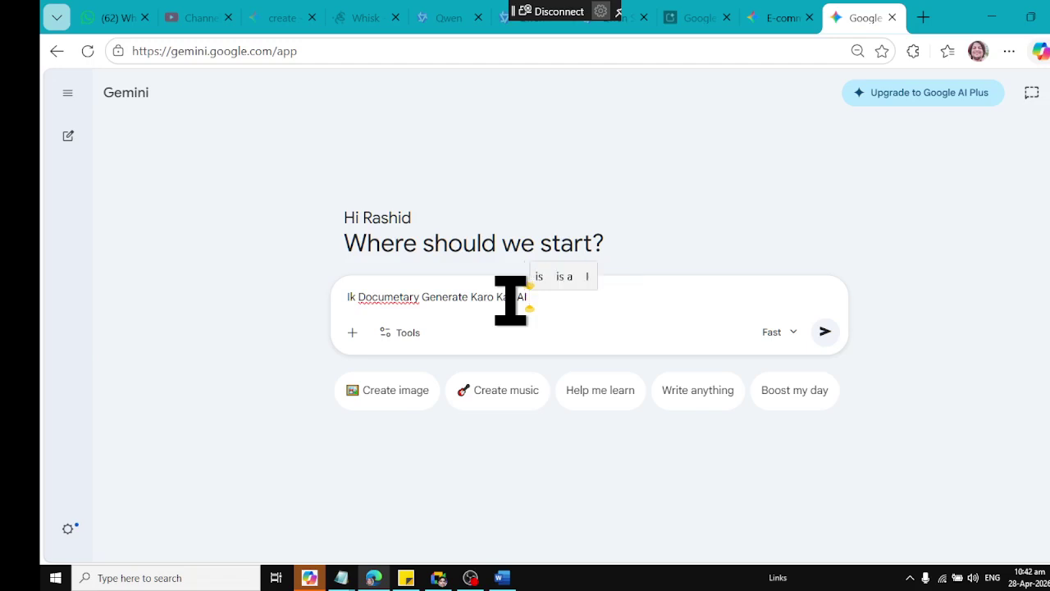
{"action": "type", "text": " Tools"}
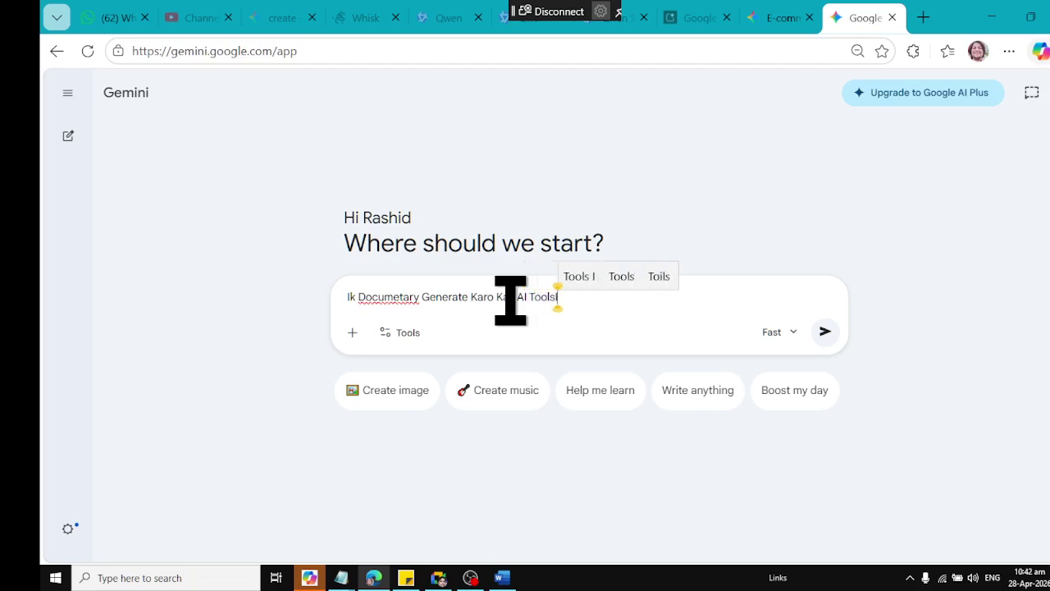
{"action": "type", "text": " insani"}
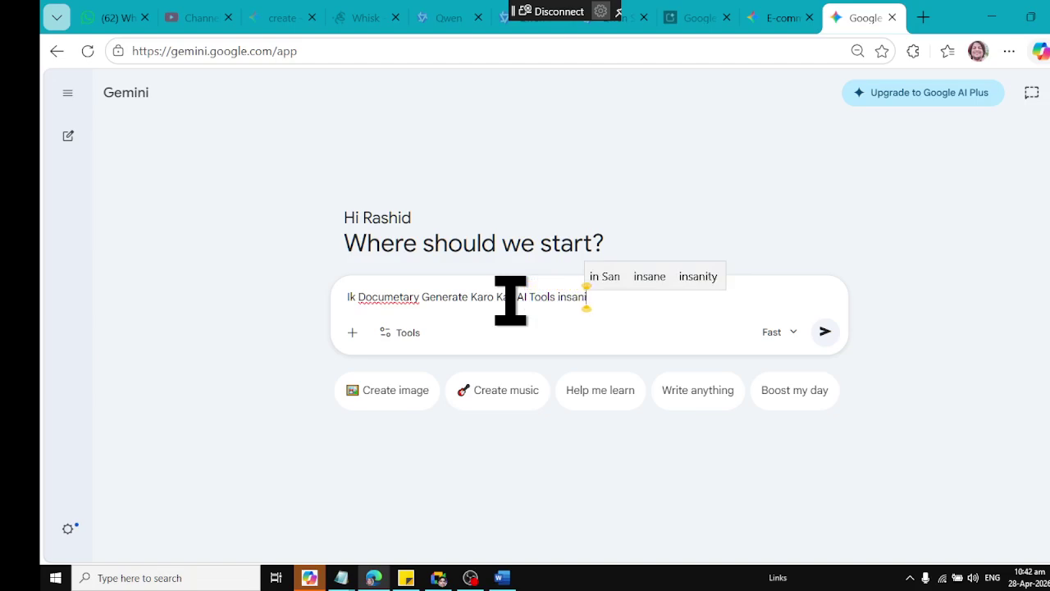
{"action": "type", "text": " Brai"}
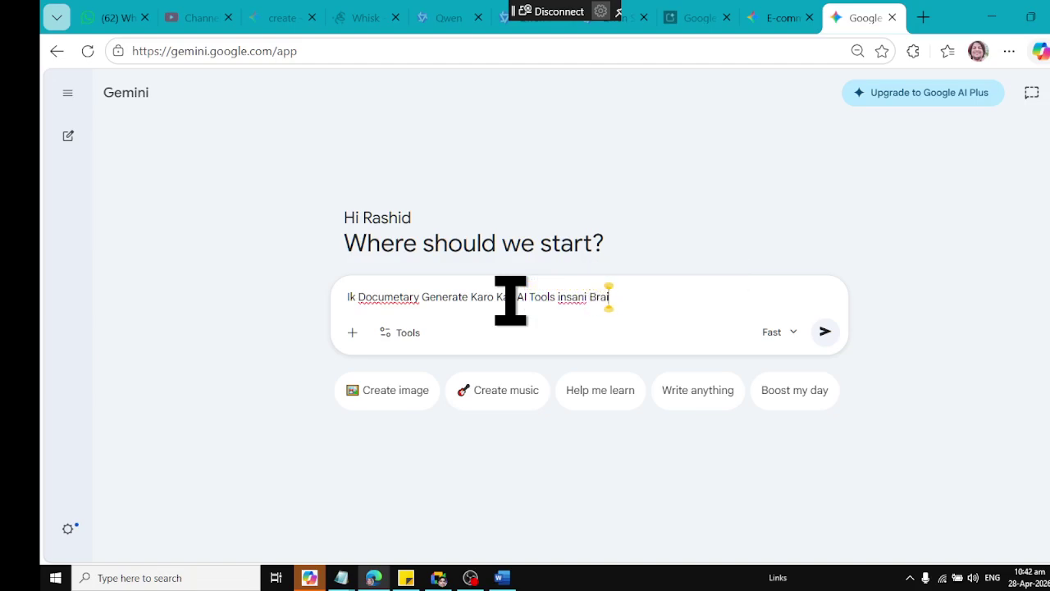
{"action": "type", "text": "n Say Taz"}
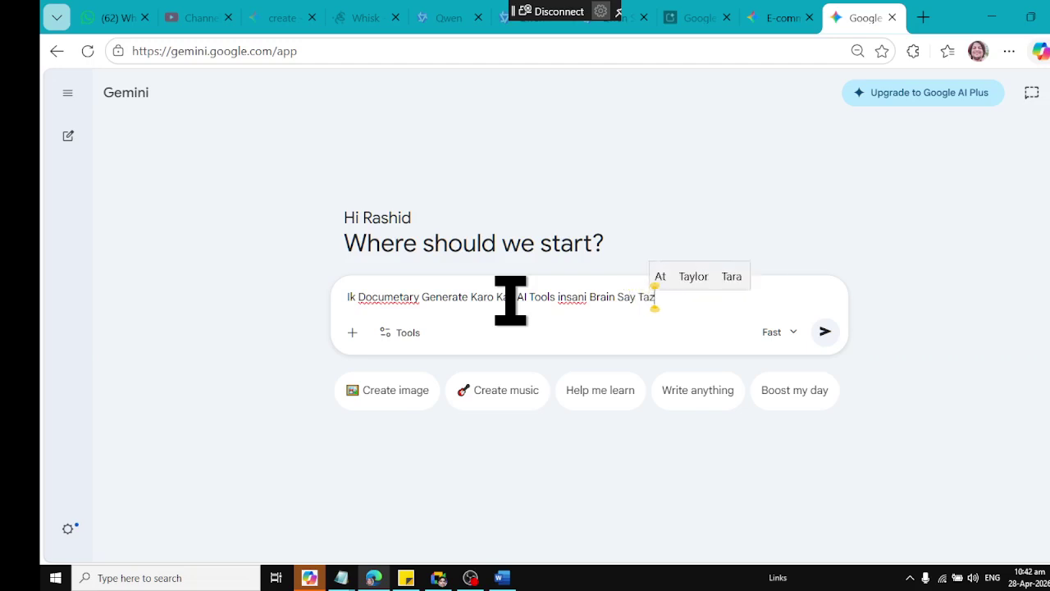
{"action": "type", "text": "a"}
{"action": "type", "text": " Ta"}
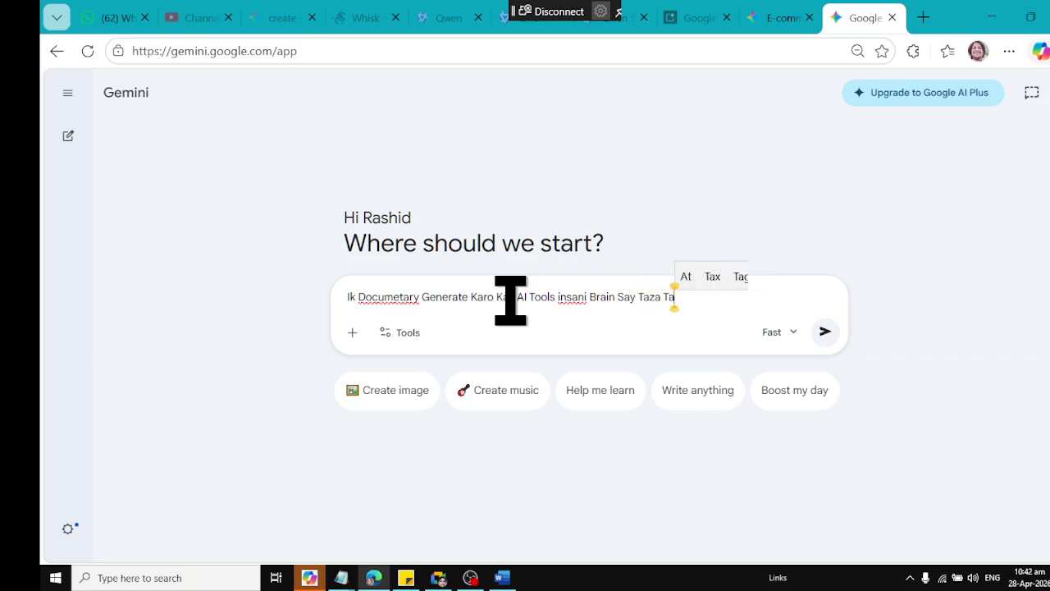
{"action": "type", "text": "qatw"}
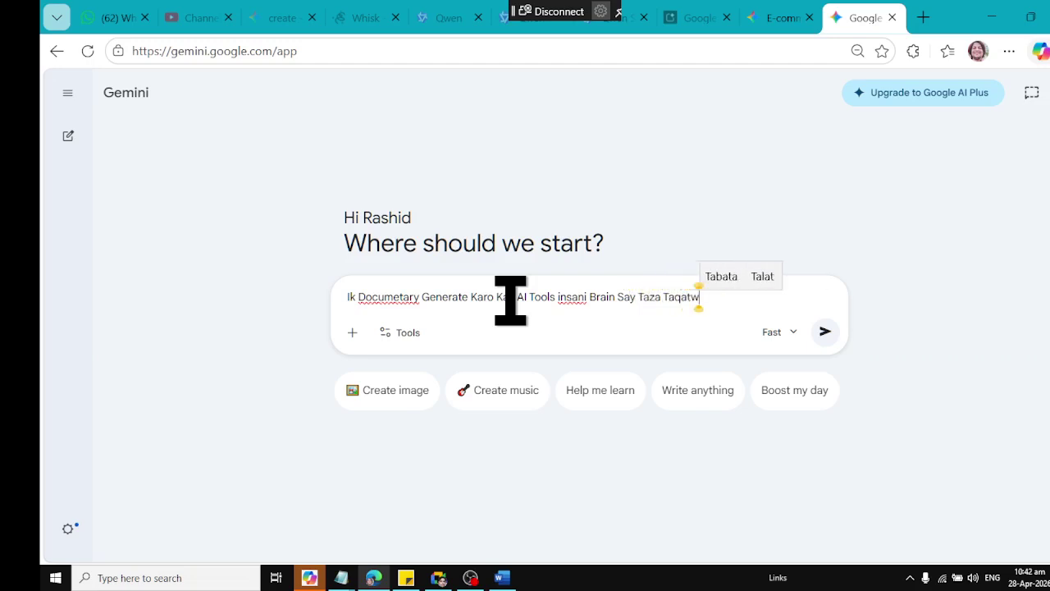
{"action": "type", "text": "ar or Aq"}
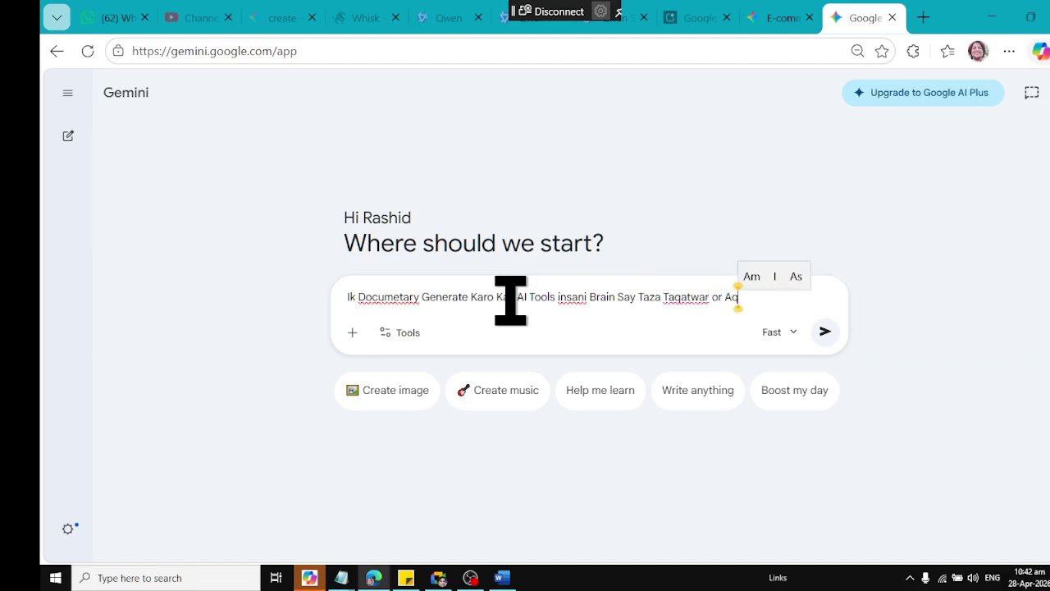
{"action": "type", "text": "al mand hen"}
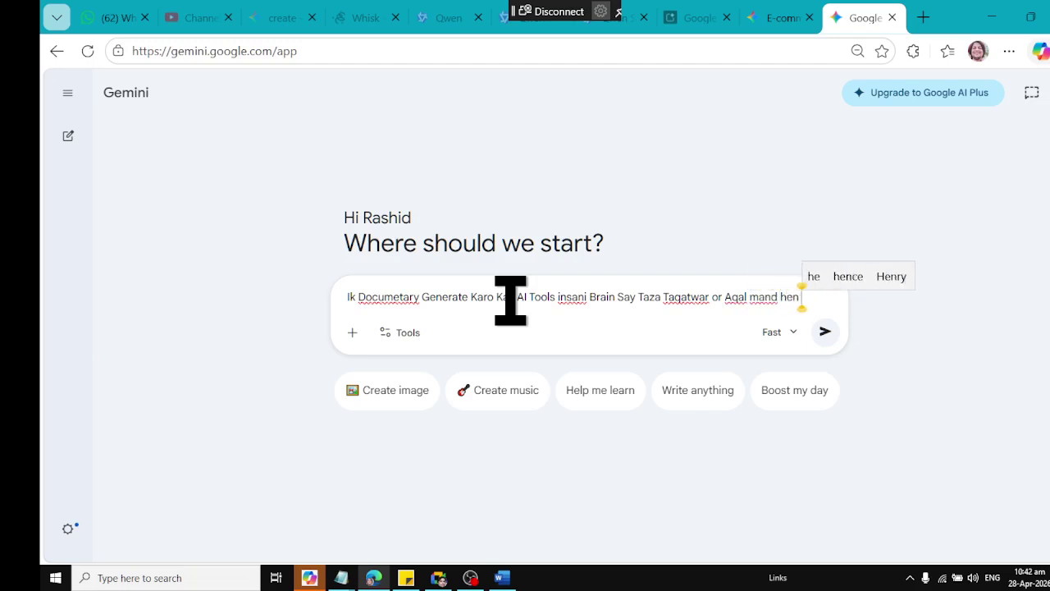
{"action": "type", "text": " jo i"}
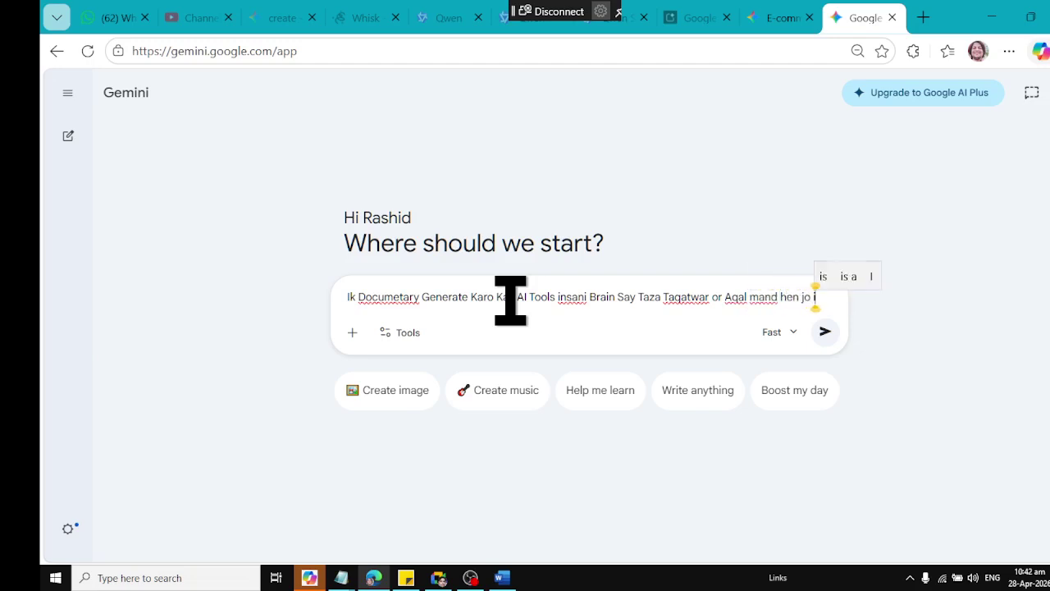
{"action": "type", "text": "nsan say"}
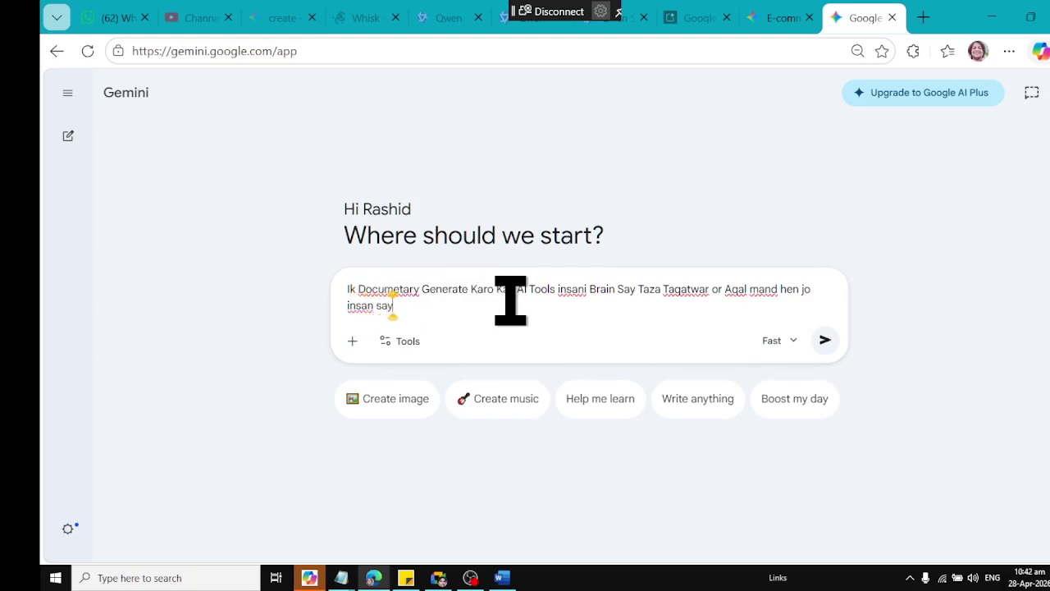
{"action": "type", "text": " behter kar"}
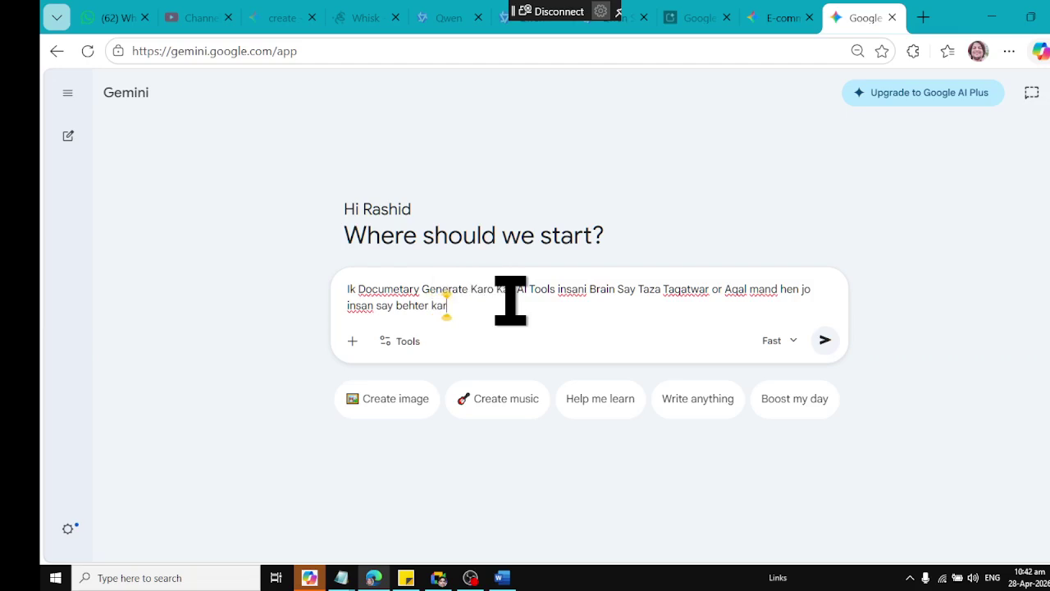
{"action": "type", "text": " karsa"}
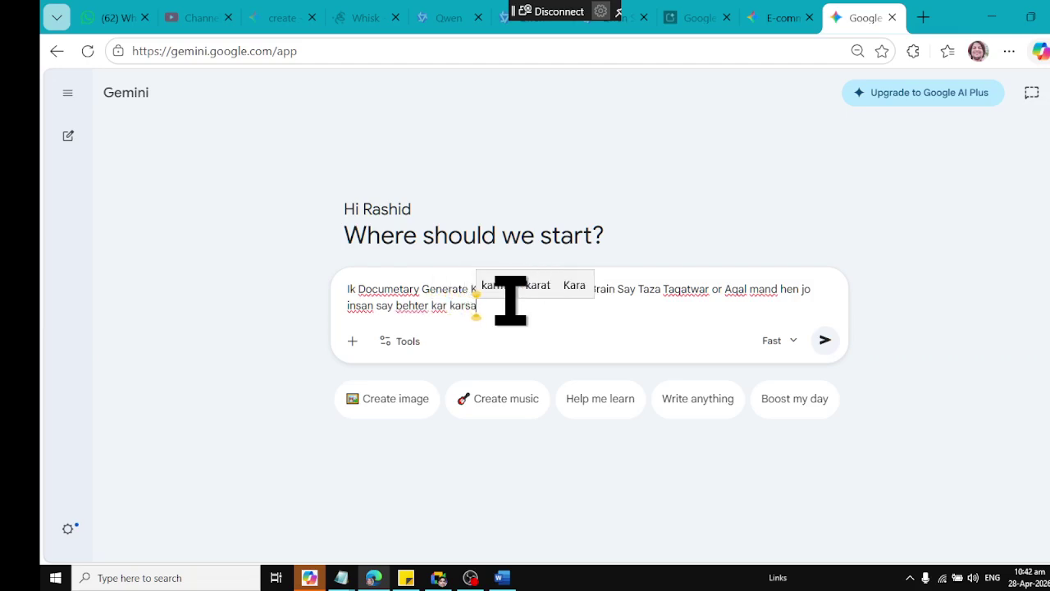
{"action": "type", "text": "kty hen"}
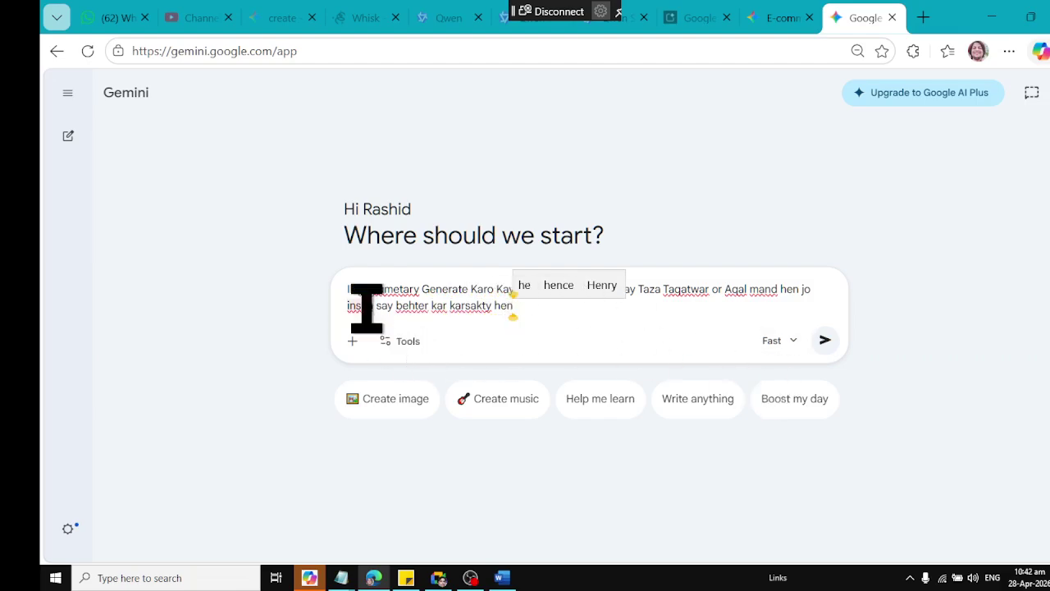
{"action": "left_click", "coordinate": [363, 304]}
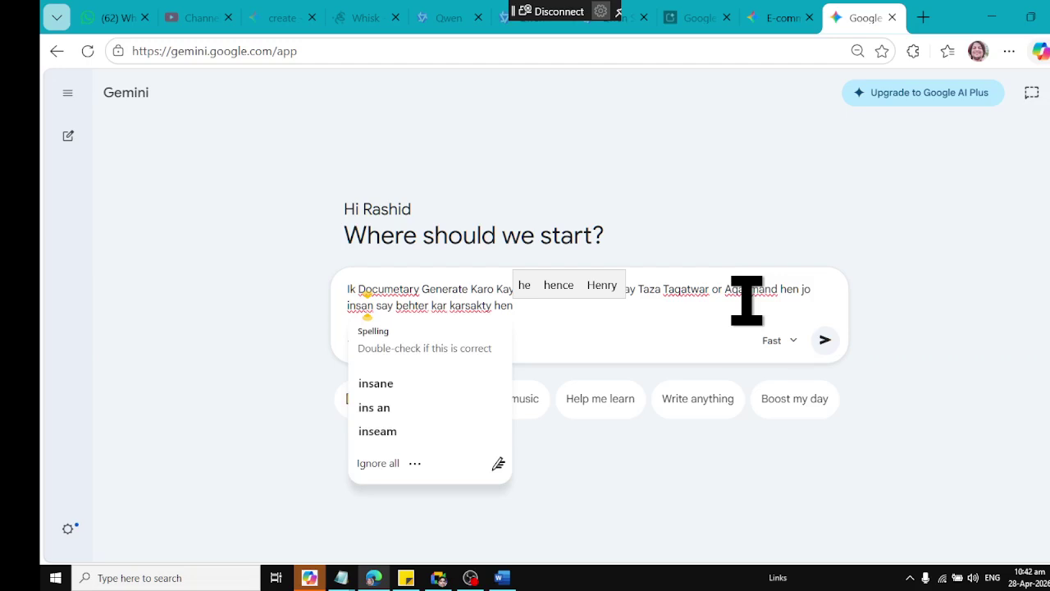
{"action": "left_click", "coordinate": [689, 290]}
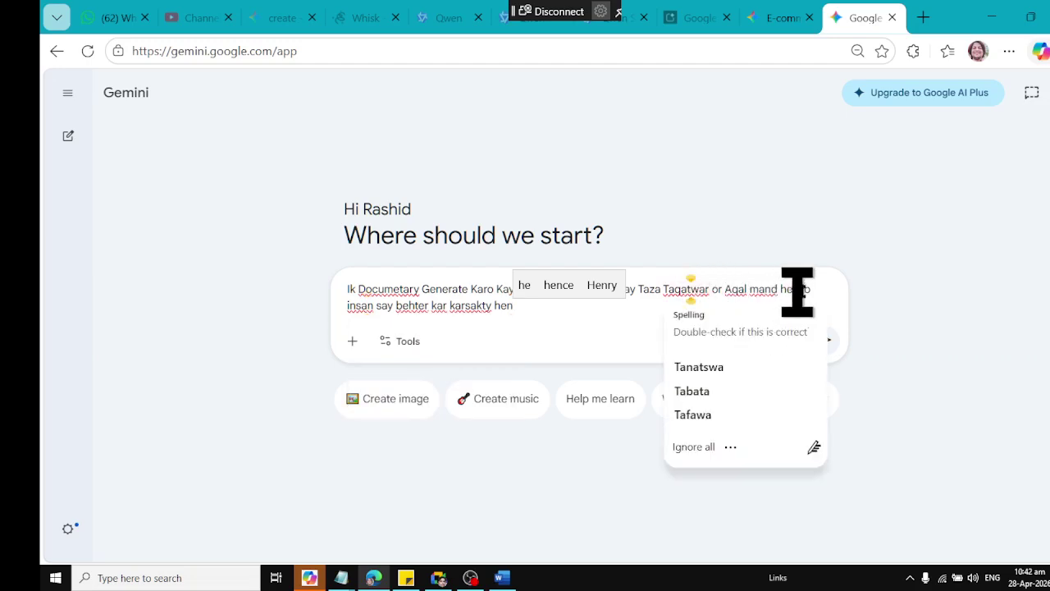
{"action": "left_click", "coordinate": [476, 305]}
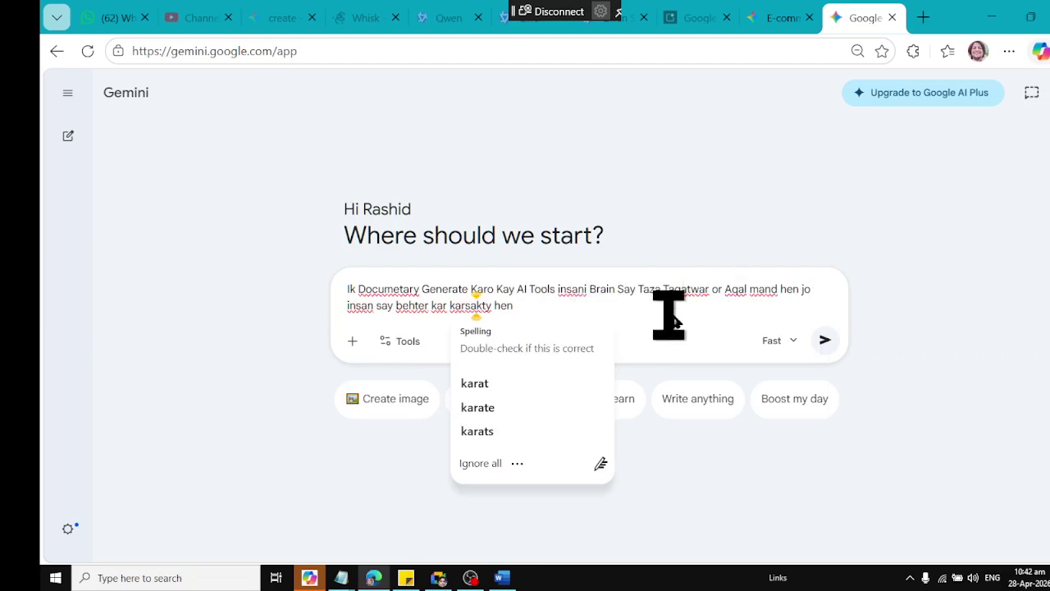
Replace the word "Taza" with "zada" in the documentary prompt
{"action": "left_click", "coordinate": [637, 292]}
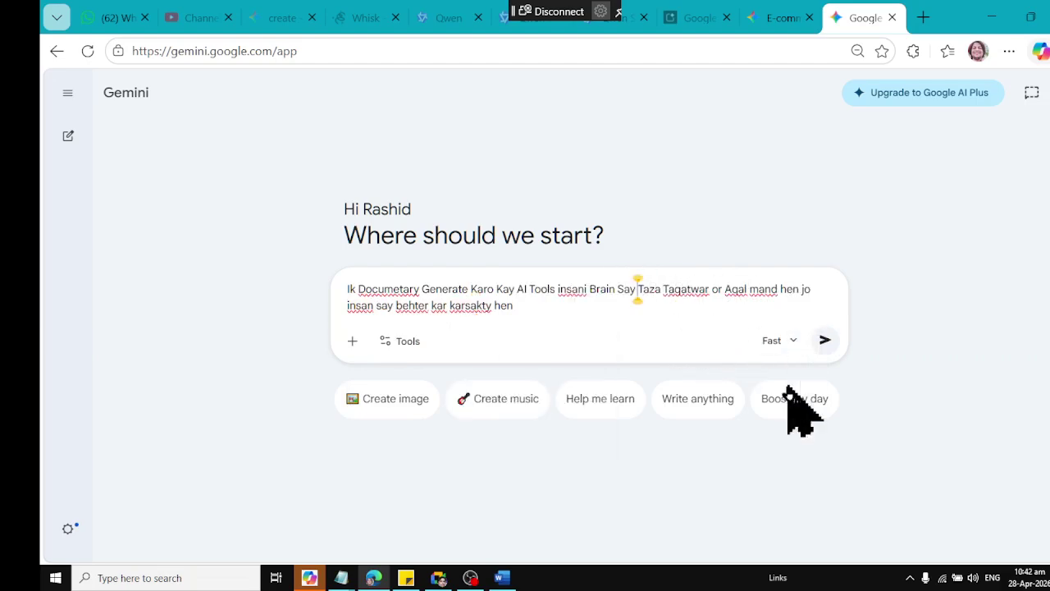
{"action": "key", "text": "Delete"}
{"action": "type", "text": "z"}
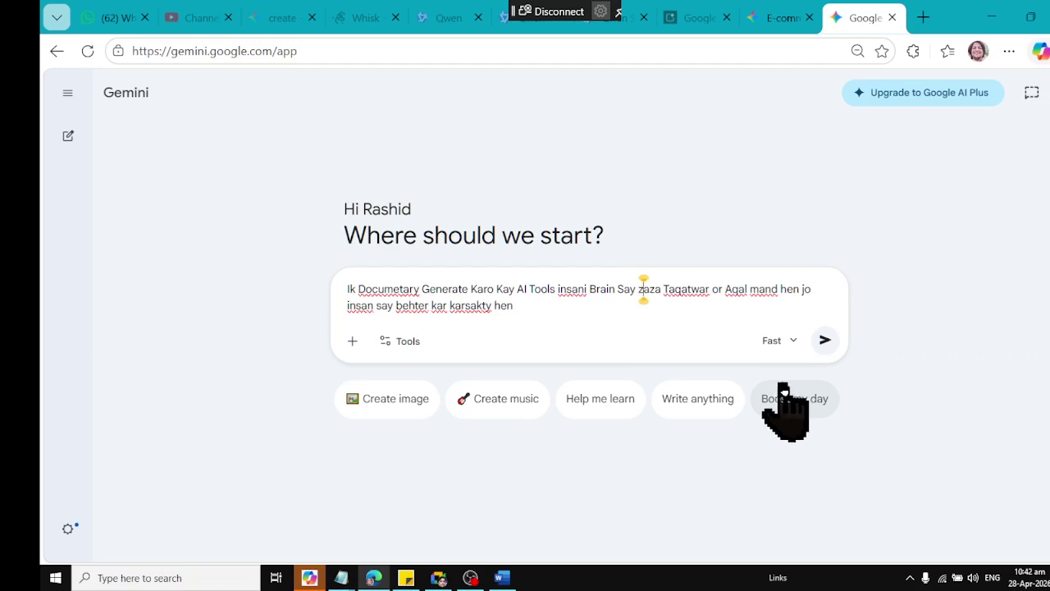
{"action": "key", "text": "BackSpace"}
{"action": "key", "text": "BackSpace"}
{"action": "key", "text": "BackSpace"}
{"action": "key", "text": "BackSpace"}
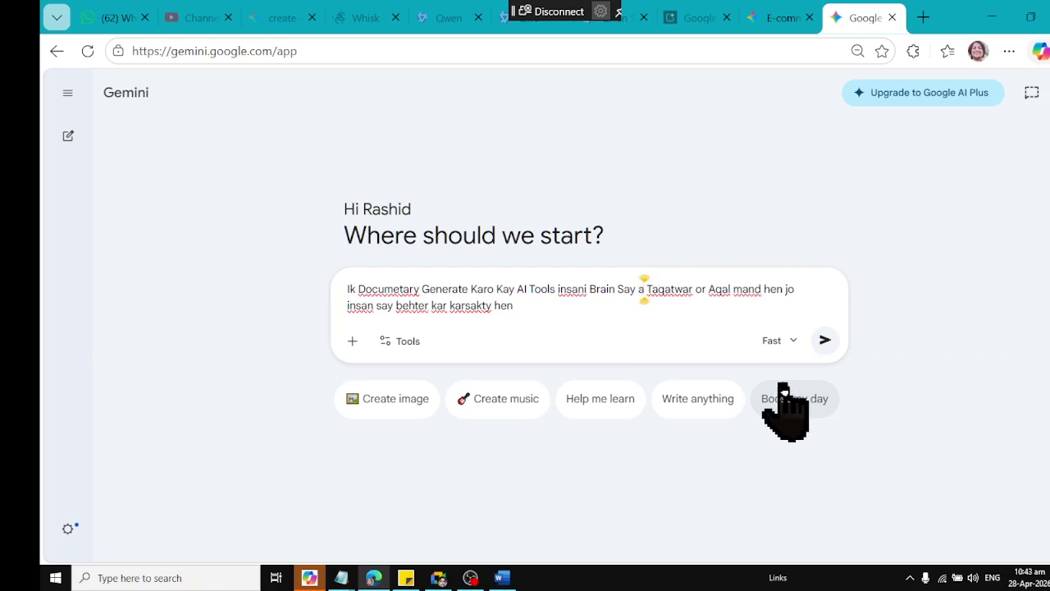
{"action": "type", "text": "zada"}
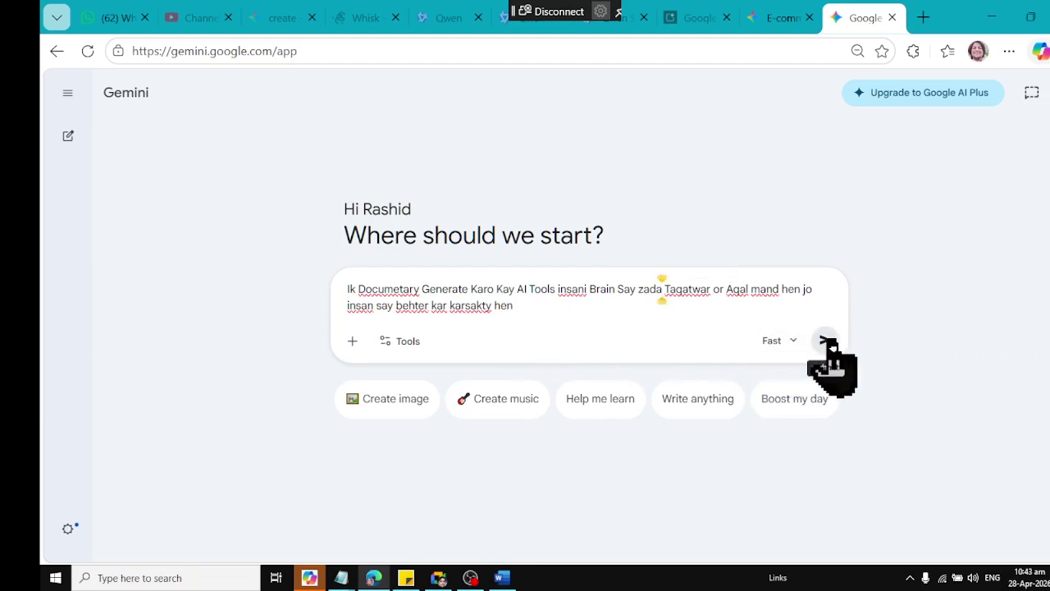
Extend the prompt with ". 2000 words, english intermediate, describe each paragrph with heading," and submit it to Gemini
{"action": "left_click", "coordinate": [533, 306]}
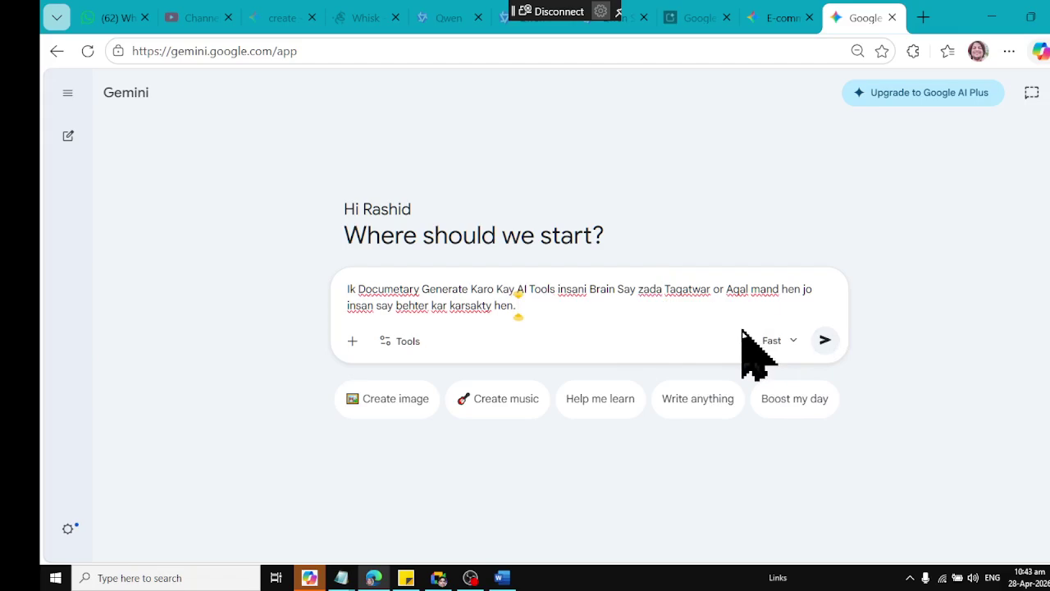
{"action": "type", "text": ". 2000"}
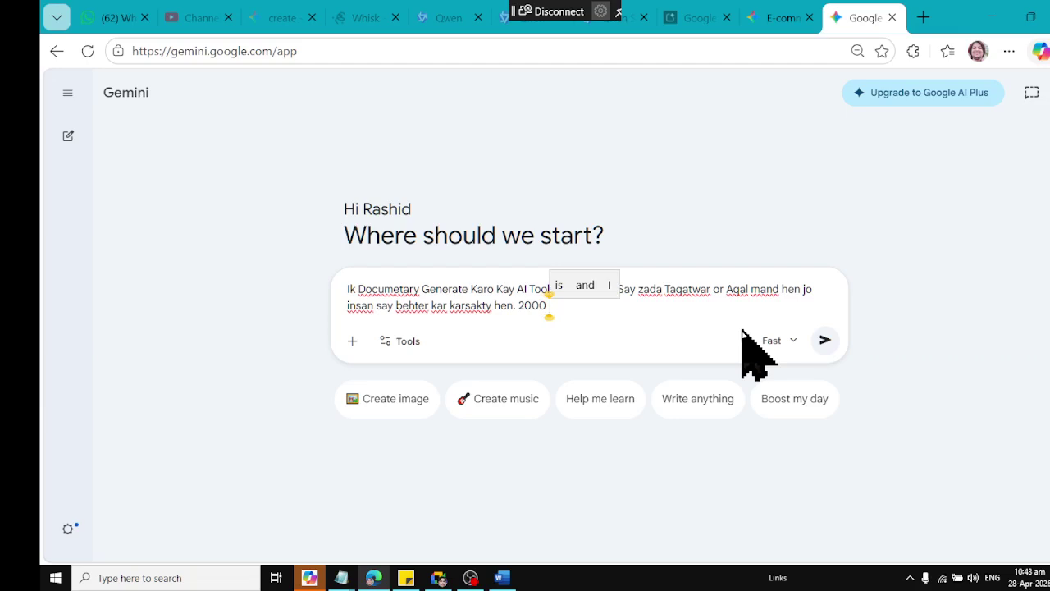
{"action": "type", "text": " words."}
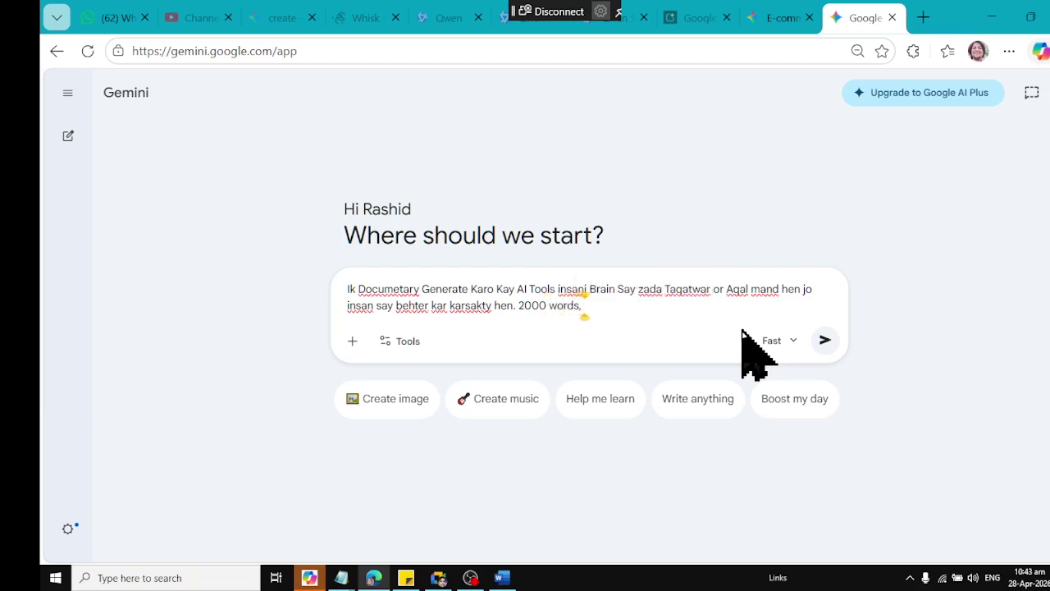
{"action": "type", "text": " english inte"}
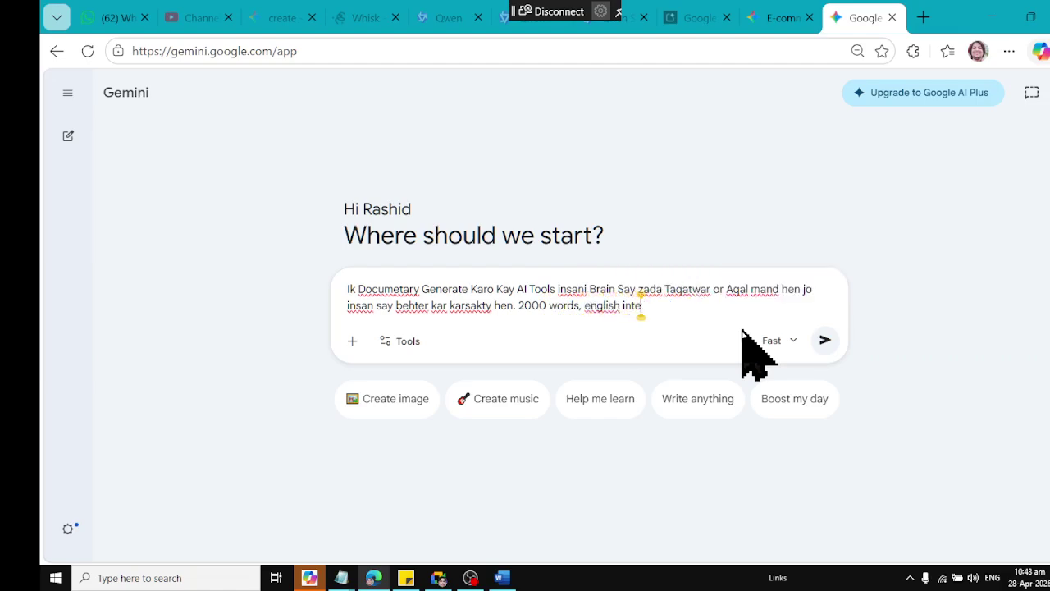
{"action": "type", "text": "rmediate,"}
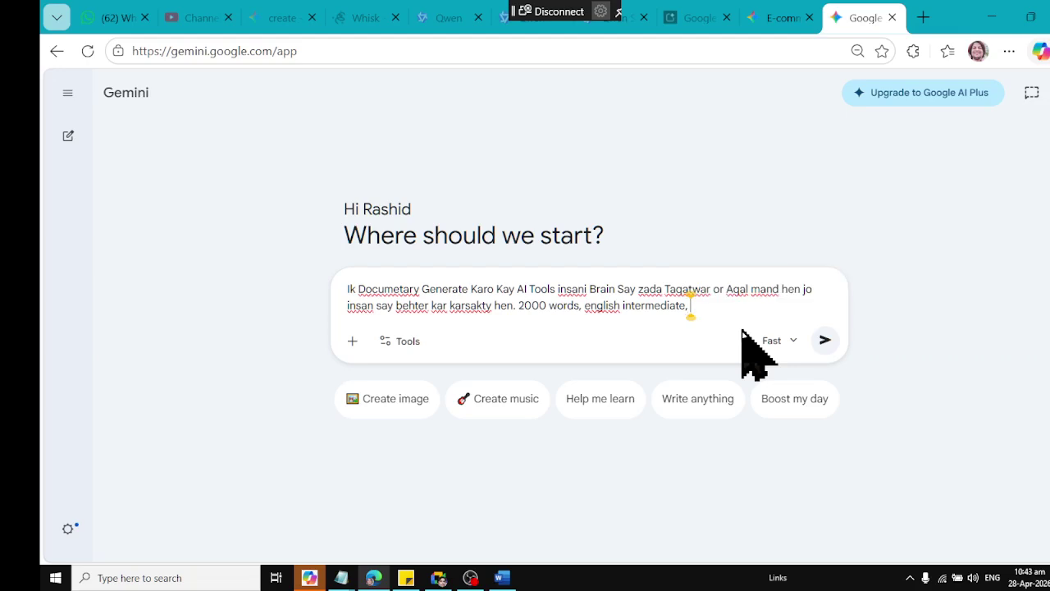
{"action": "type", "text": "desc"}
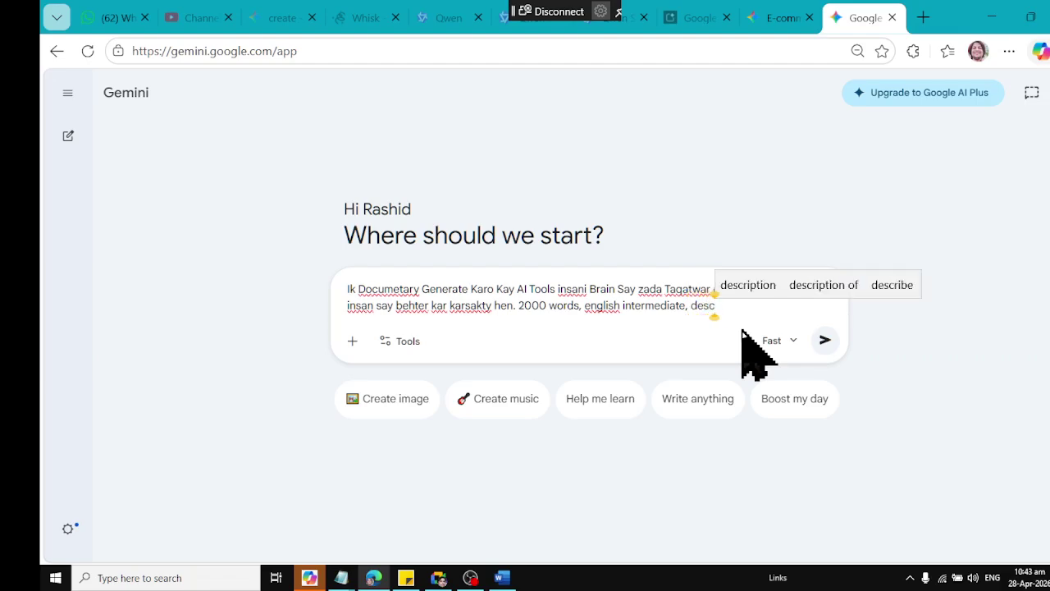
{"action": "type", "text": "ribe"}
{"action": "key", "text": "BackSpace"}
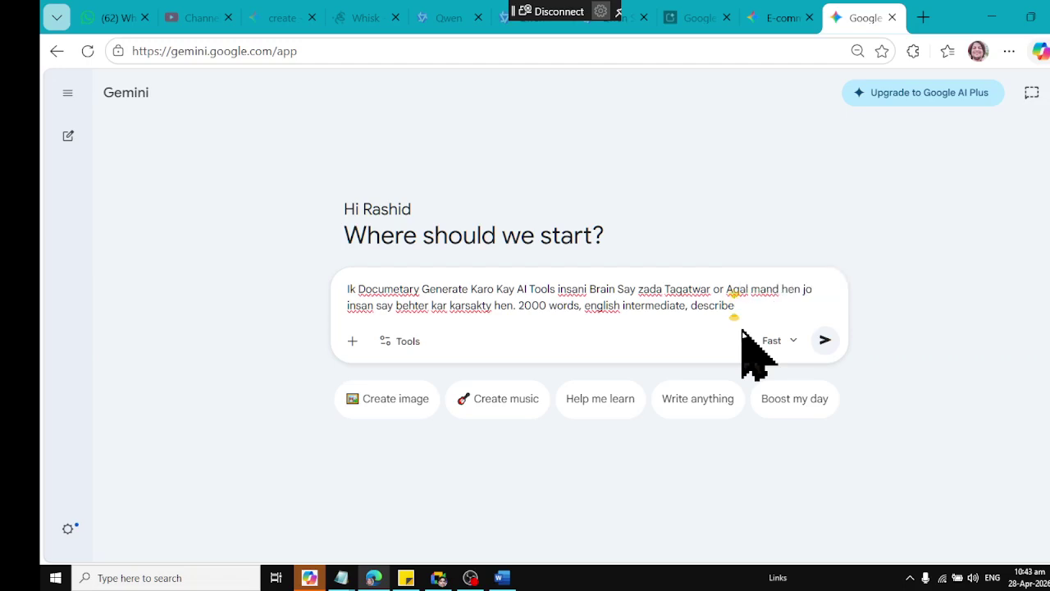
{"action": "type", "text": "each pa"}
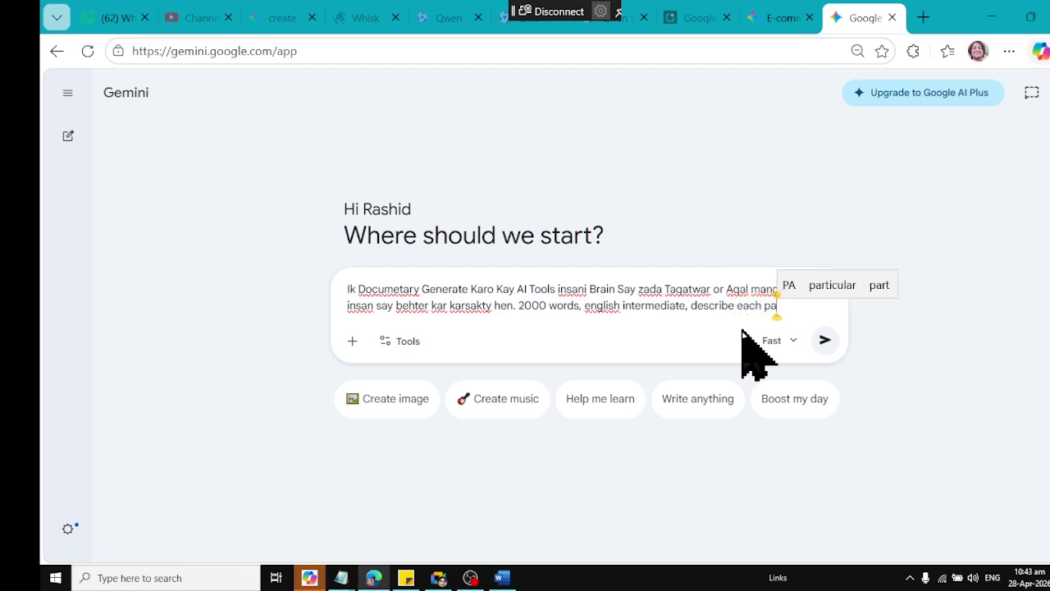
{"action": "type", "text": "ragrph "}
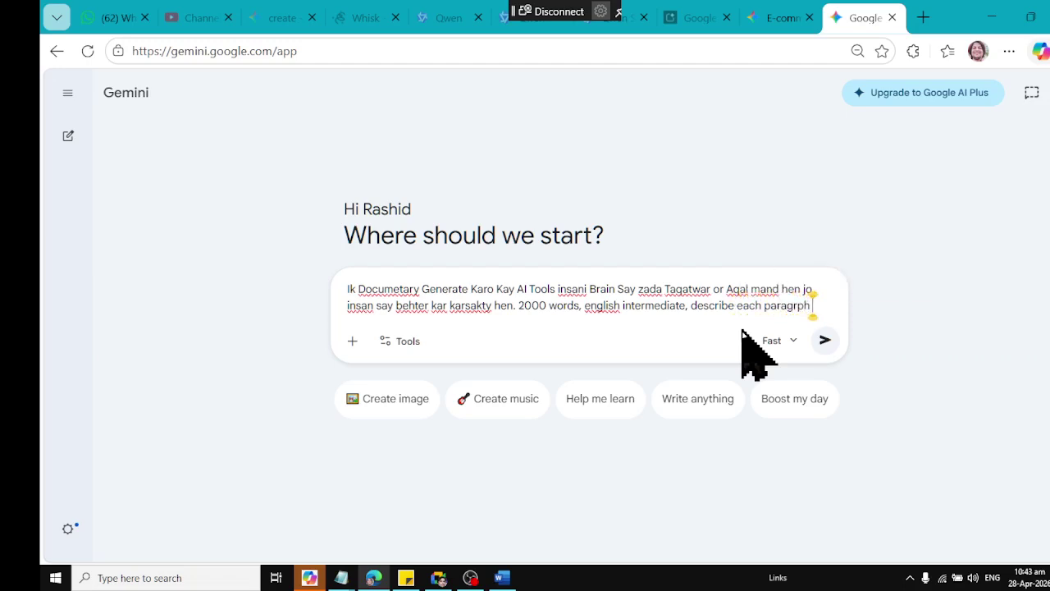
{"action": "type", "text": "with head"}
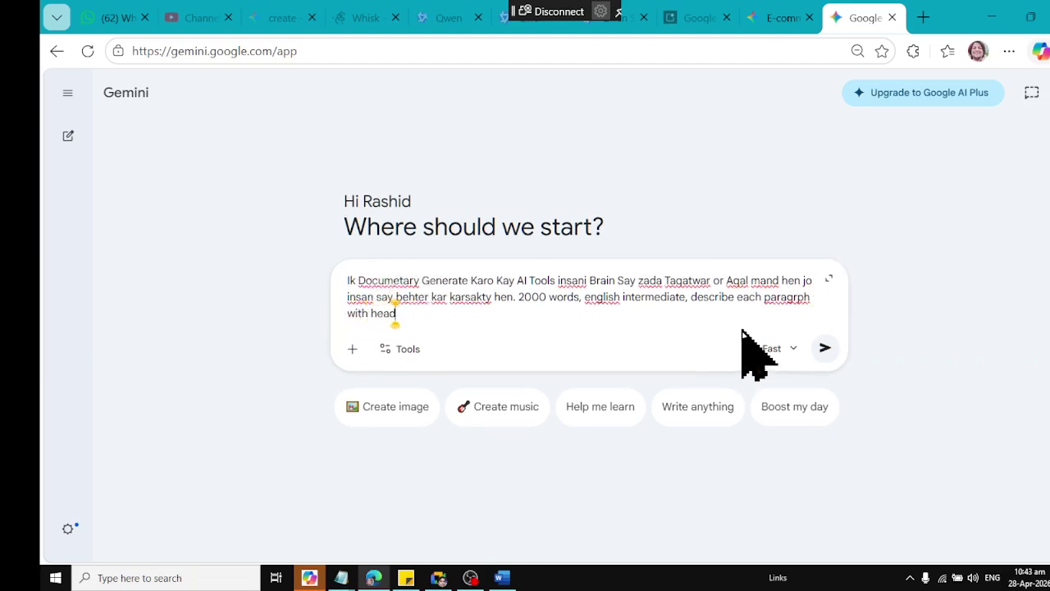
{"action": "type", "text": "ing,"}
{"action": "key", "text": "Return"}
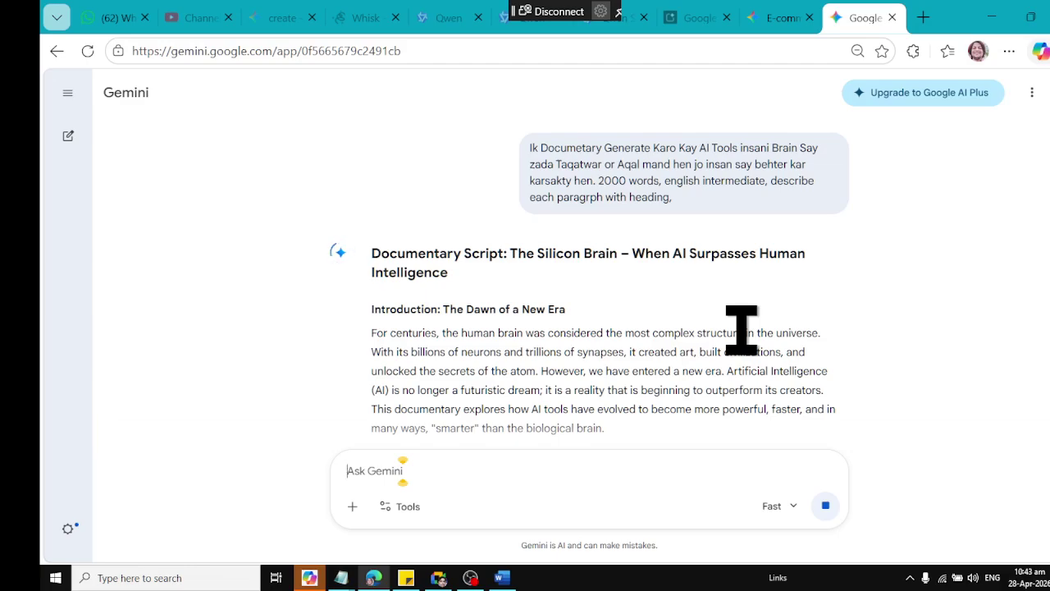
Skim the generated documentary script from its introduction through the conclusion and closing note
{"action": "scroll", "coordinate": [766, 336], "scroll_direction": "down", "scroll_amount": 5}
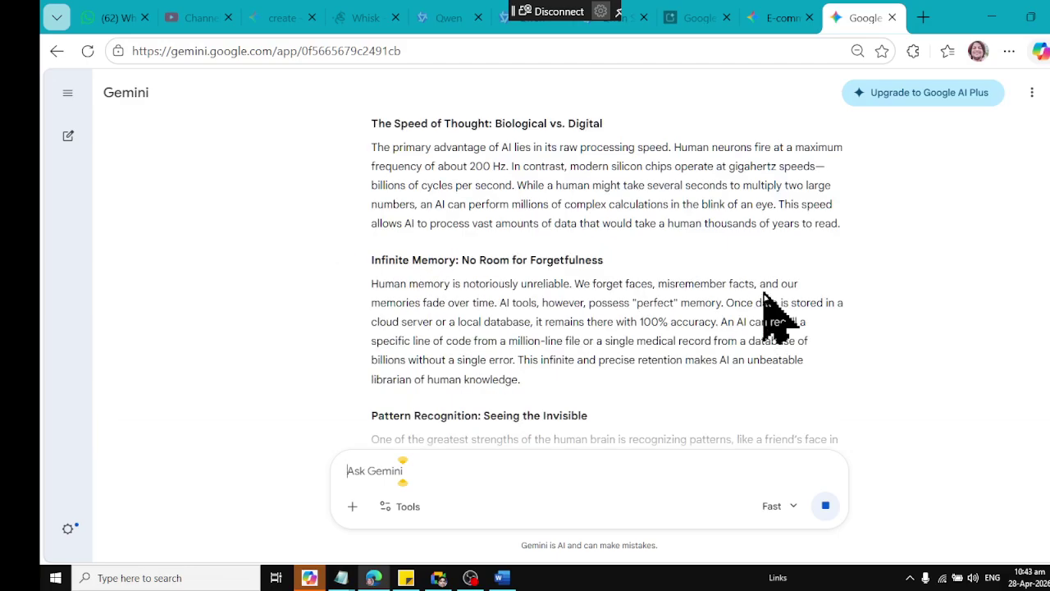
{"action": "scroll", "coordinate": [763, 293], "scroll_direction": "down", "scroll_amount": 10}
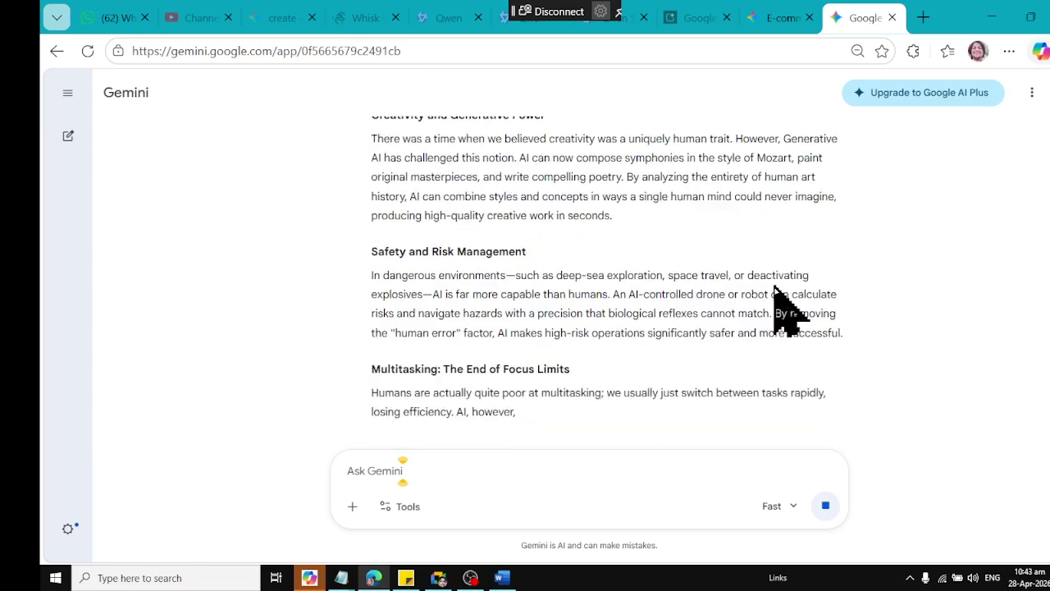
{"action": "scroll", "coordinate": [779, 299], "scroll_direction": "down", "scroll_amount": 6}
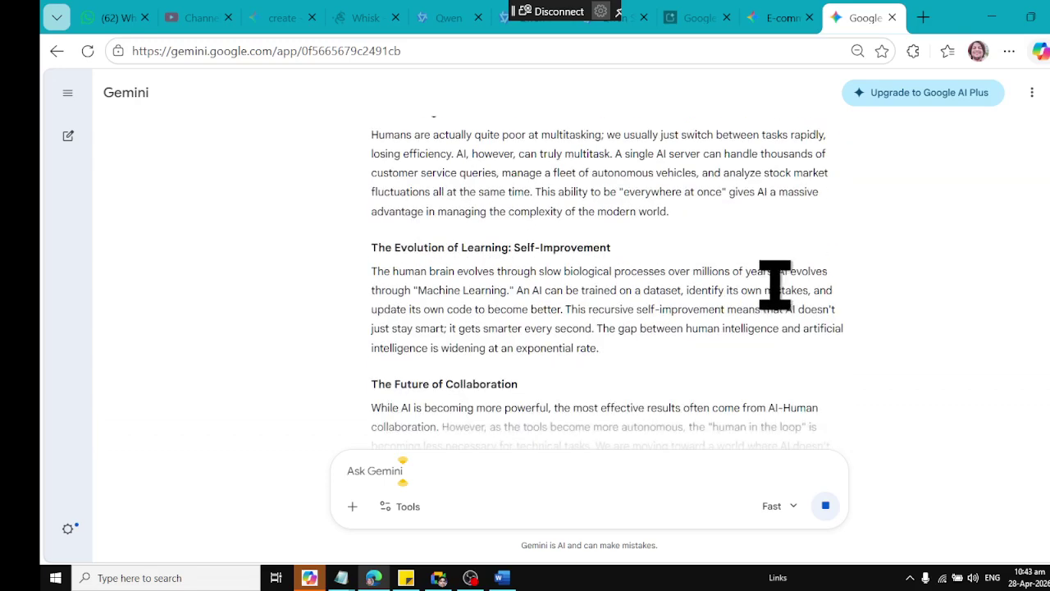
{"action": "scroll", "coordinate": [792, 311], "scroll_direction": "down", "scroll_amount": 7}
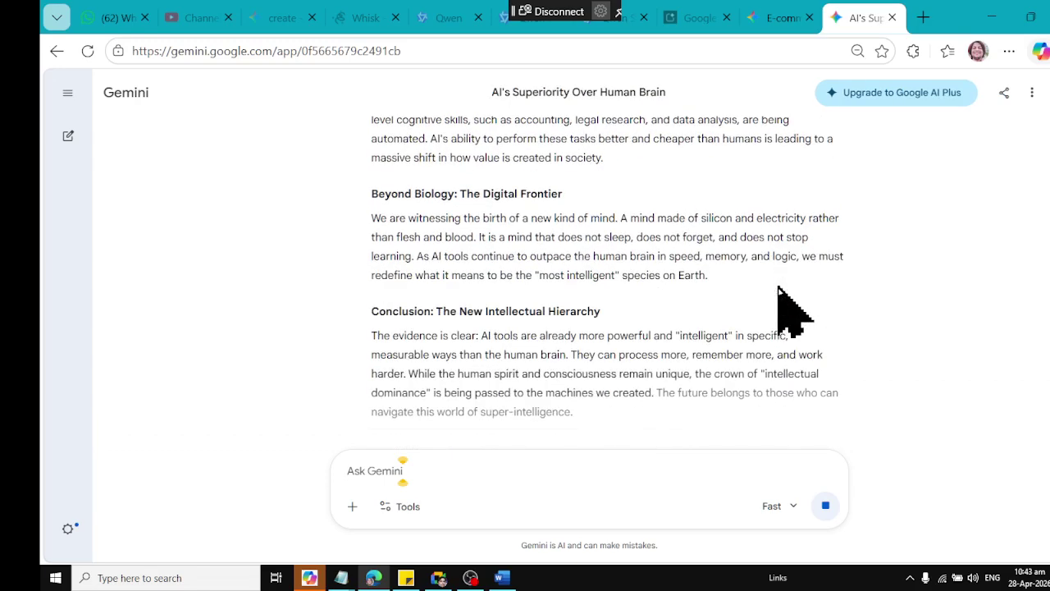
{"action": "scroll", "coordinate": [791, 312], "scroll_direction": "down", "scroll_amount": 2}
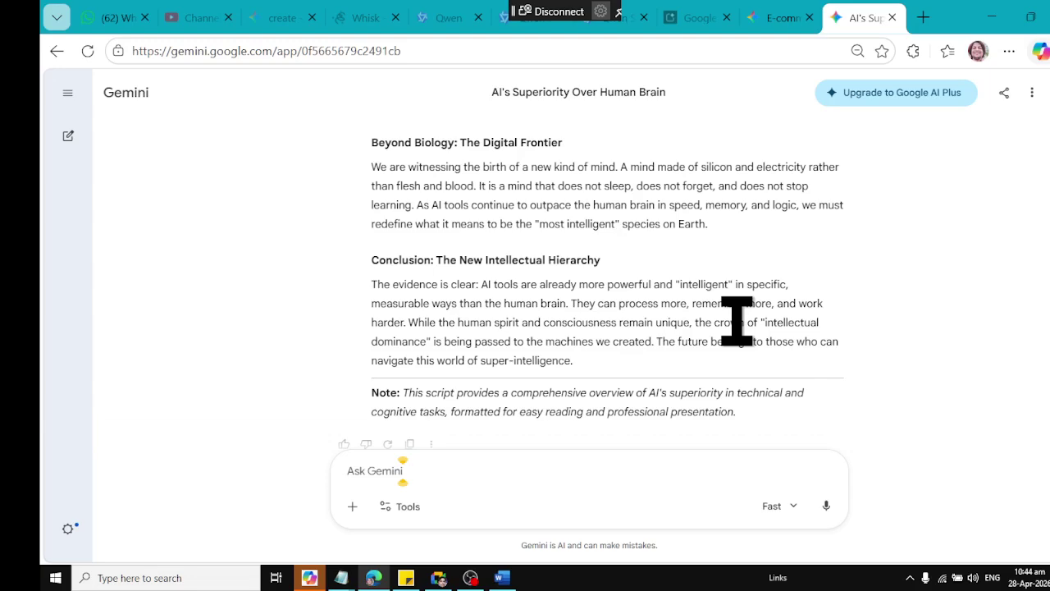
Open google.com in a new tab, look through the Google apps list down to Docs, and close the tab
{"action": "left_click", "coordinate": [923, 18]}
{"action": "type", "text": "google"}
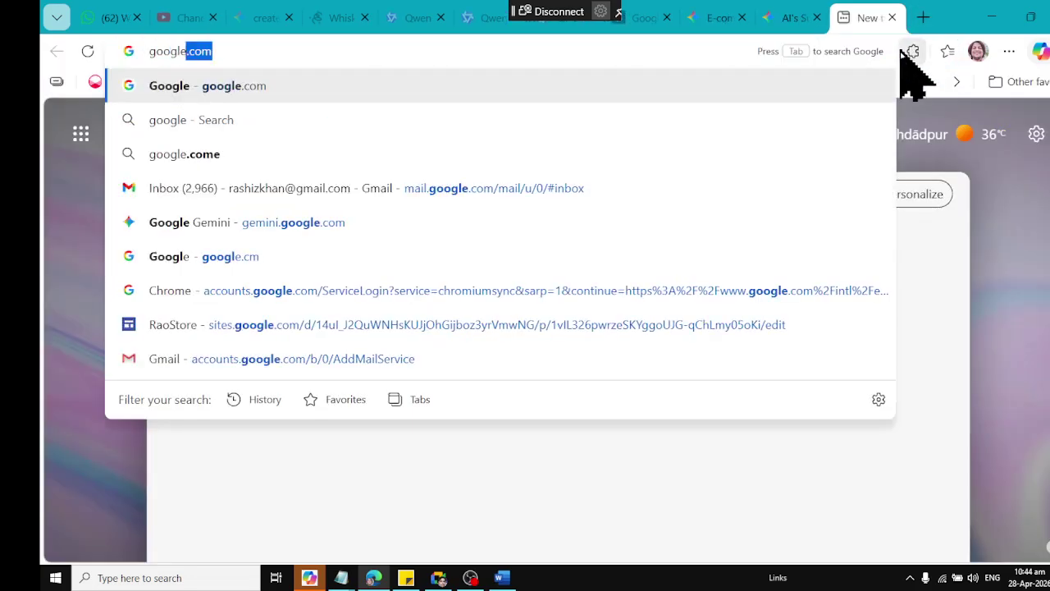
{"action": "key", "text": "Return"}
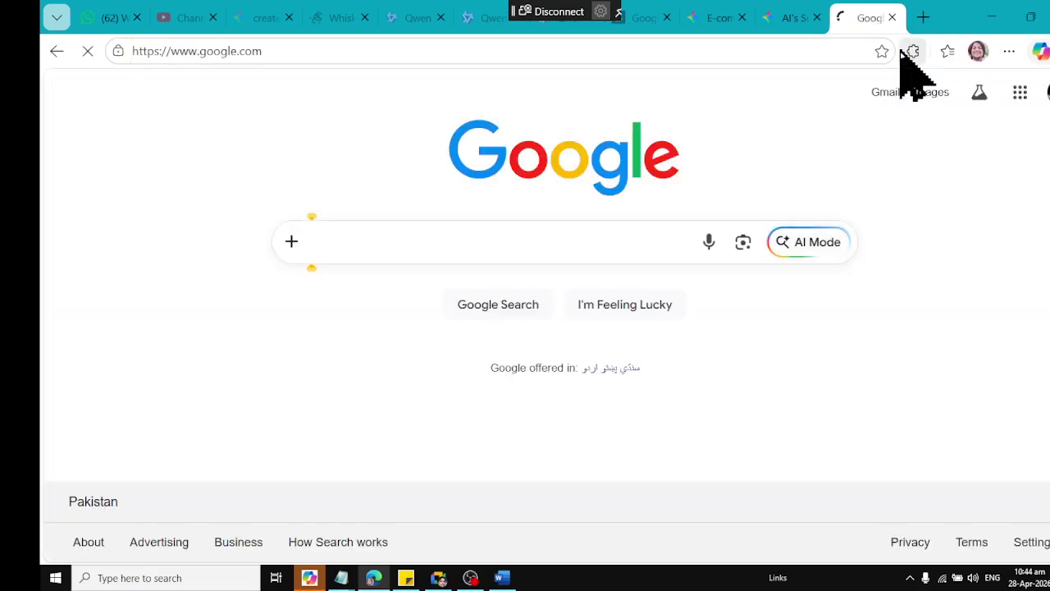
{"action": "left_click", "coordinate": [1021, 94]}
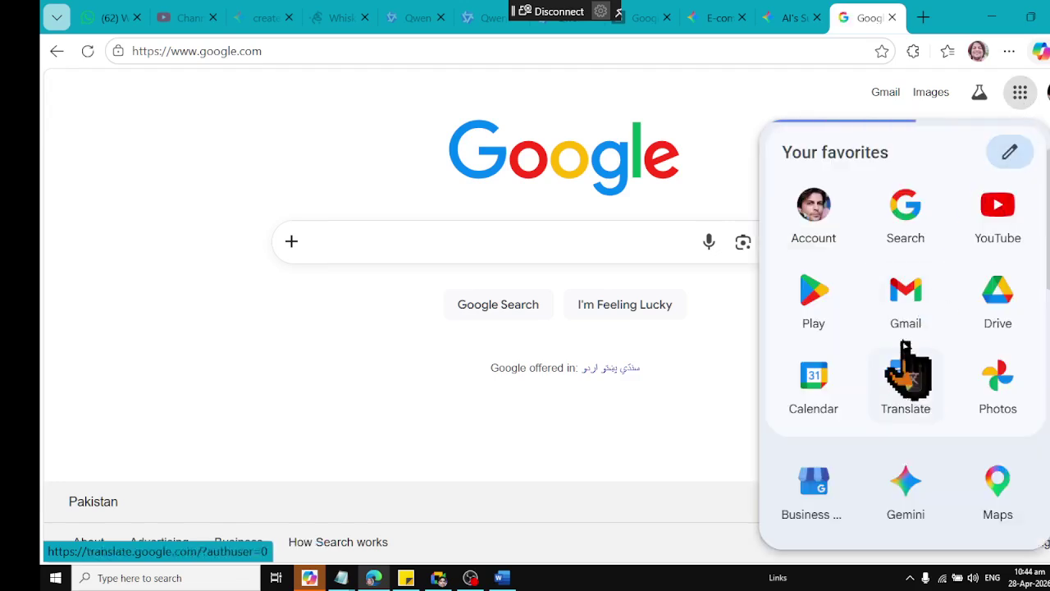
{"action": "scroll", "coordinate": [845, 418], "scroll_direction": "down", "scroll_amount": 2}
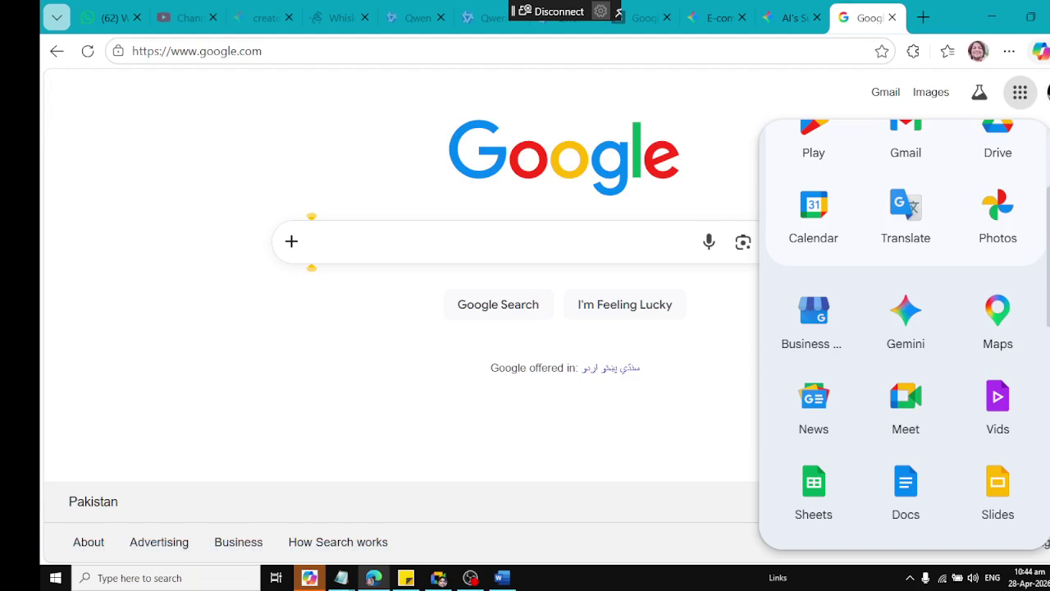
{"action": "left_click", "coordinate": [891, 18]}
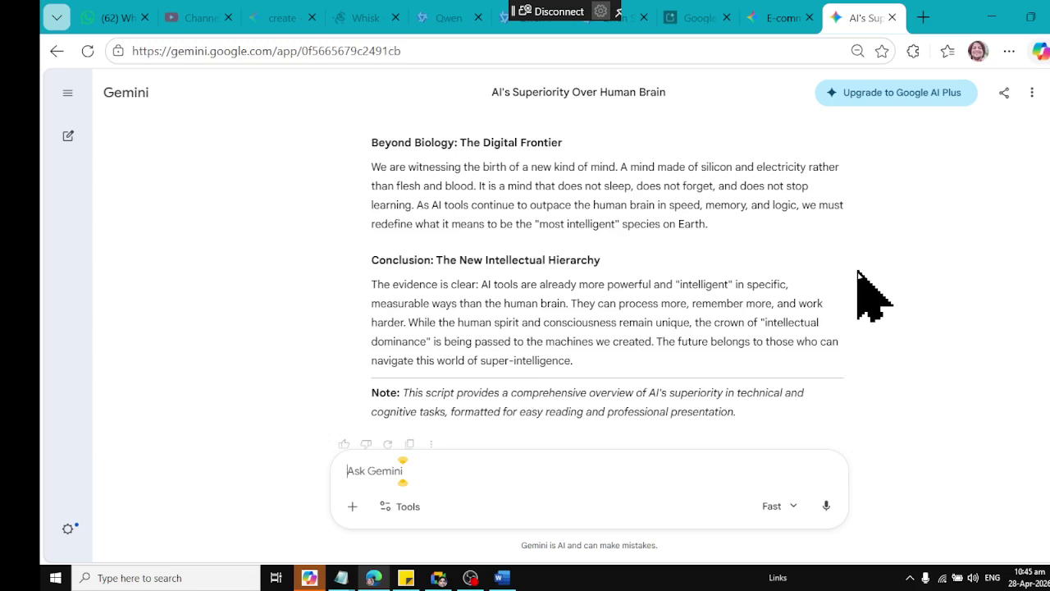
Export Gemini's documentary response to Google Docs and open the new document
{"action": "scroll", "coordinate": [567, 305], "scroll_direction": "down", "scroll_amount": 1}
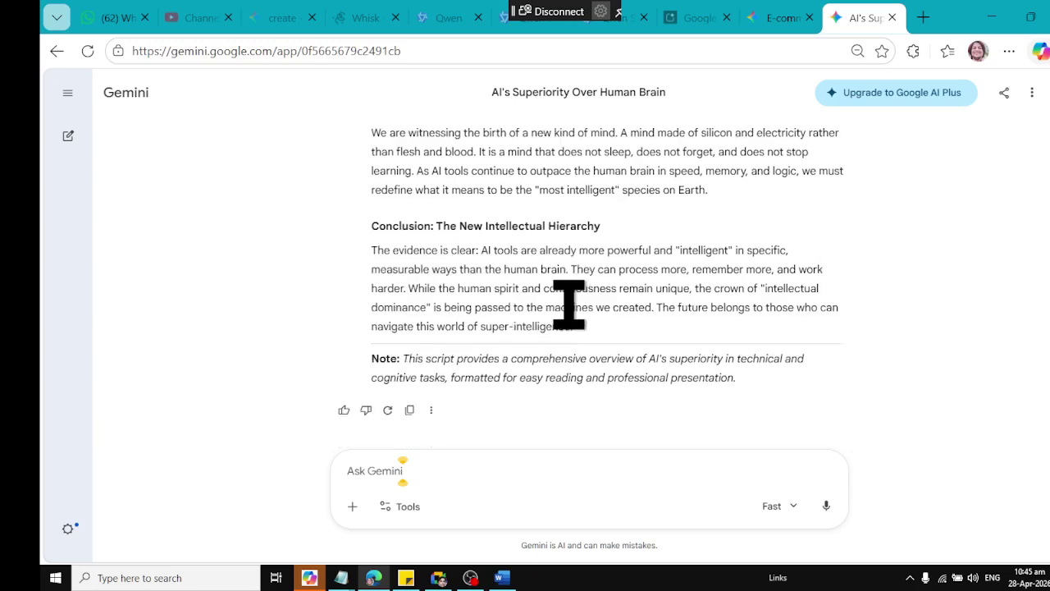
{"action": "left_click", "coordinate": [432, 410]}
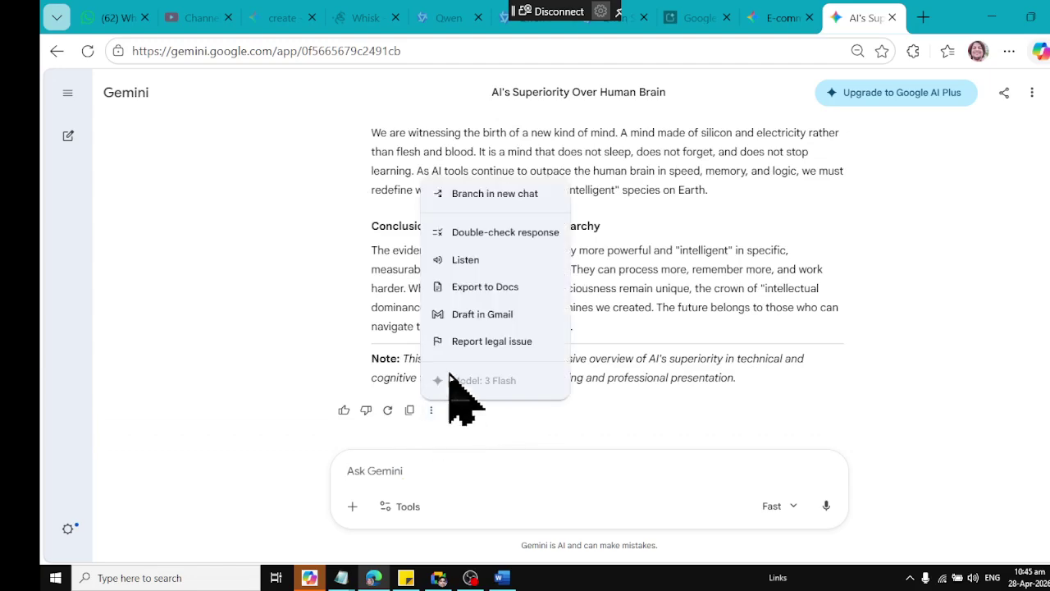
{"action": "left_click", "coordinate": [534, 293]}
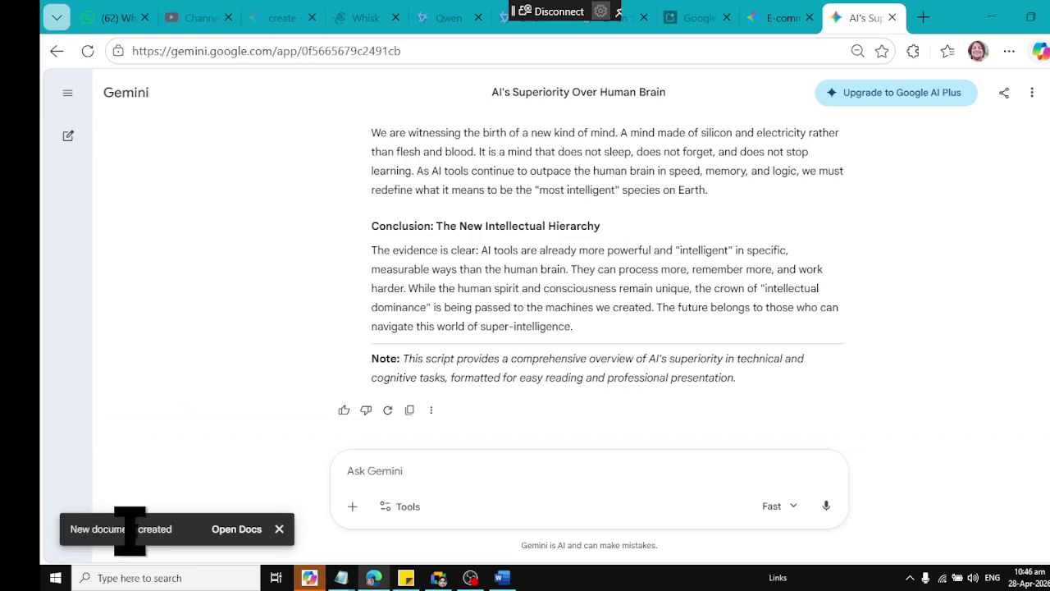
{"action": "left_click", "coordinate": [226, 529]}
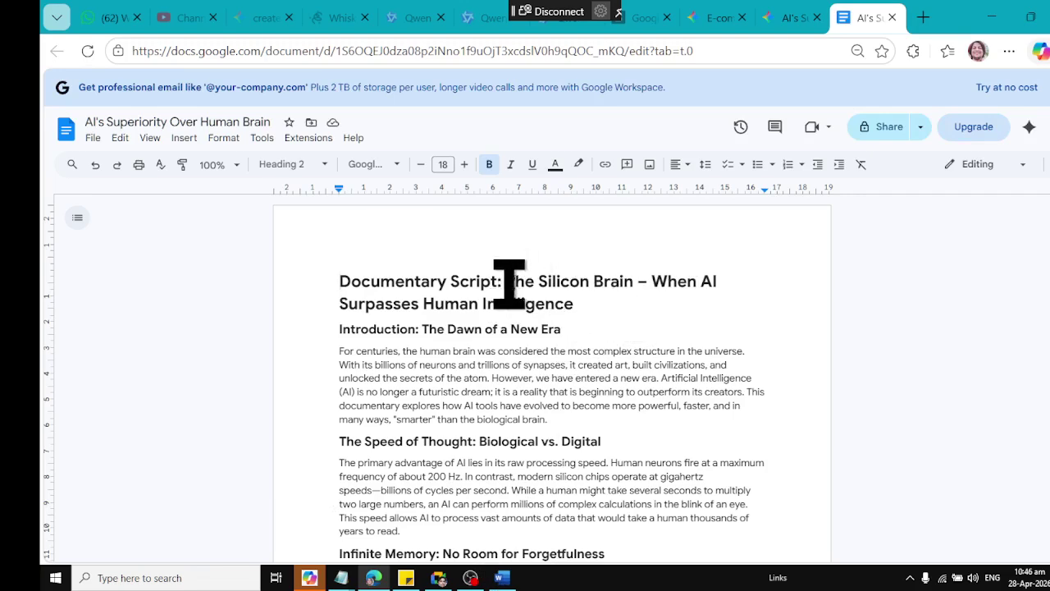
Delete "Documentary Script:" from the document's heading so it starts with "The Silicon Brain"
{"action": "left_click_drag", "start_coordinate": [500, 283], "coordinate": [348, 281]}
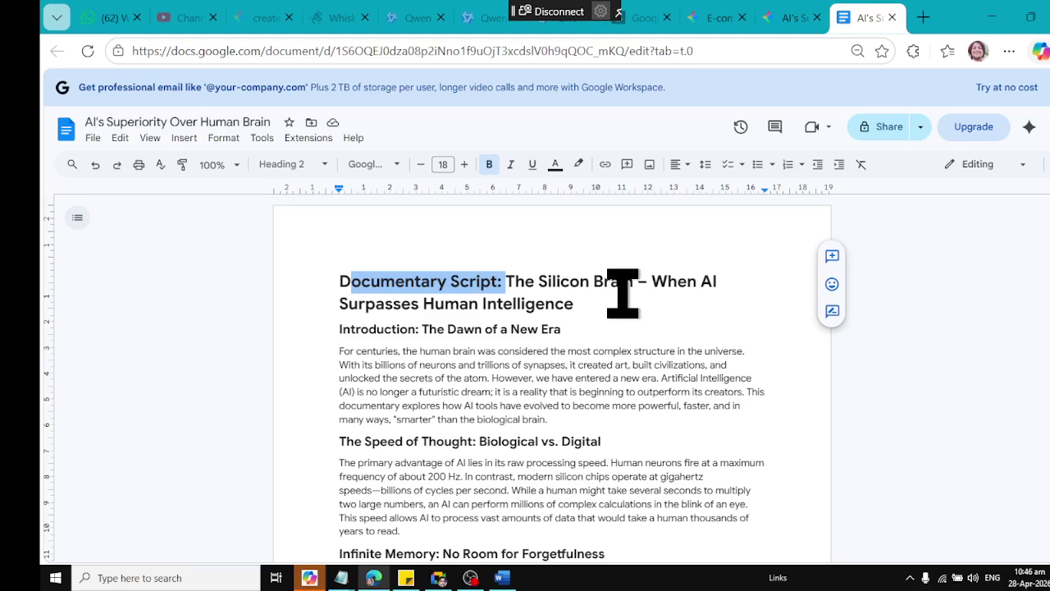
{"action": "key", "text": "BackSpace"}
{"action": "key", "text": "BackSpace"}
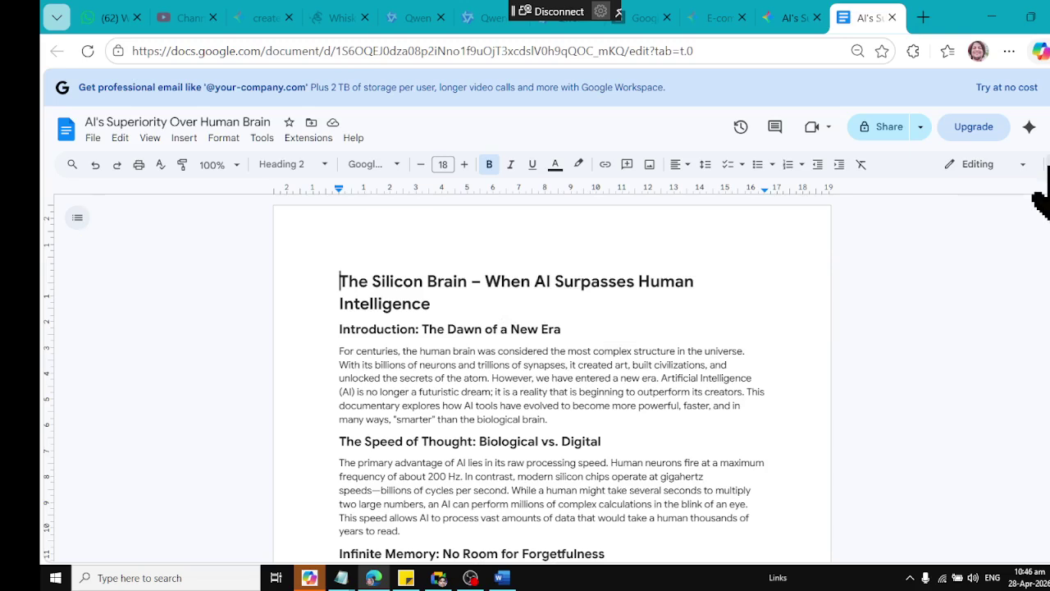
Review the file formats the document can be downloaded in, without downloading it
{"action": "left_click", "coordinate": [1043, 168]}
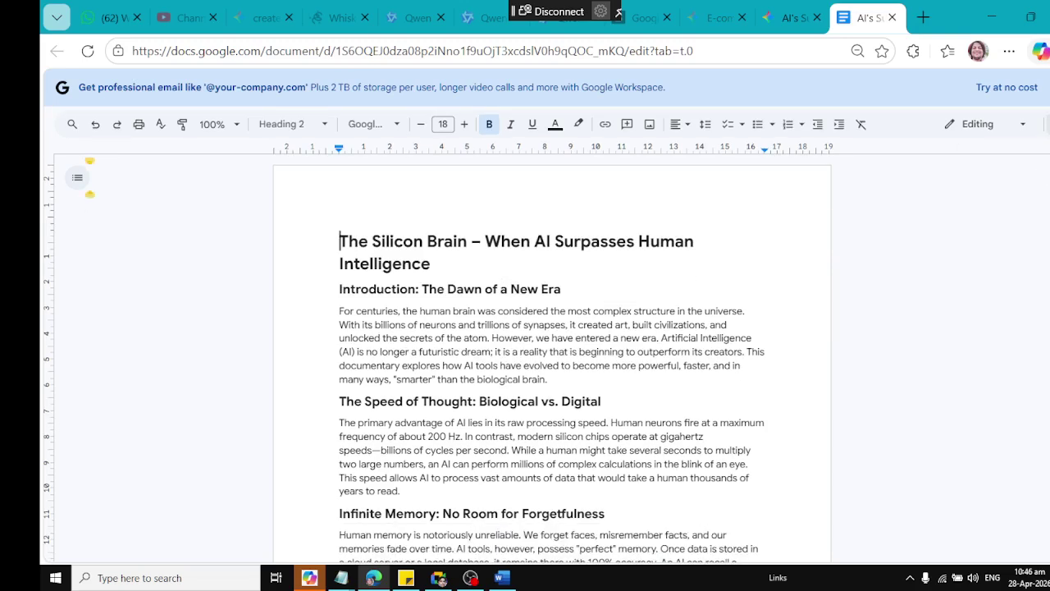
{"action": "left_click", "coordinate": [1043, 166]}
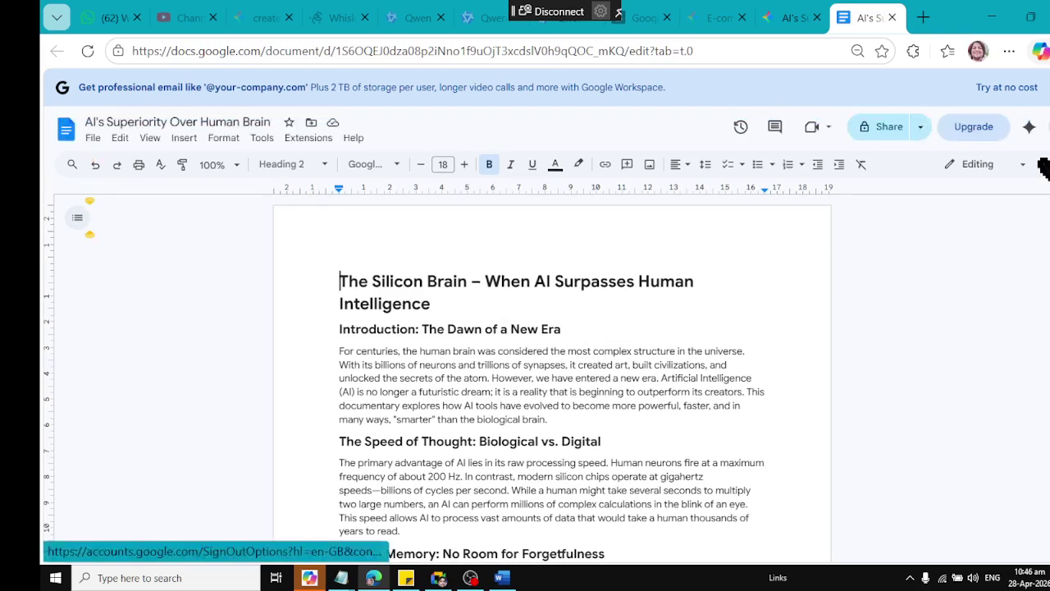
{"action": "left_click", "coordinate": [93, 137]}
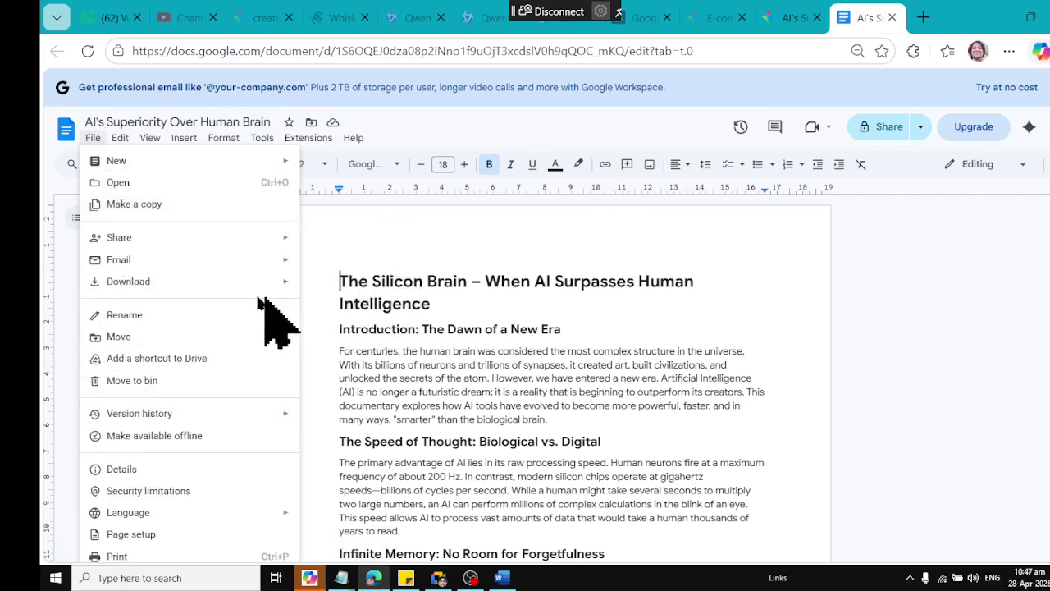
{"action": "mouse_move", "coordinate": [278, 282]}
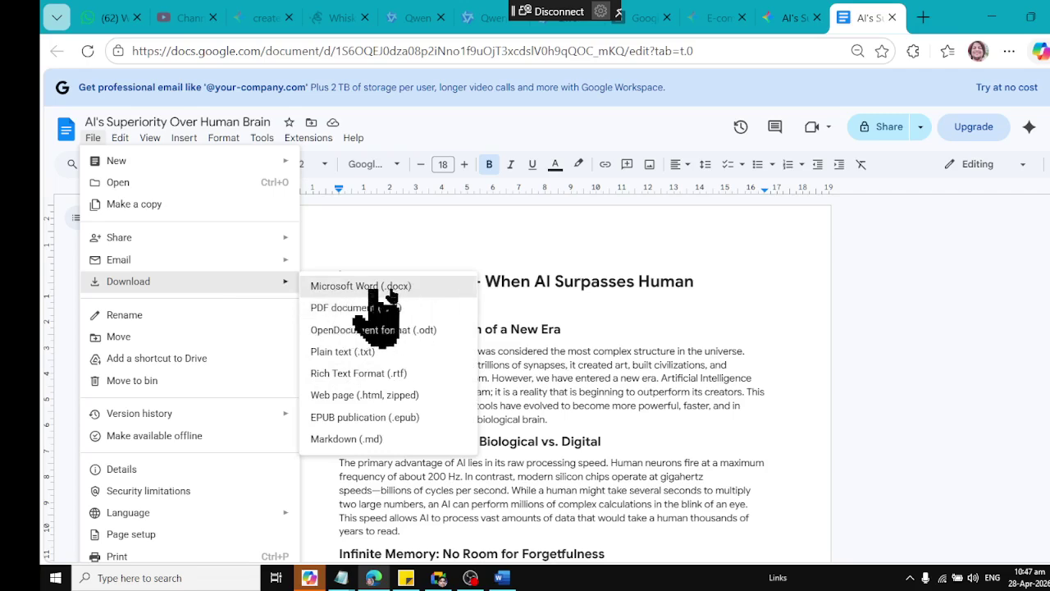
{"action": "left_click", "coordinate": [593, 321]}
Centre the document's main heading, "The Silicon Brain – When AI Surpasses Human Intelligence"
{"action": "left_click_drag", "start_coordinate": [432, 306], "coordinate": [340, 283]}
{"action": "left_click", "coordinate": [677, 164]}
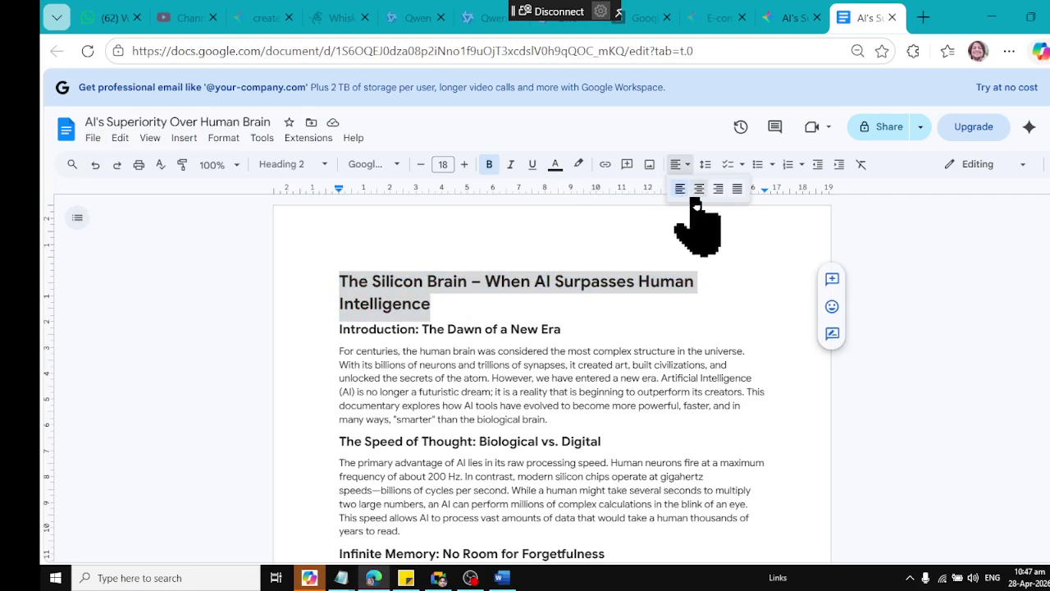
{"action": "left_click", "coordinate": [694, 188]}
{"action": "left_click", "coordinate": [527, 322]}
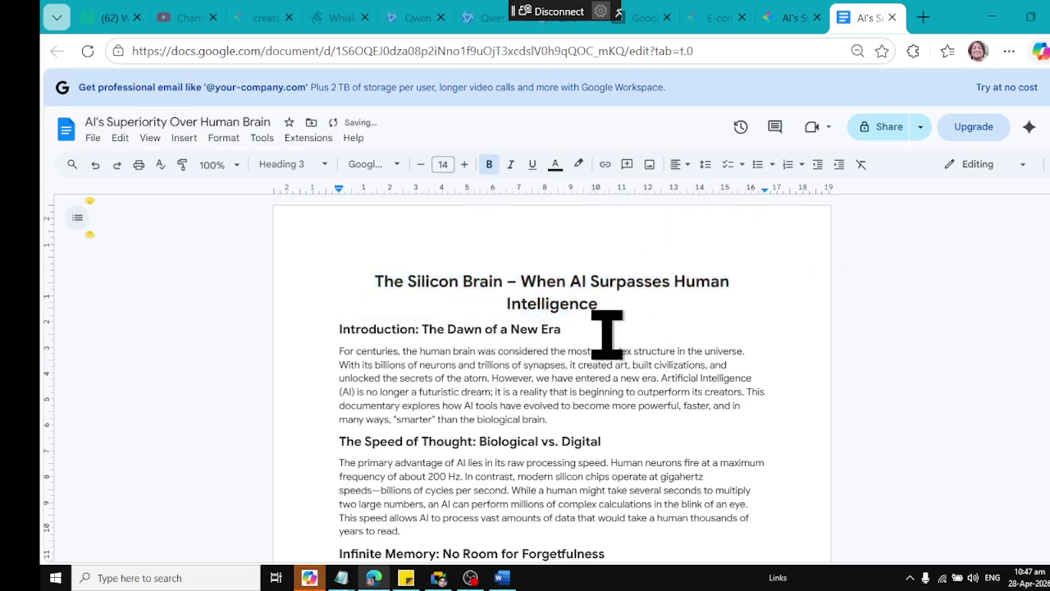
Set the body paragraphs under the Introduction and "The Speed of Thought" headings to font size 12
{"action": "scroll", "coordinate": [586, 351], "scroll_direction": "down", "scroll_amount": 5}
{"action": "scroll", "coordinate": [517, 332], "scroll_direction": "up", "scroll_amount": 4}
{"action": "left_click_drag", "start_coordinate": [338, 265], "coordinate": [647, 335]}
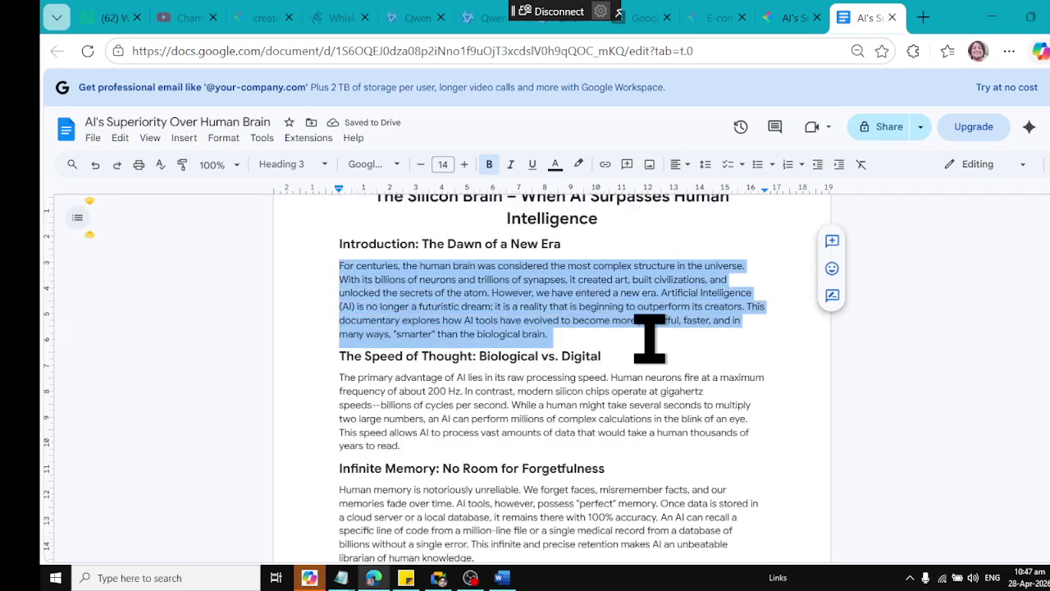
{"action": "left_click", "coordinate": [464, 164]}
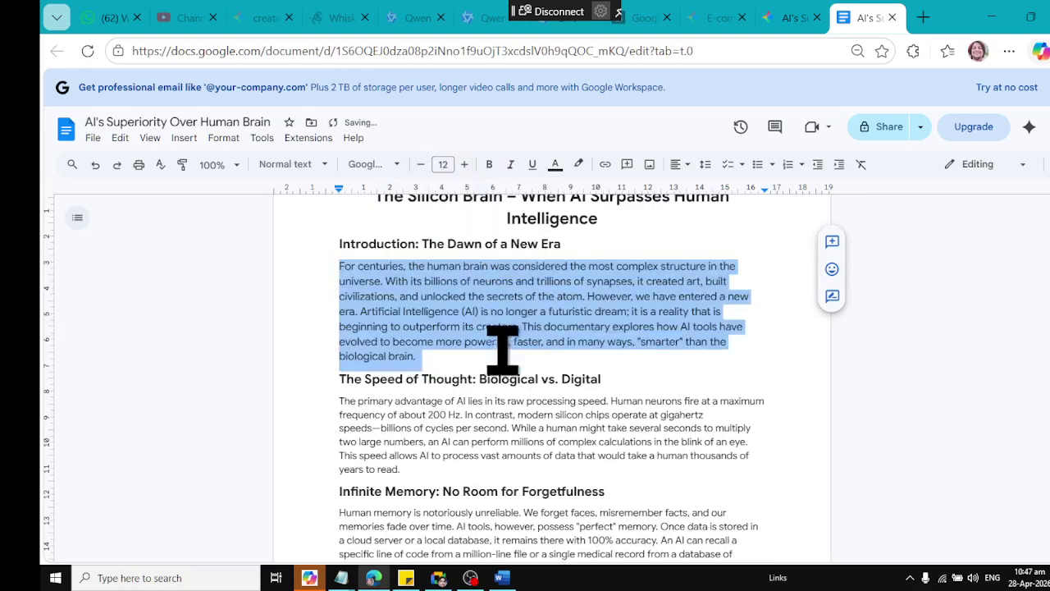
{"action": "left_click", "coordinate": [457, 356]}
{"action": "left_click_drag", "start_coordinate": [332, 400], "coordinate": [481, 468]}
{"action": "left_click", "coordinate": [463, 164]}
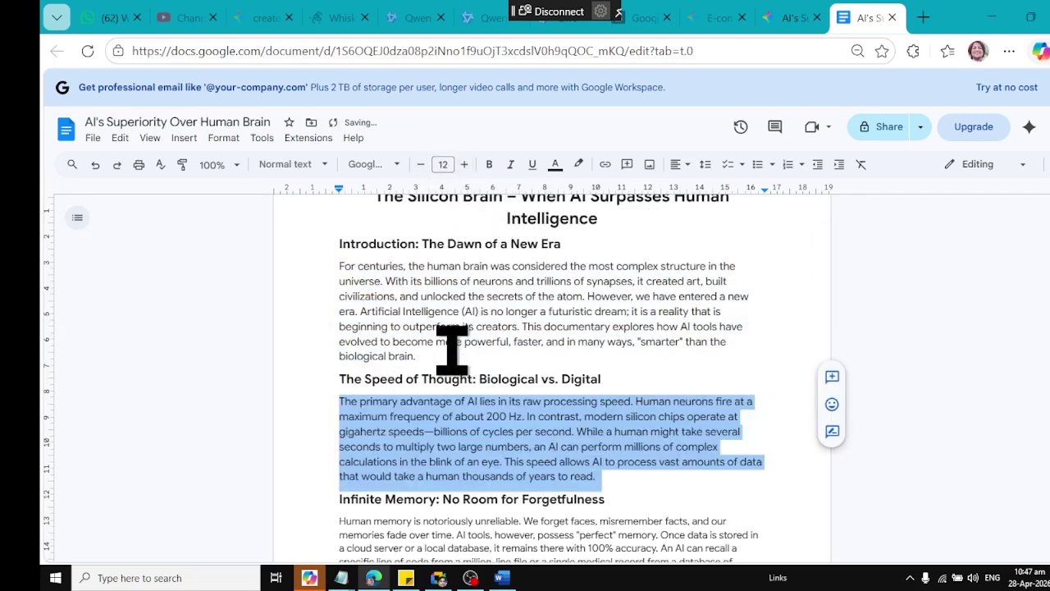
Set the body paragraphs under "Pattern Recognition" and "The Absence of Fatigue" to font size 12
{"action": "scroll", "coordinate": [516, 347], "scroll_direction": "down", "scroll_amount": 5}
{"action": "left_click_drag", "start_coordinate": [347, 300], "coordinate": [534, 369]}
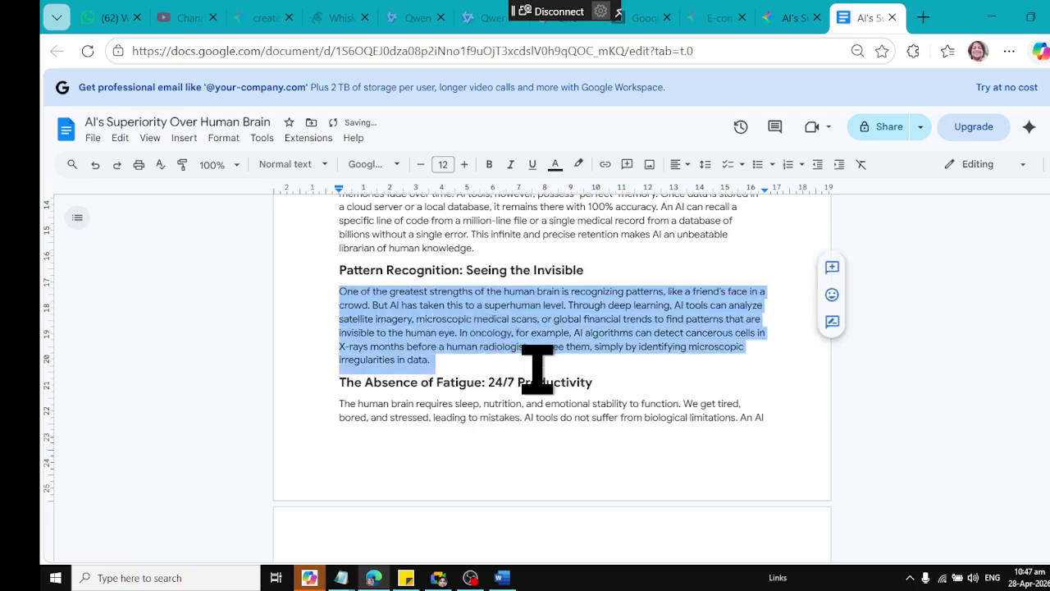
{"action": "left_click", "coordinate": [463, 164]}
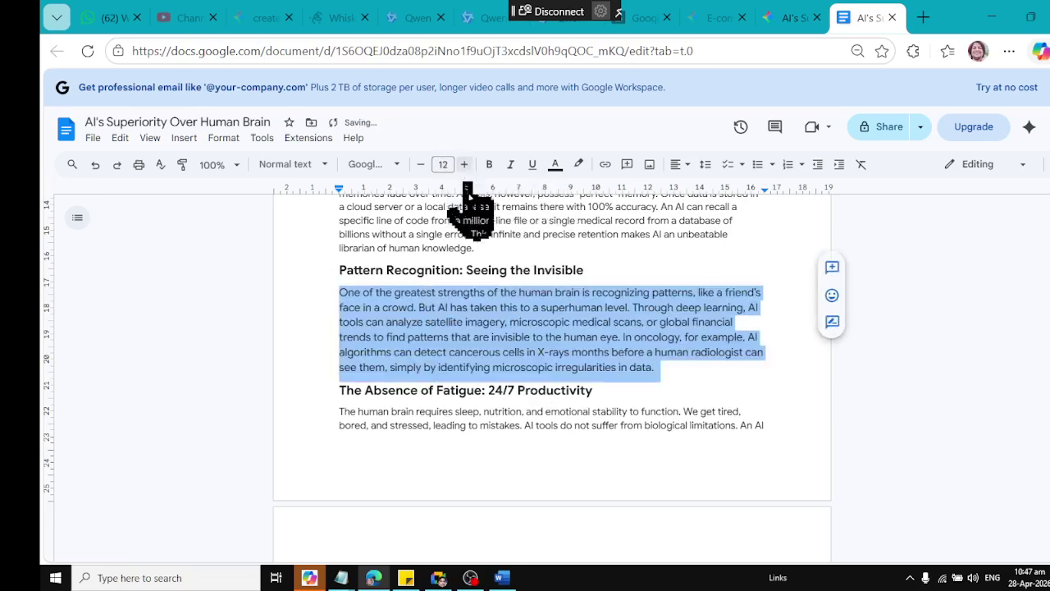
{"action": "scroll", "coordinate": [468, 356], "scroll_direction": "down", "scroll_amount": 5}
{"action": "scroll", "coordinate": [447, 321], "scroll_direction": "up", "scroll_amount": 2}
{"action": "left_click_drag", "start_coordinate": [339, 240], "coordinate": [602, 422]}
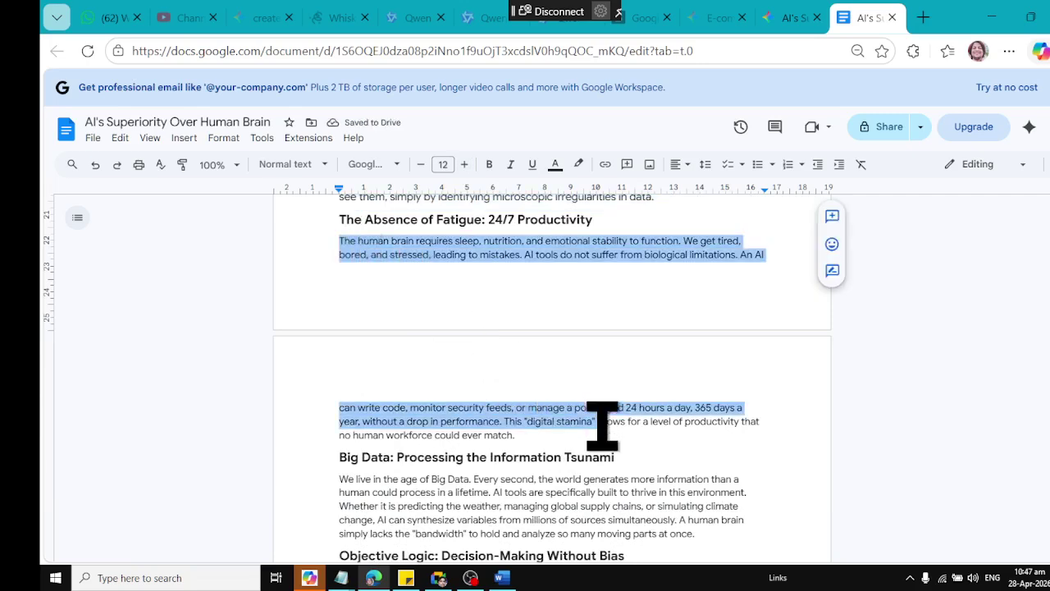
{"action": "left_click", "coordinate": [463, 164]}
Change the font of the "Introduction: The Dawn of a New Era" heading to Roboto Serif Semi Bold
{"action": "scroll", "coordinate": [504, 369], "scroll_direction": "down", "scroll_amount": 4}
{"action": "scroll", "coordinate": [504, 369], "scroll_direction": "down", "scroll_amount": 20}
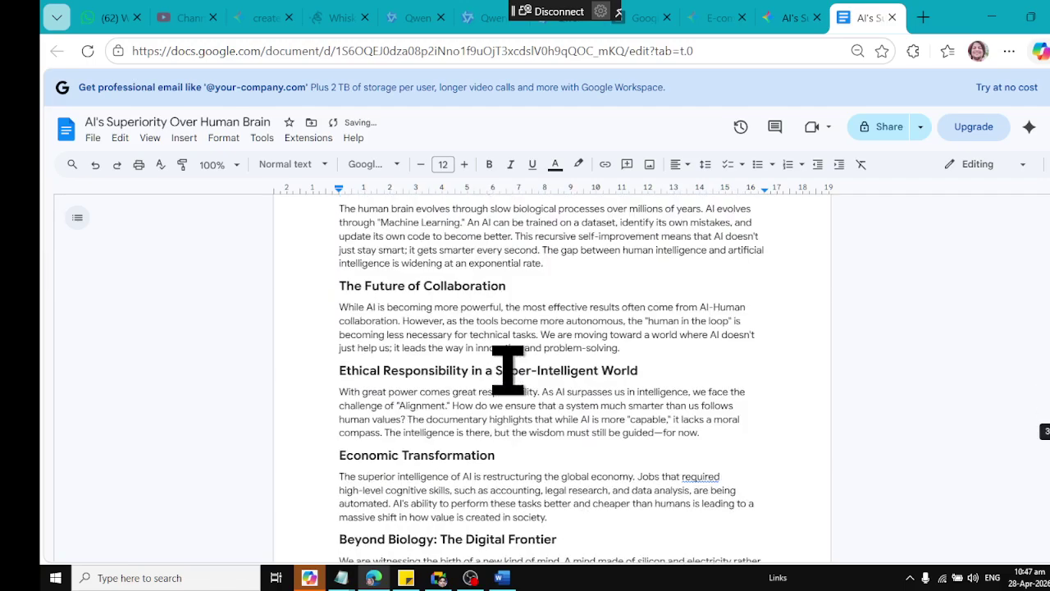
{"action": "scroll", "coordinate": [509, 369], "scroll_direction": "up", "scroll_amount": 20}
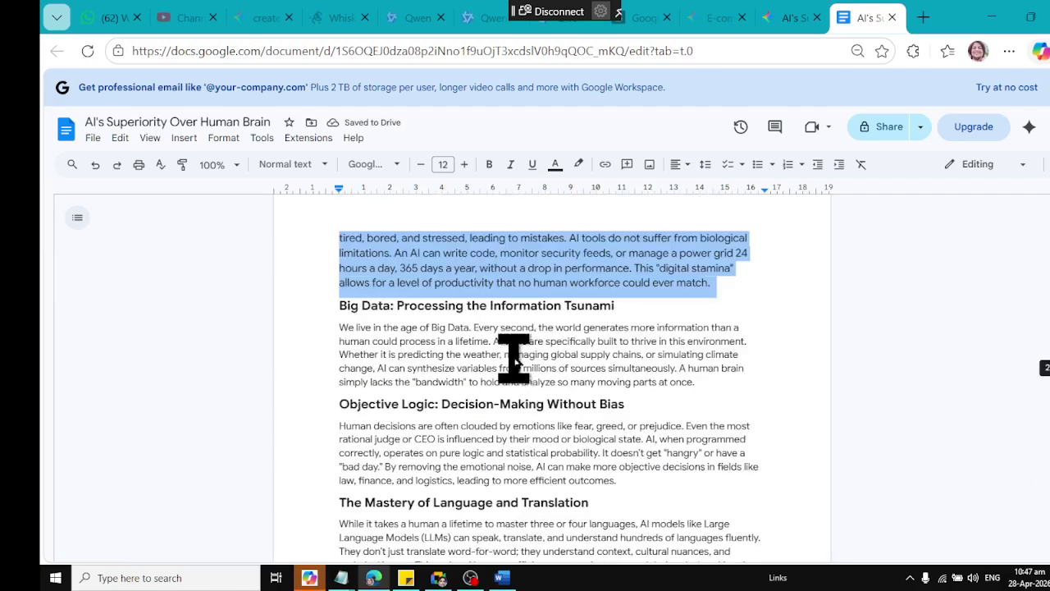
{"action": "left_click_drag", "start_coordinate": [584, 328], "coordinate": [351, 325]}
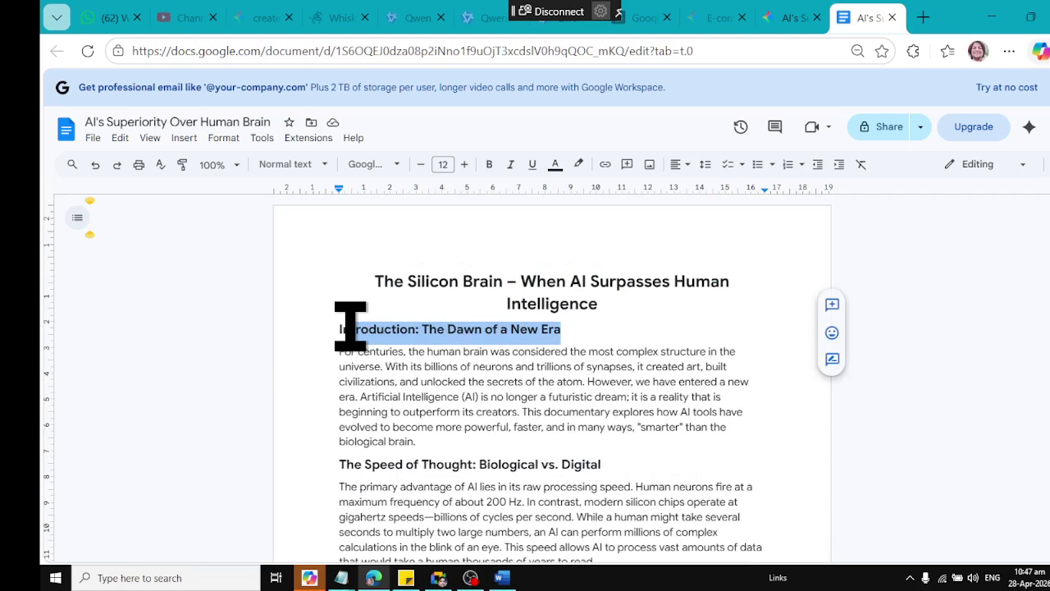
{"action": "left_click", "coordinate": [358, 328]}
{"action": "left_click_drag", "start_coordinate": [614, 320], "coordinate": [352, 328]}
{"action": "left_click", "coordinate": [351, 328]}
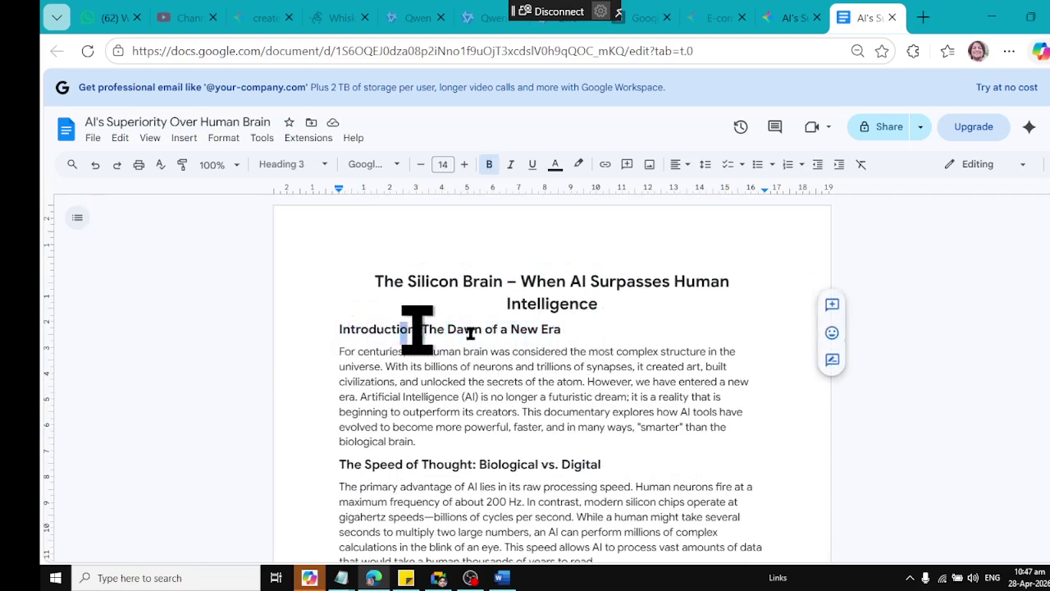
{"action": "left_click_drag", "start_coordinate": [584, 328], "coordinate": [326, 328]}
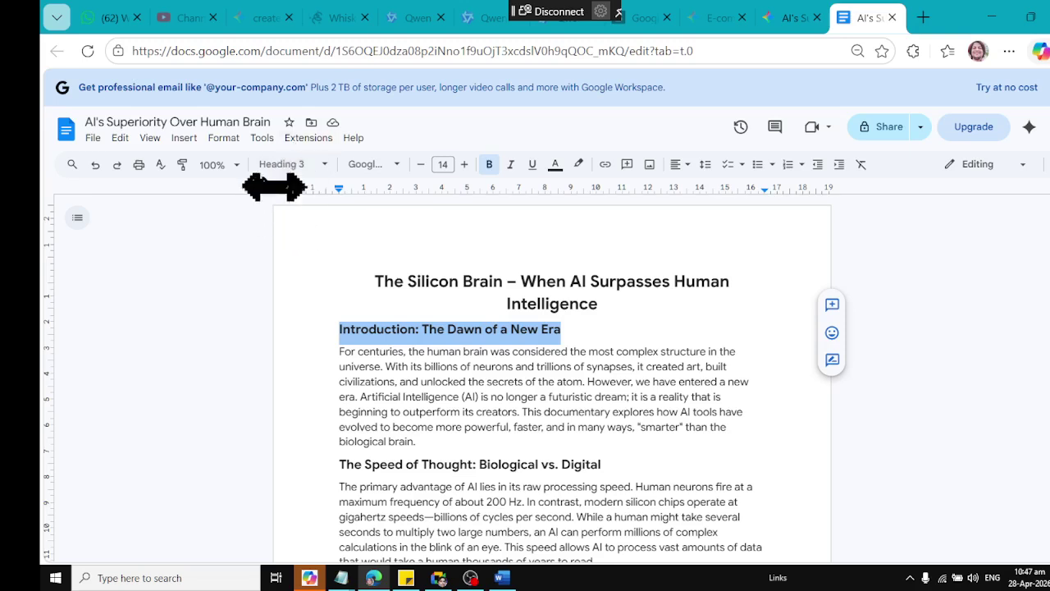
{"action": "left_click", "coordinate": [392, 166]}
{"action": "mouse_move", "coordinate": [406, 289]}
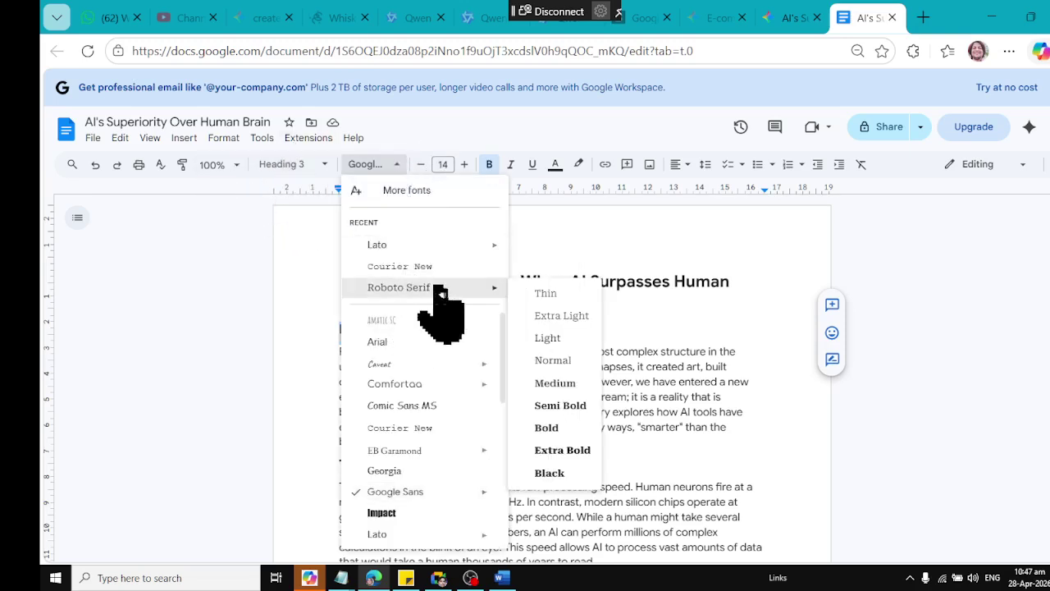
{"action": "left_click", "coordinate": [533, 405]}
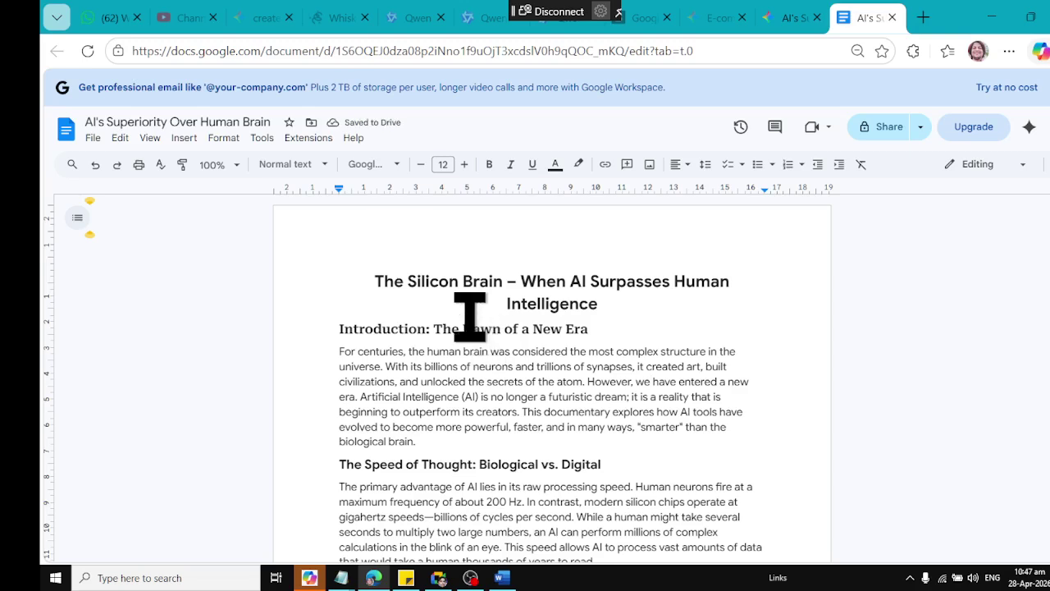
Try the Heading 1 style on the "Introduction: The Dawn of a New Era" line and settle on Heading 2
{"action": "left_click_drag", "start_coordinate": [599, 328], "coordinate": [336, 325]}
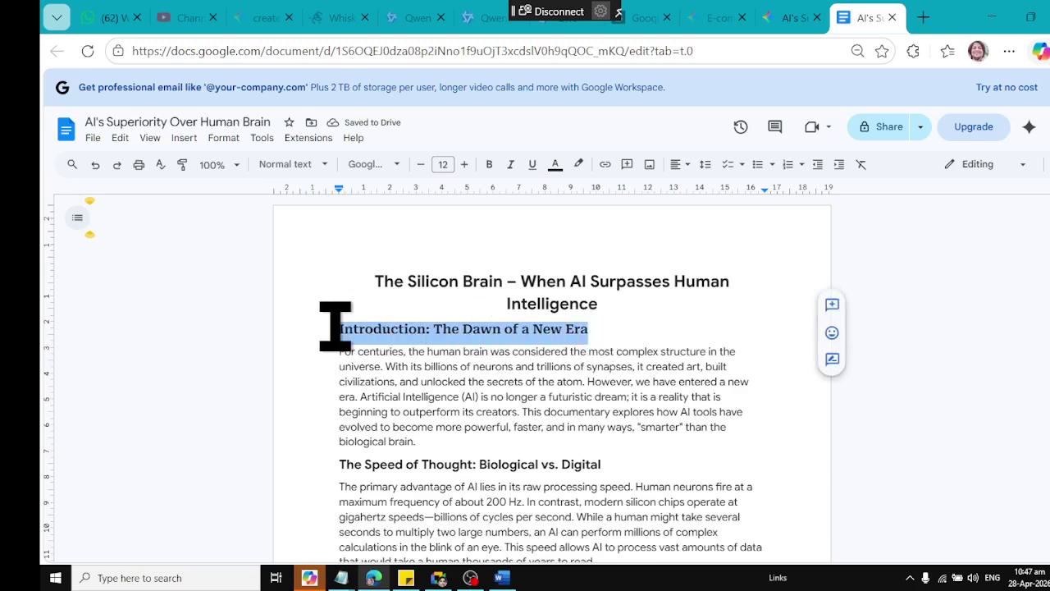
{"action": "left_click", "coordinate": [325, 165]}
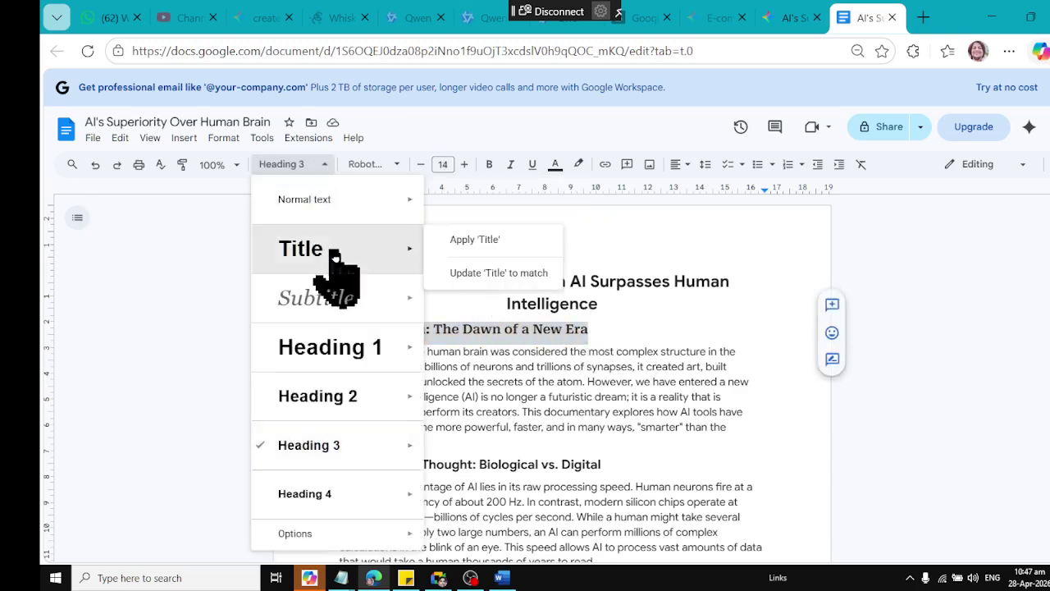
{"action": "left_click", "coordinate": [320, 348]}
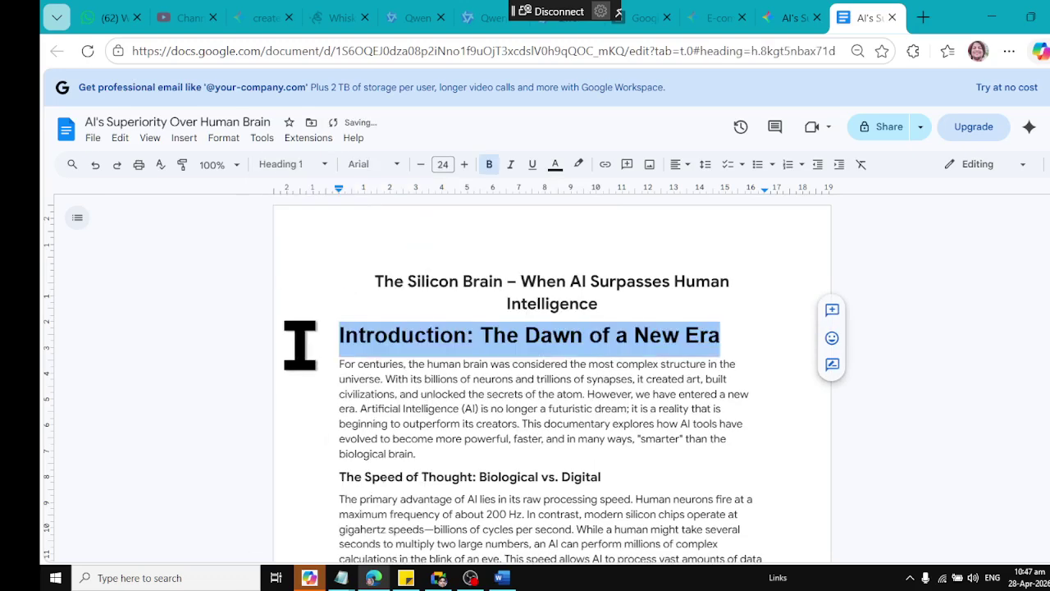
{"action": "left_click", "coordinate": [316, 164]}
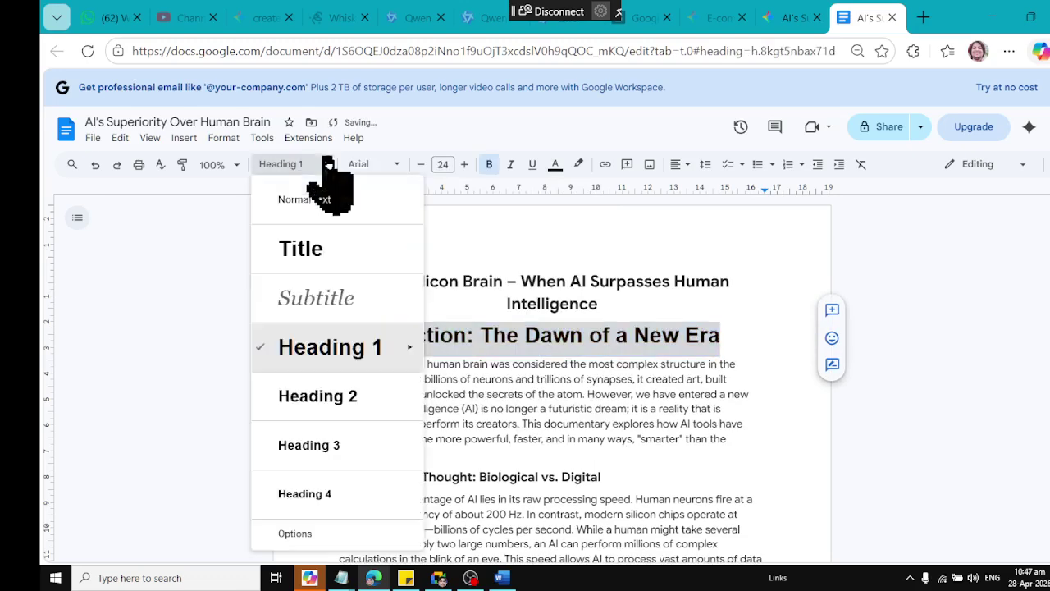
{"action": "left_click", "coordinate": [322, 395]}
Set the document's zoom level to 90% and switch it to Fit
{"action": "left_click", "coordinate": [228, 167]}
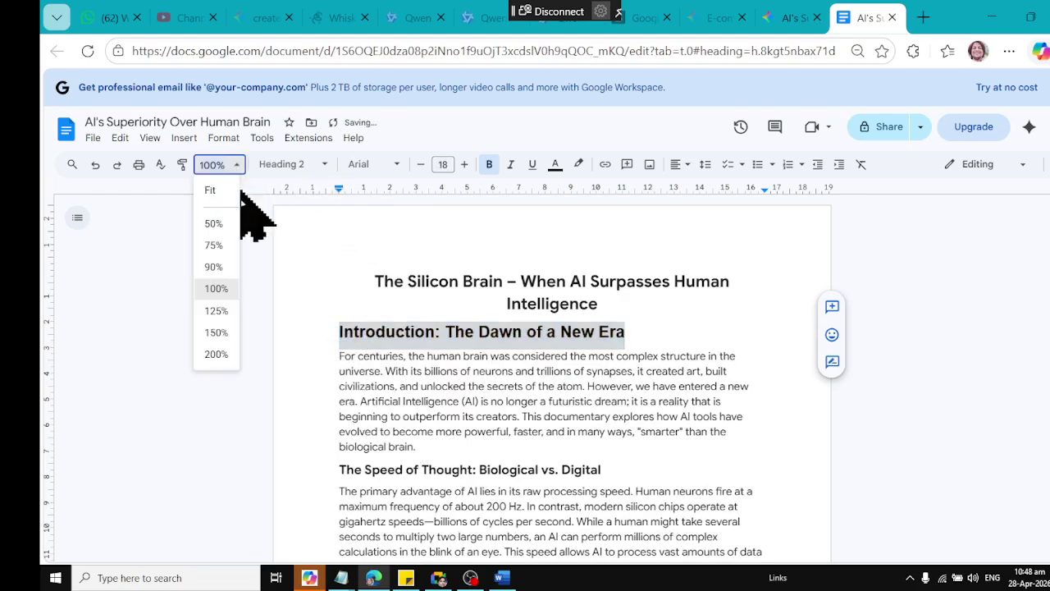
{"action": "left_click", "coordinate": [212, 266]}
{"action": "left_click", "coordinate": [221, 167]}
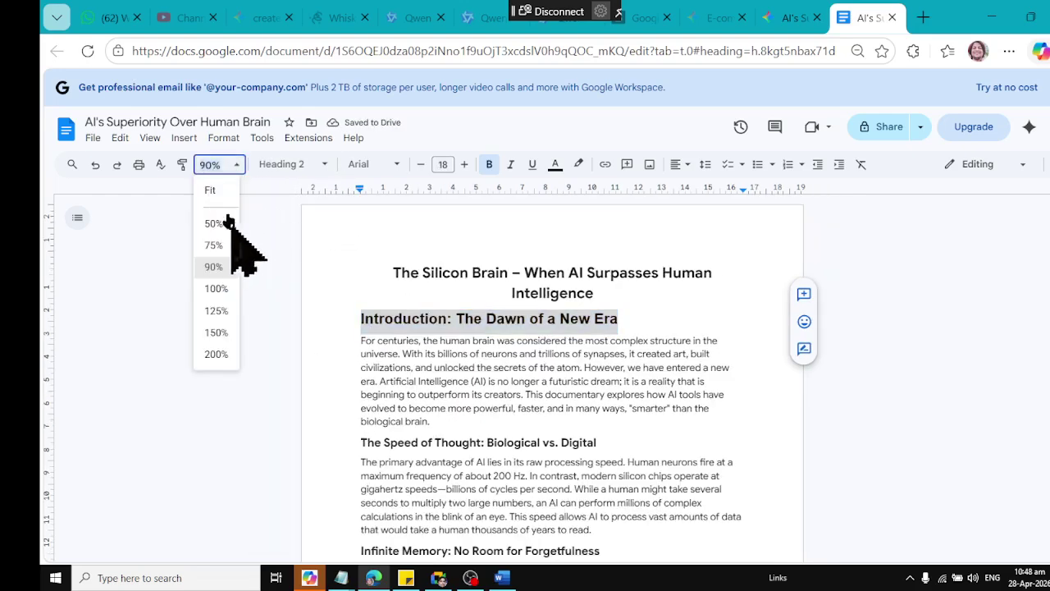
{"action": "left_click", "coordinate": [210, 190]}
{"action": "left_click", "coordinate": [434, 454]}
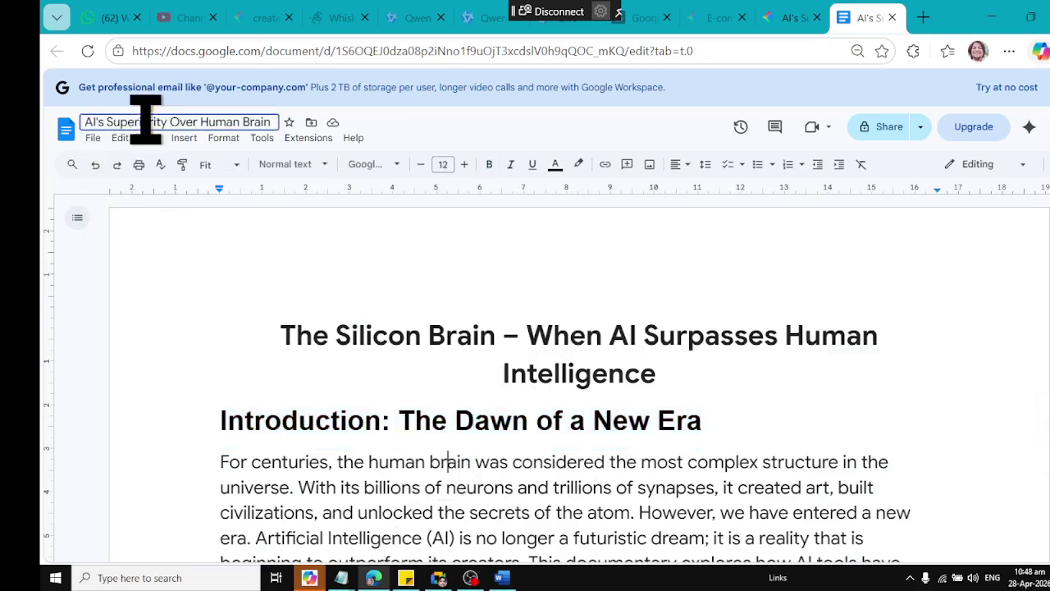
{"action": "left_click_drag", "start_coordinate": [216, 121], "coordinate": [93, 139]}
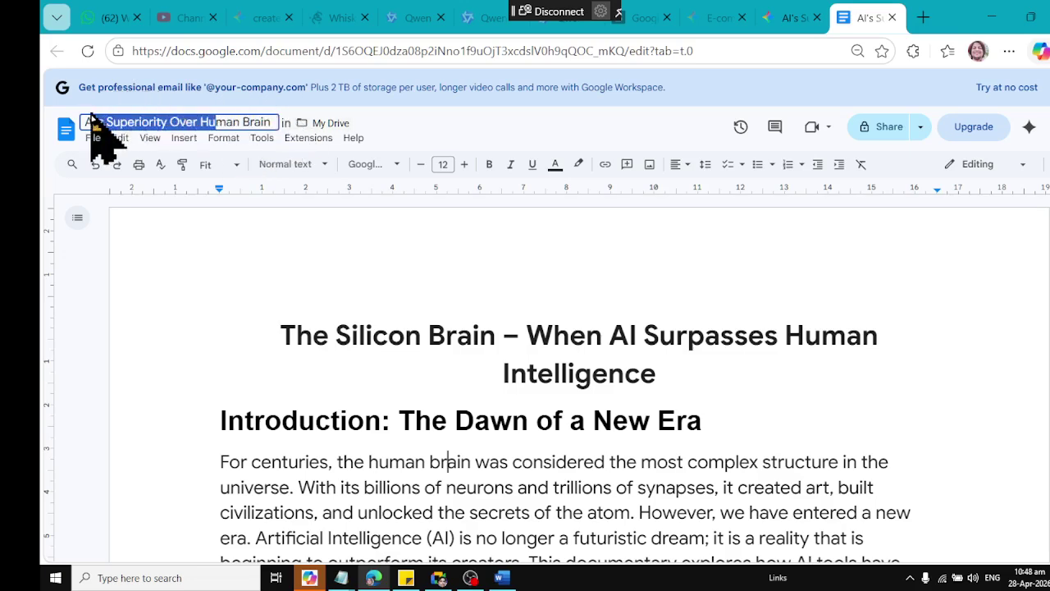
{"action": "left_click", "coordinate": [349, 416]}
{"action": "left_click", "coordinate": [104, 138]}
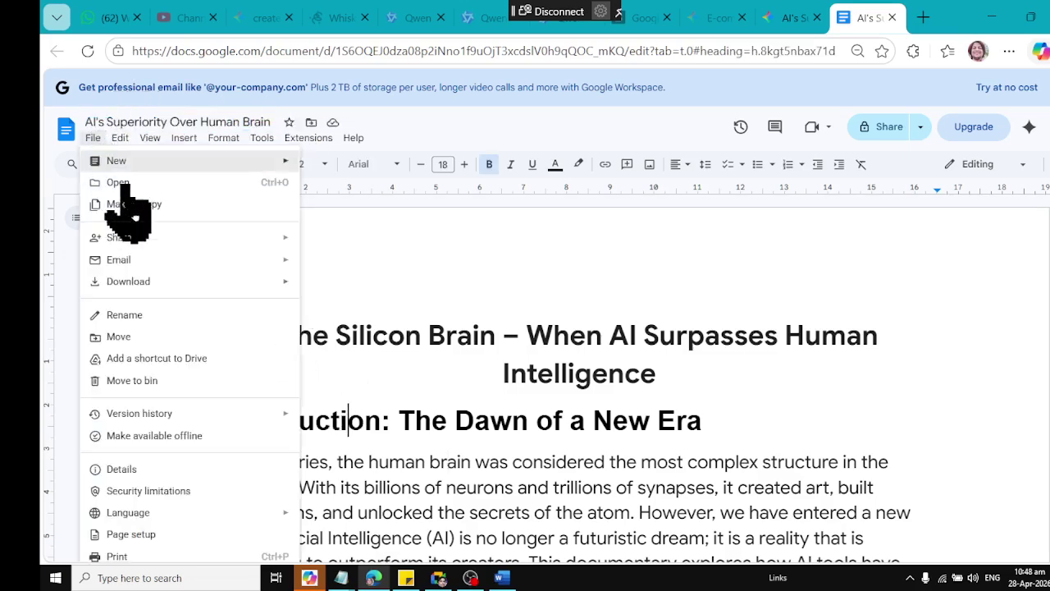
{"action": "left_click", "coordinate": [529, 420]}
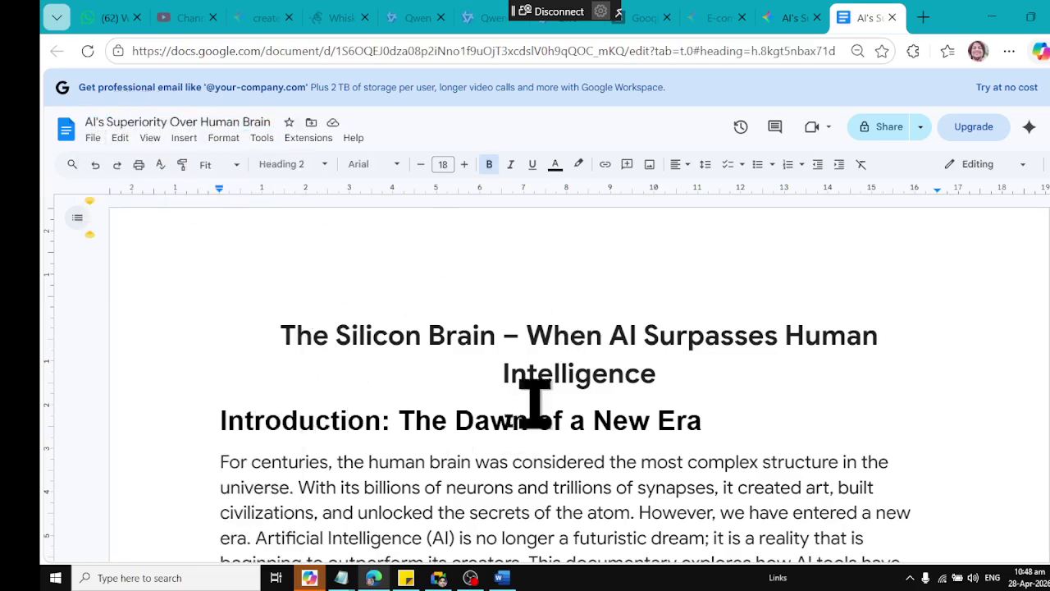
Add blank space below the closing note at the end of the document
{"action": "scroll", "coordinate": [598, 405], "scroll_direction": "down", "scroll_amount": 13}
{"action": "scroll", "coordinate": [599, 404], "scroll_direction": "down", "scroll_amount": 15}
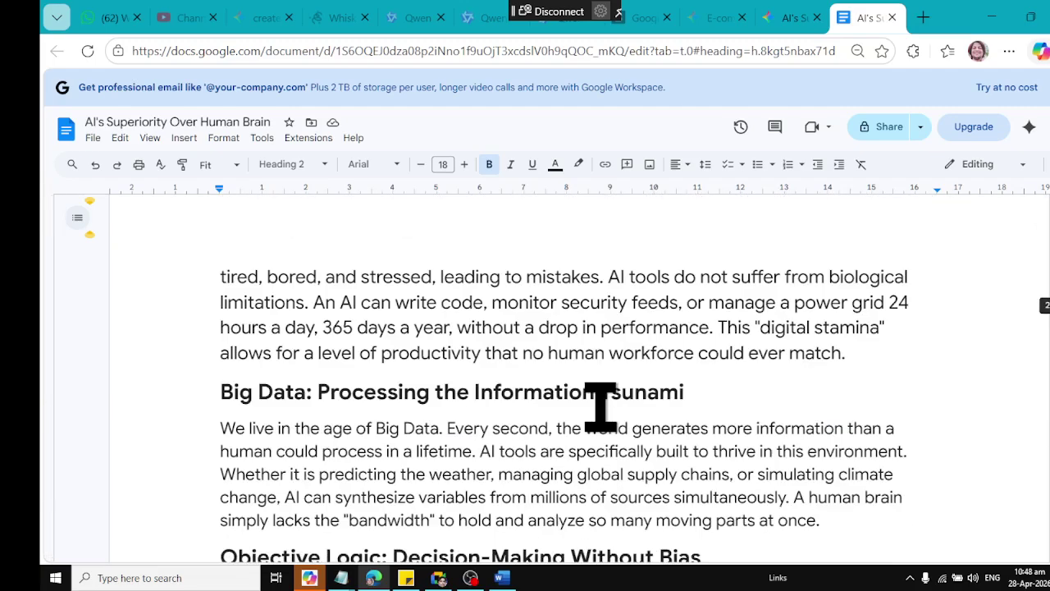
{"action": "scroll", "coordinate": [604, 397], "scroll_direction": "down", "scroll_amount": 15}
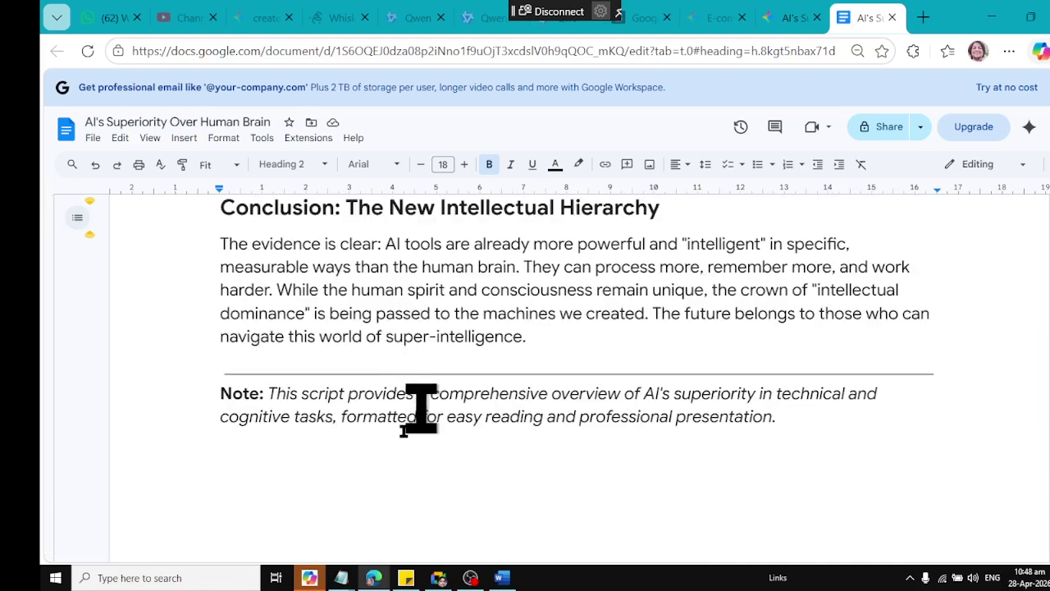
{"action": "left_click", "coordinate": [385, 416]}
{"action": "left_click", "coordinate": [866, 416]}
{"action": "key", "text": "Return"}
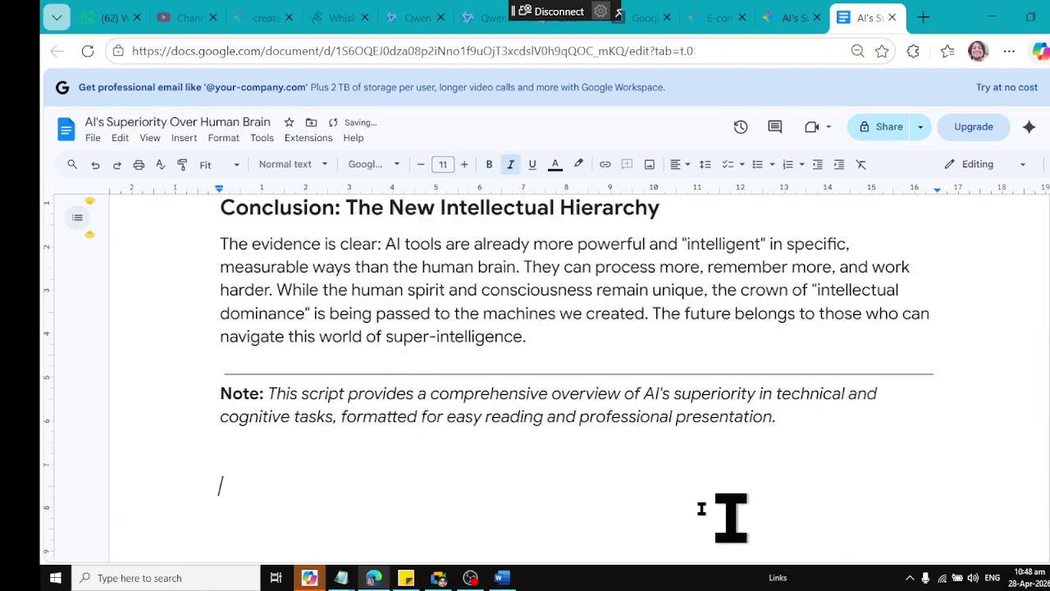
Insert a 4 × 4 table below the closing note
{"action": "left_click", "coordinate": [181, 138]}
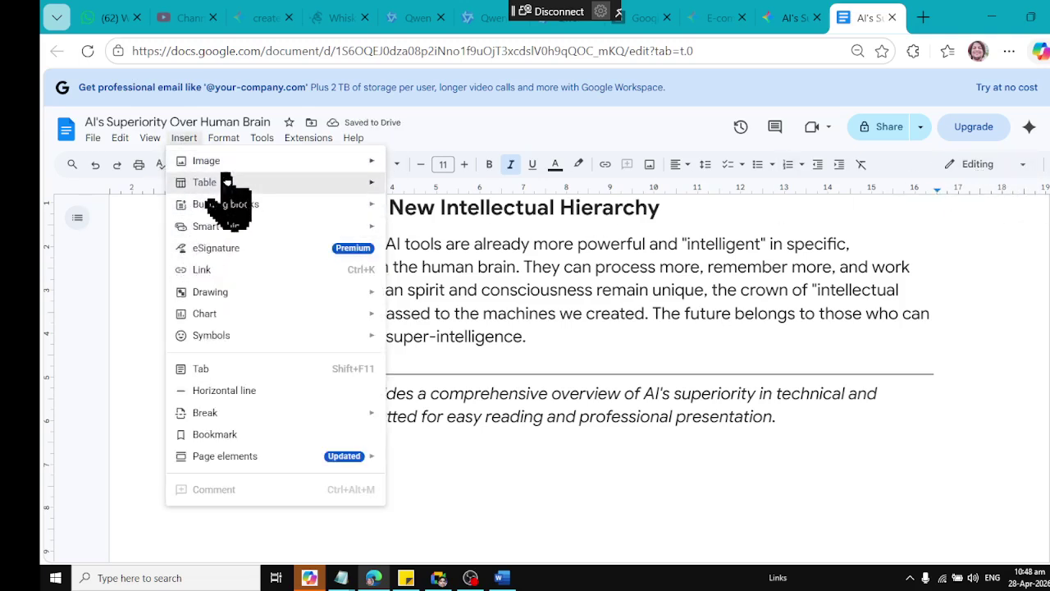
{"action": "mouse_move", "coordinate": [311, 187]}
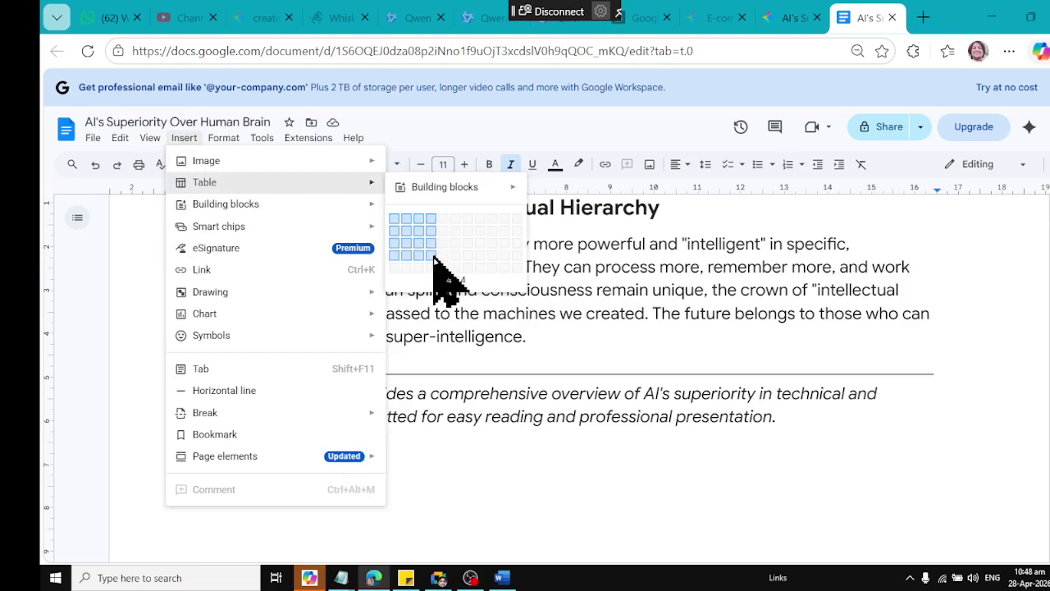
{"action": "left_click", "coordinate": [435, 275]}
{"action": "scroll", "coordinate": [679, 468], "scroll_direction": "down", "scroll_amount": 2}
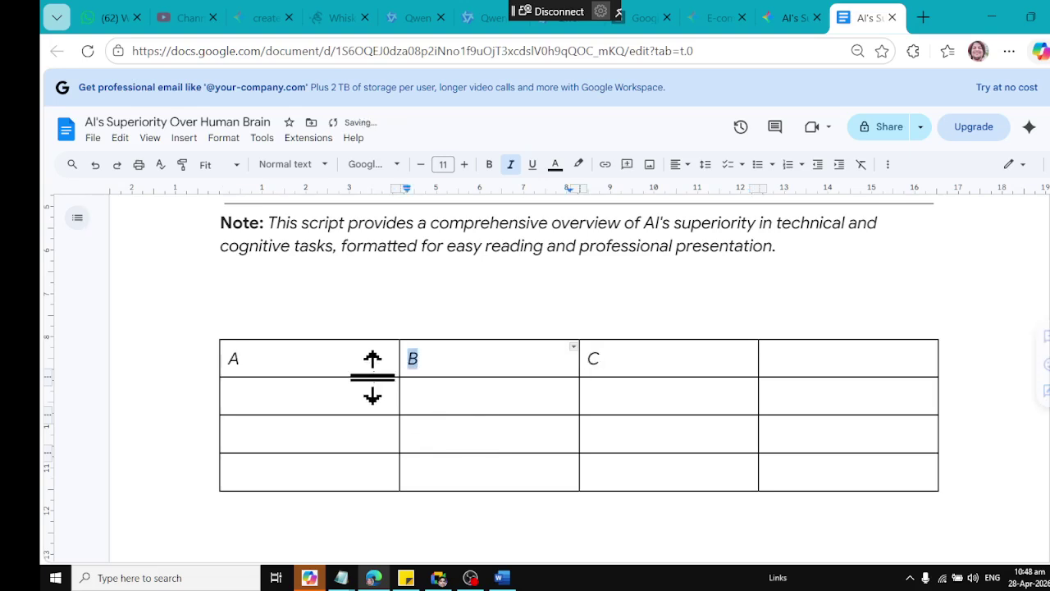
Enter D as the heading in the fourth column of the table
{"action": "left_click", "coordinate": [828, 356]}
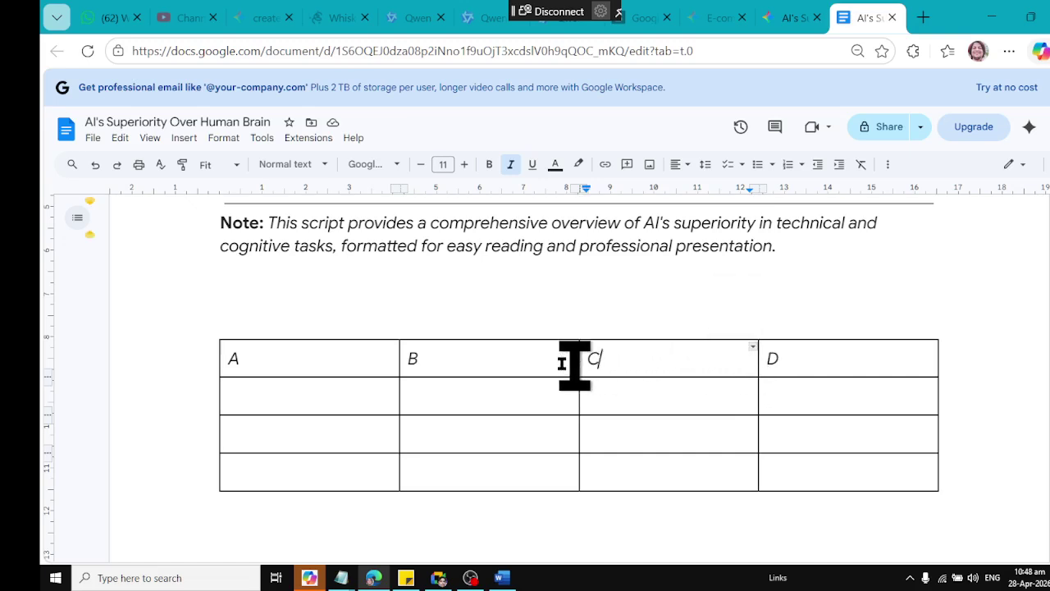
Insert a row below the table's header row and a column to the right of column B
{"action": "right_click", "coordinate": [500, 361]}
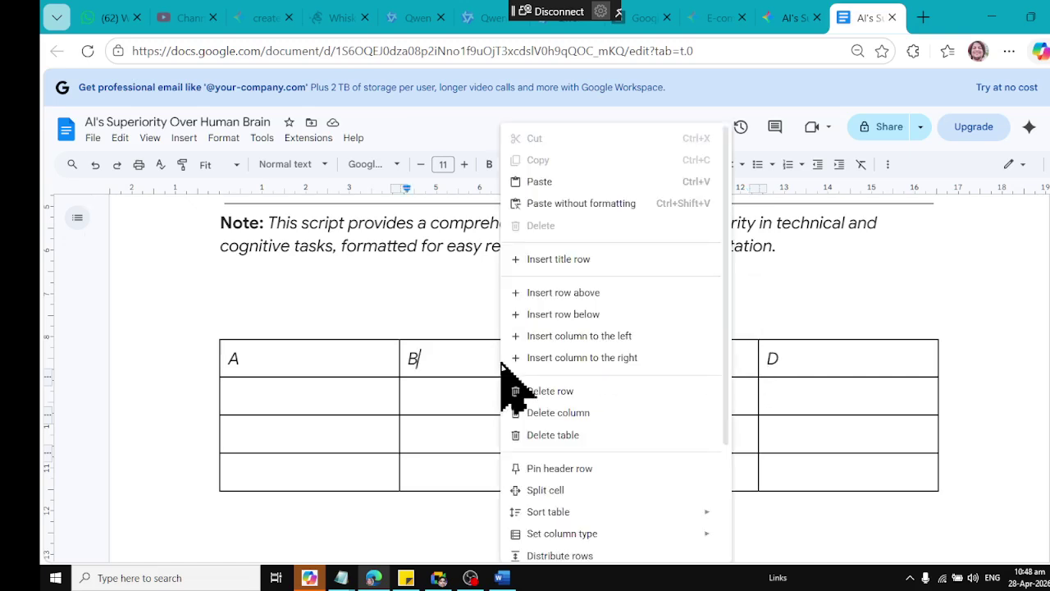
{"action": "left_click", "coordinate": [525, 318]}
{"action": "right_click", "coordinate": [499, 361]}
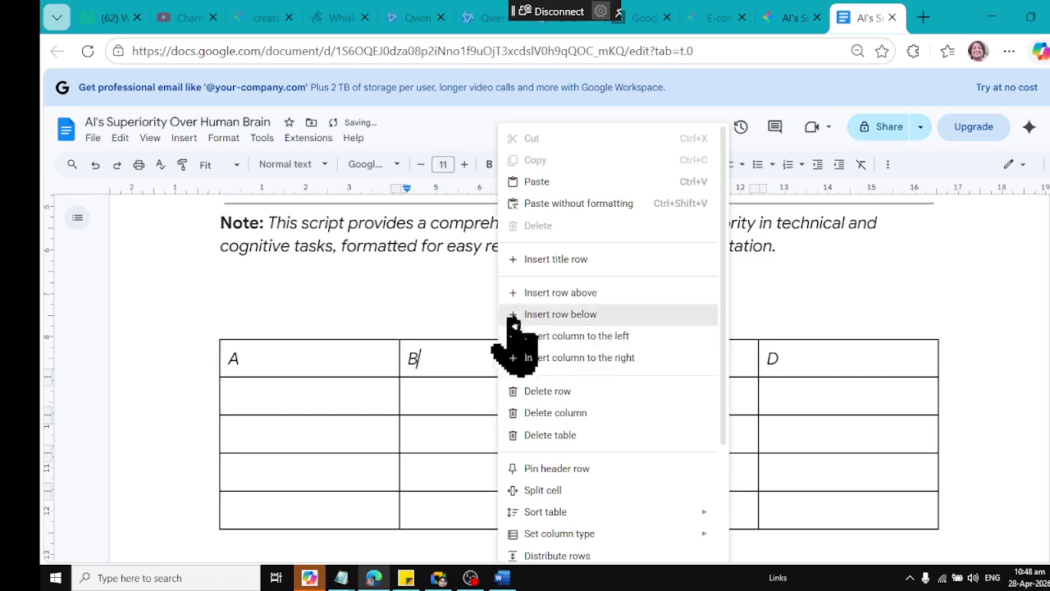
{"action": "left_click", "coordinate": [534, 357]}
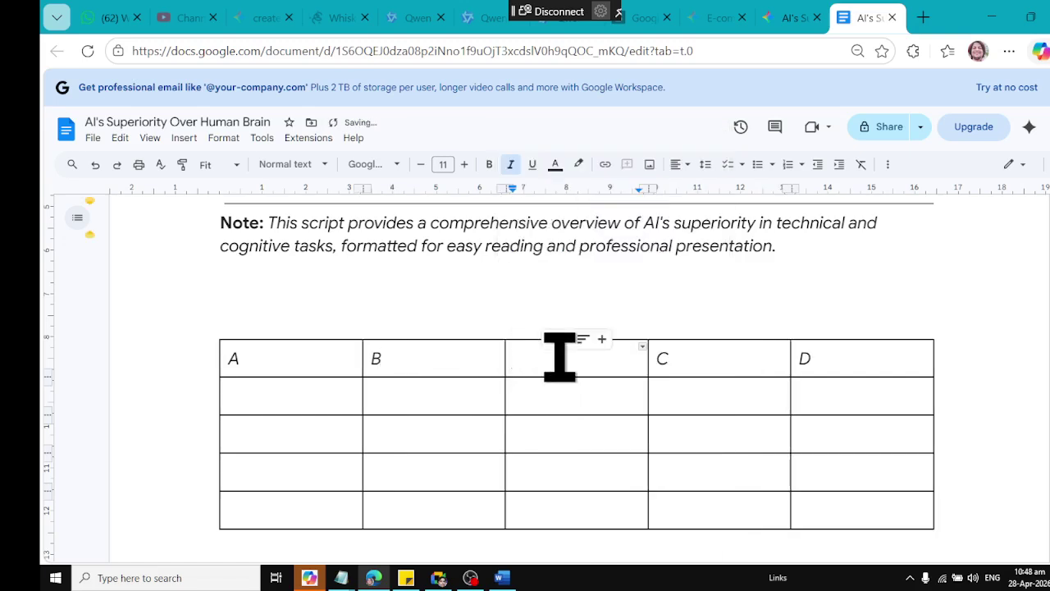
Delete the blank column between B and C, and the blank row below the header row
{"action": "right_click", "coordinate": [555, 357]}
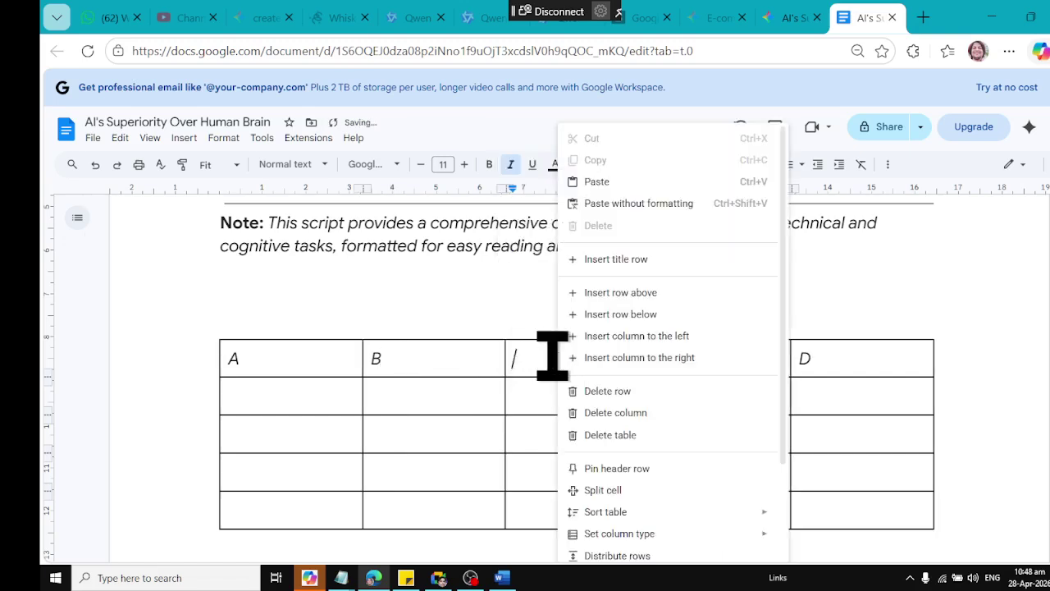
{"action": "left_click", "coordinate": [566, 413]}
{"action": "right_click", "coordinate": [463, 402]}
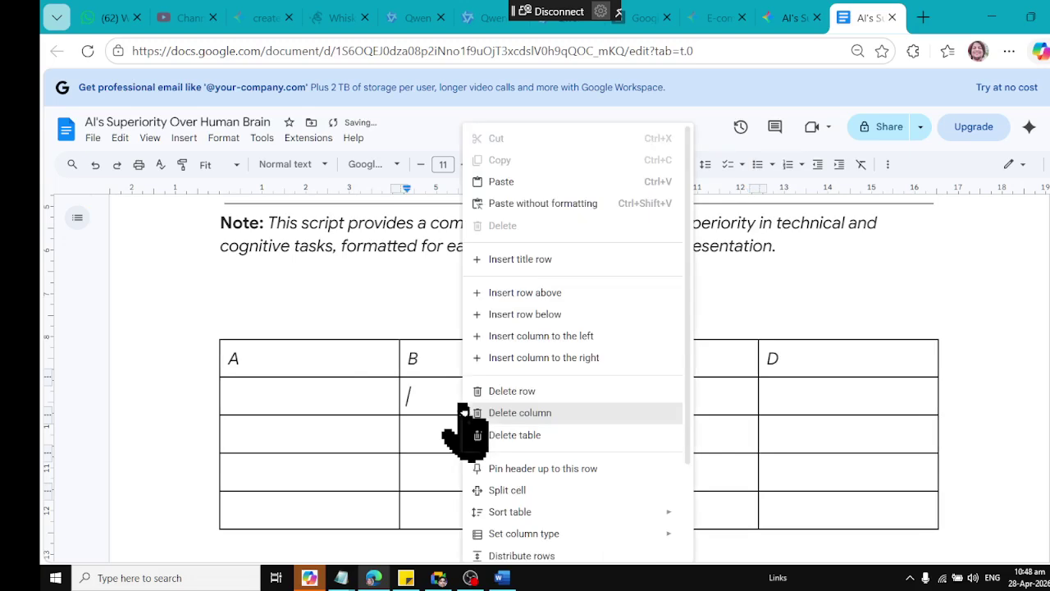
{"action": "left_click", "coordinate": [529, 397]}
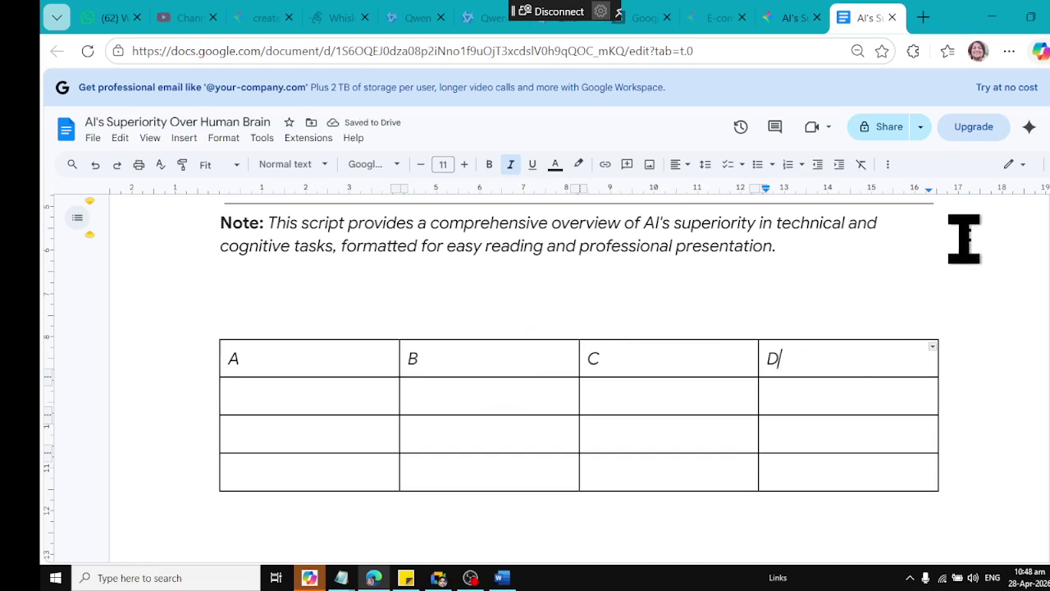
Look through the editing modes, the insert choices and the commands available for a table cell
{"action": "left_click", "coordinate": [1023, 168]}
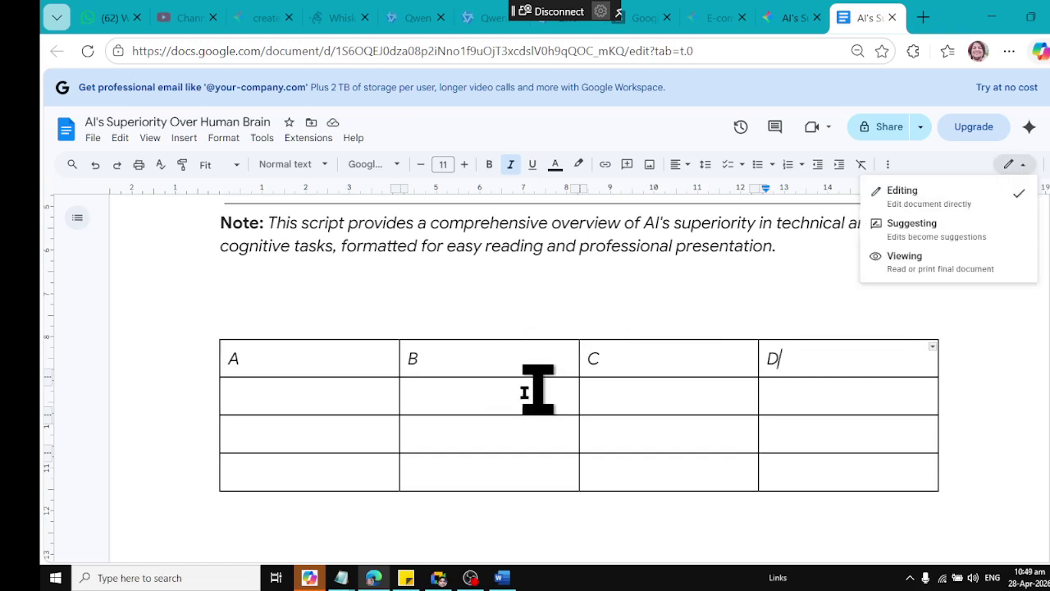
{"action": "left_click", "coordinate": [453, 392]}
{"action": "left_click", "coordinate": [148, 139]}
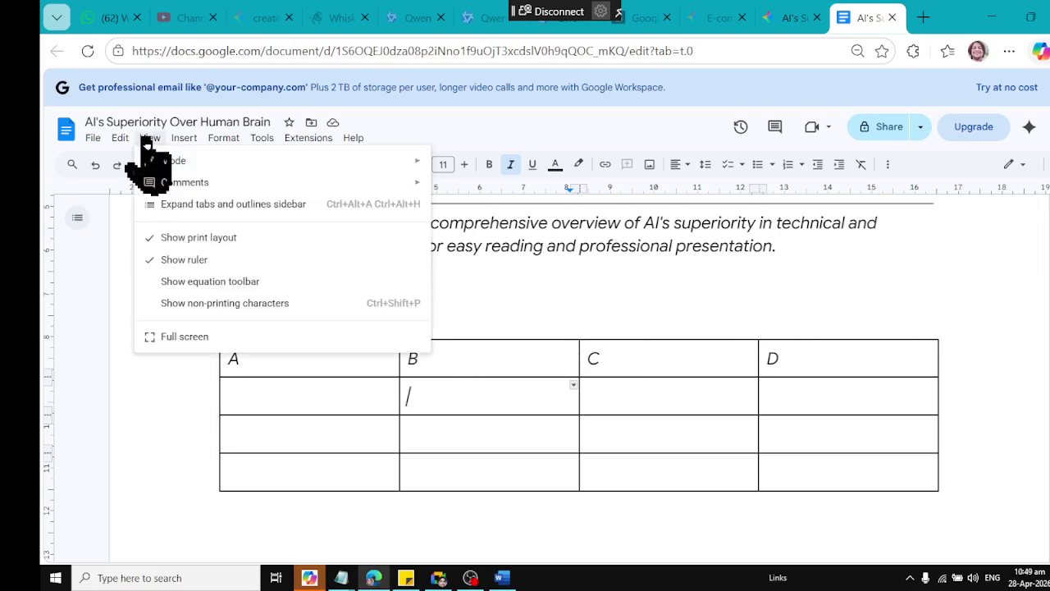
{"action": "left_click", "coordinate": [123, 141]}
{"action": "mouse_move", "coordinate": [182, 142]}
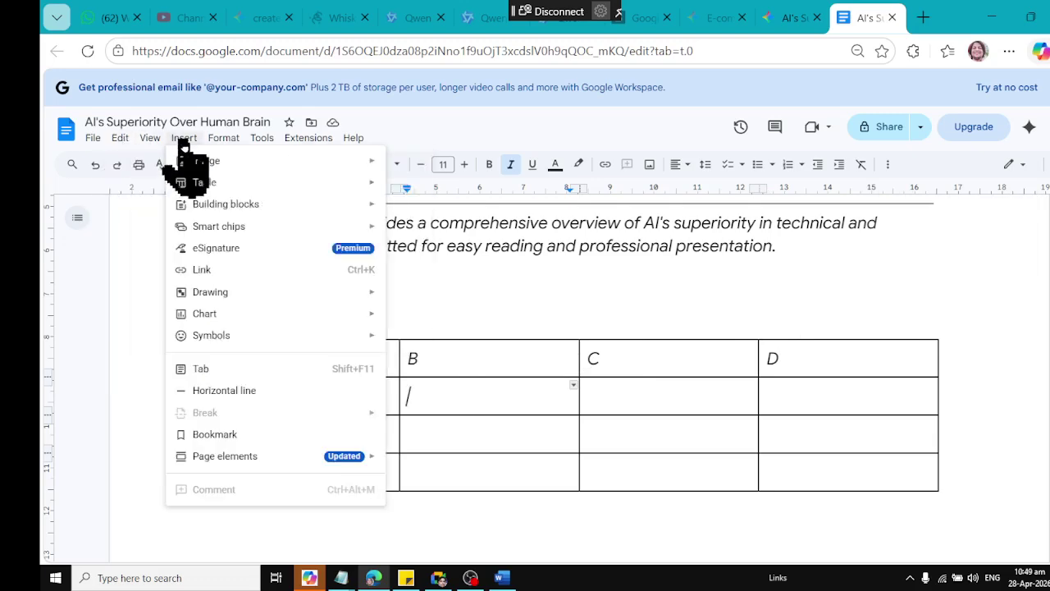
{"action": "mouse_move", "coordinate": [259, 190]}
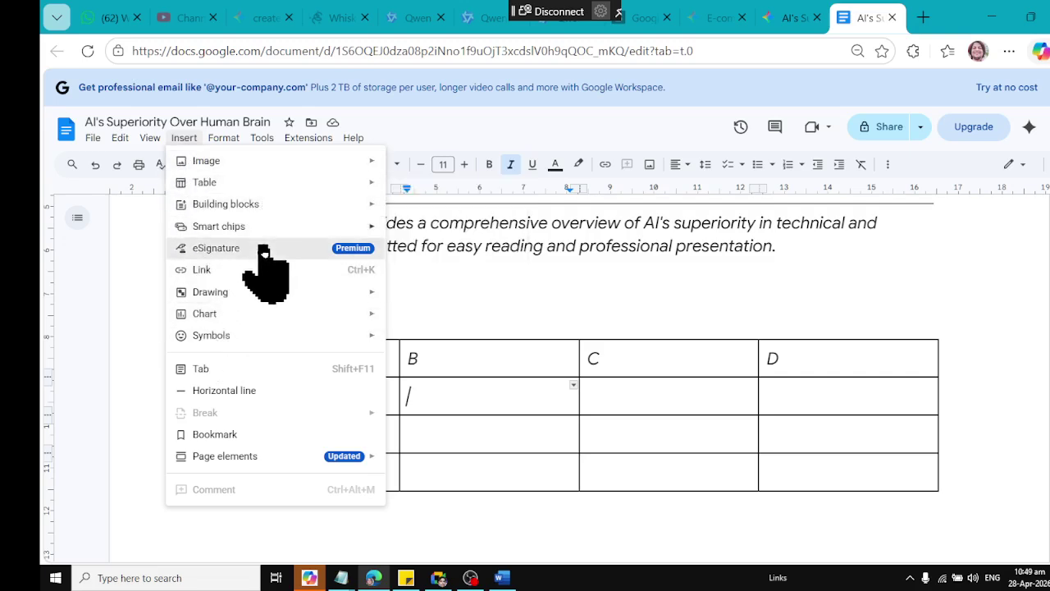
{"action": "left_click", "coordinate": [445, 388]}
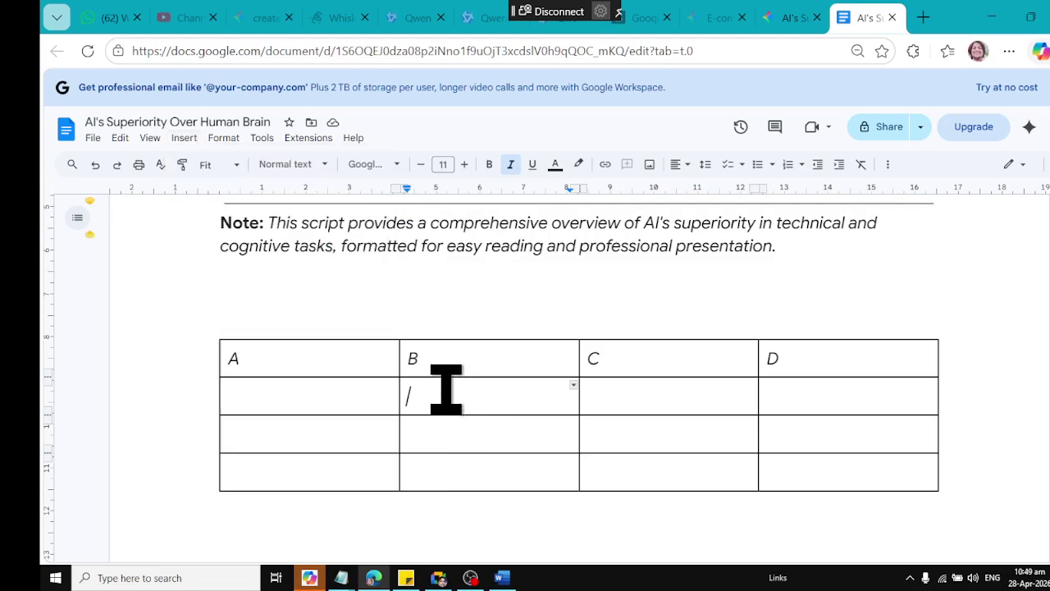
{"action": "right_click", "coordinate": [446, 387]}
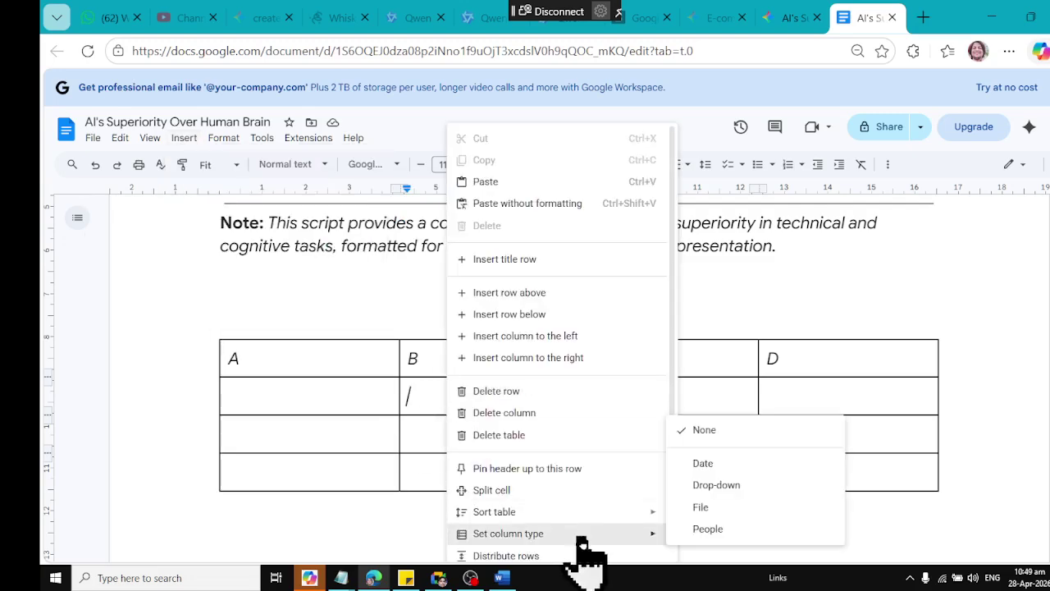
{"action": "scroll", "coordinate": [577, 560], "scroll_direction": "down", "scroll_amount": 2}
{"action": "mouse_move", "coordinate": [575, 553]}
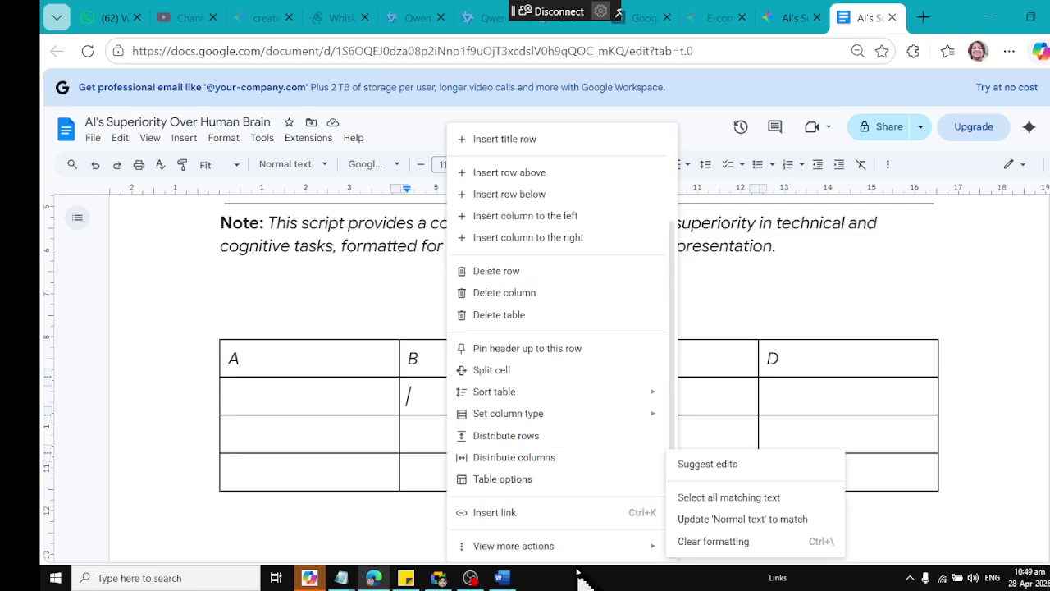
{"action": "scroll", "coordinate": [576, 525], "scroll_direction": "up", "scroll_amount": 2}
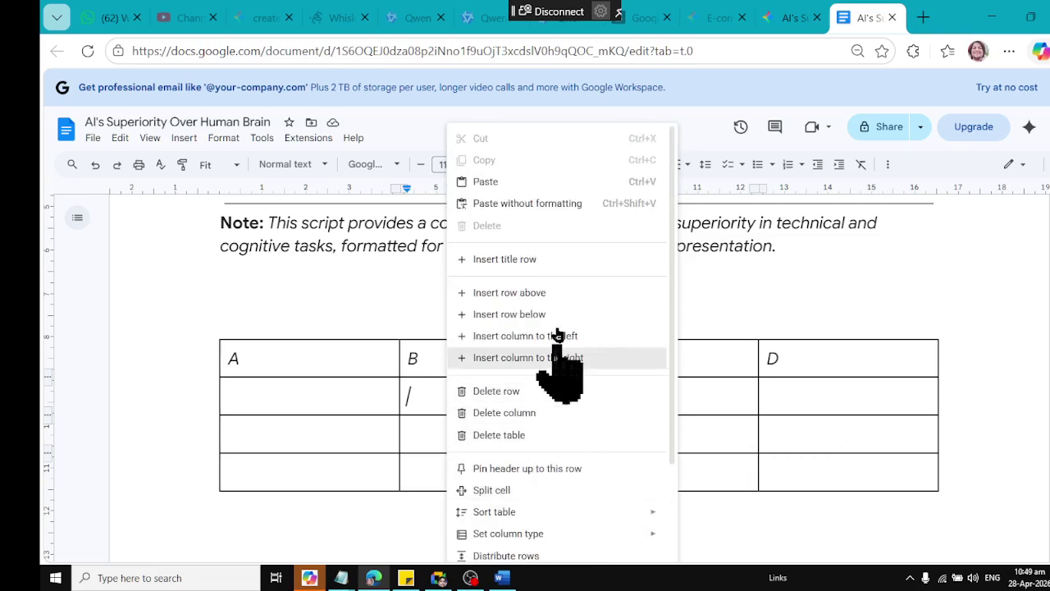
{"action": "left_click", "coordinate": [756, 408]}
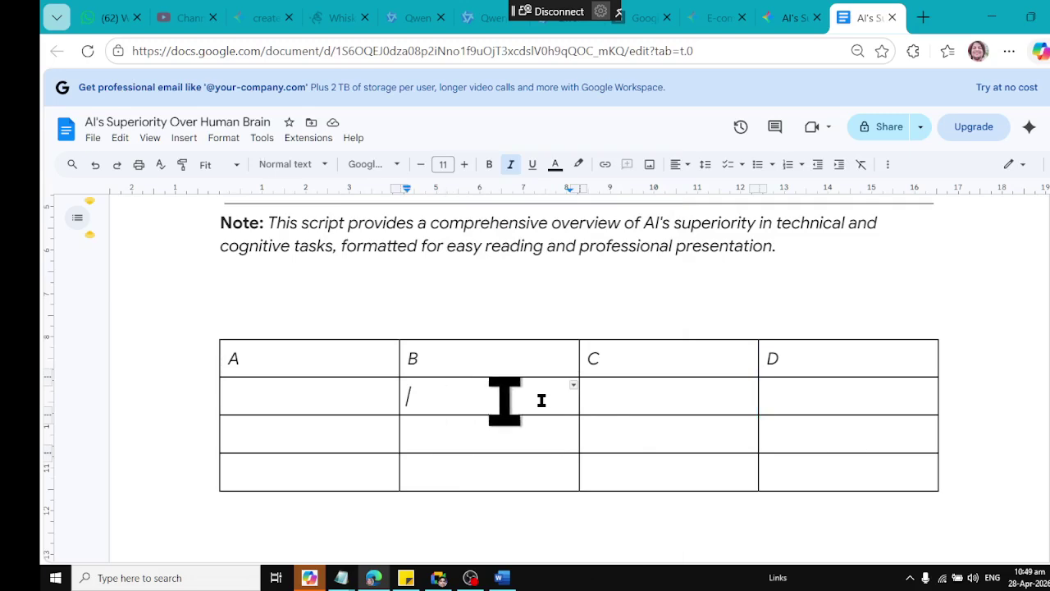
{"action": "left_click", "coordinate": [733, 389]}
{"action": "left_click", "coordinate": [842, 377]}
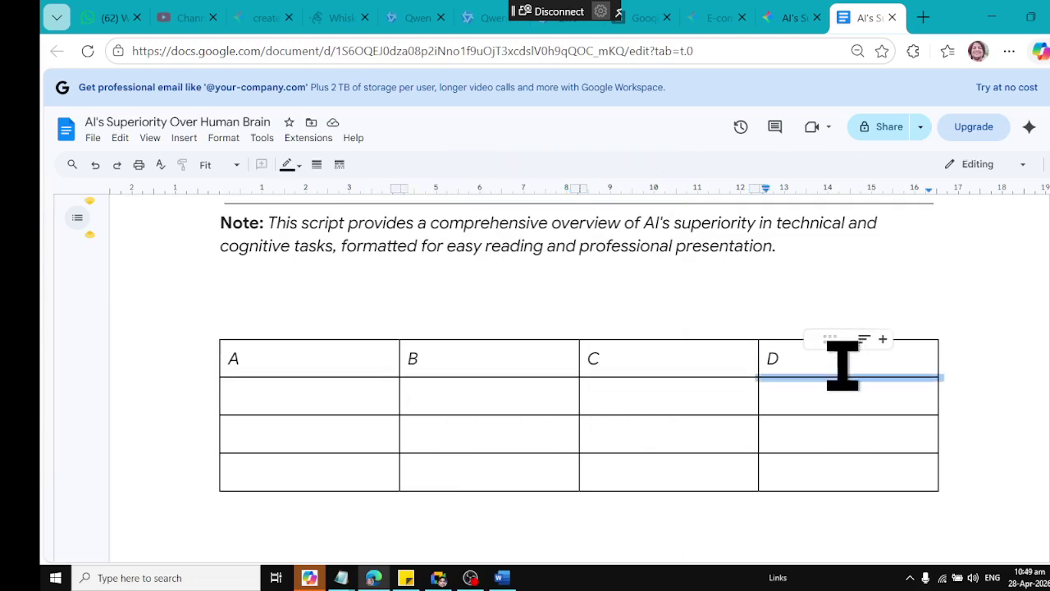
{"action": "double_click", "coordinate": [853, 393]}
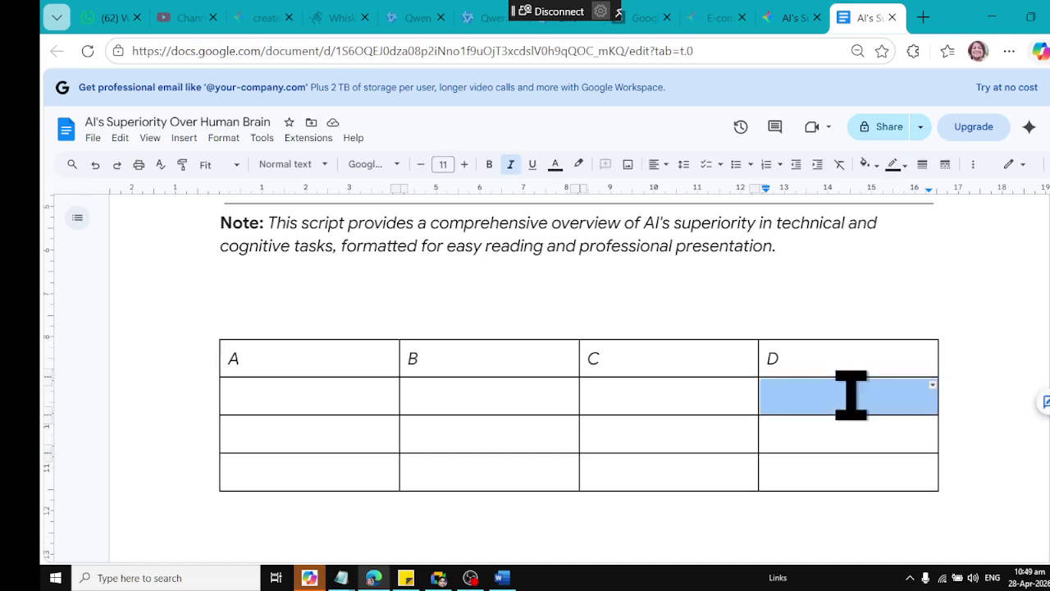
{"action": "left_click", "coordinate": [836, 396]}
{"action": "double_click", "coordinate": [635, 391]}
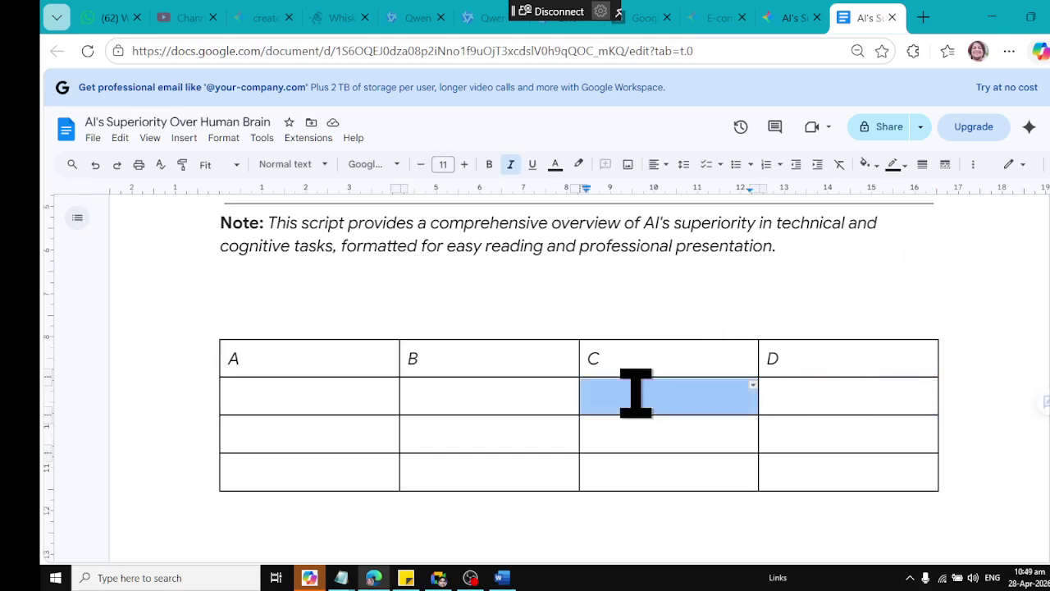
Open the table options from cell A and apply the centred middle quick layout to the table
{"action": "left_click", "coordinate": [281, 358]}
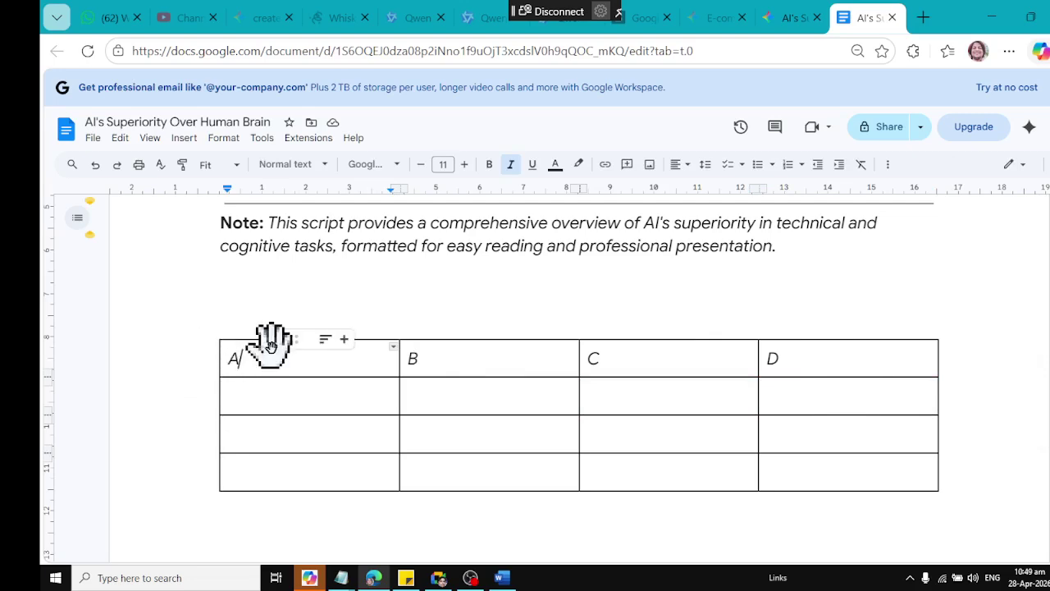
{"action": "left_click", "coordinate": [888, 164]}
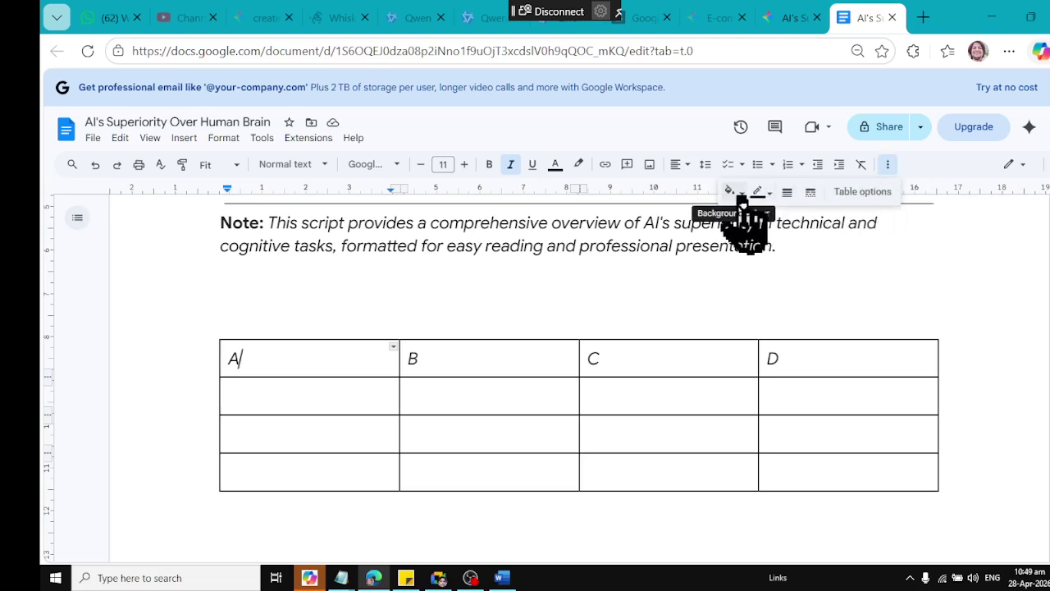
{"action": "left_click", "coordinate": [861, 192]}
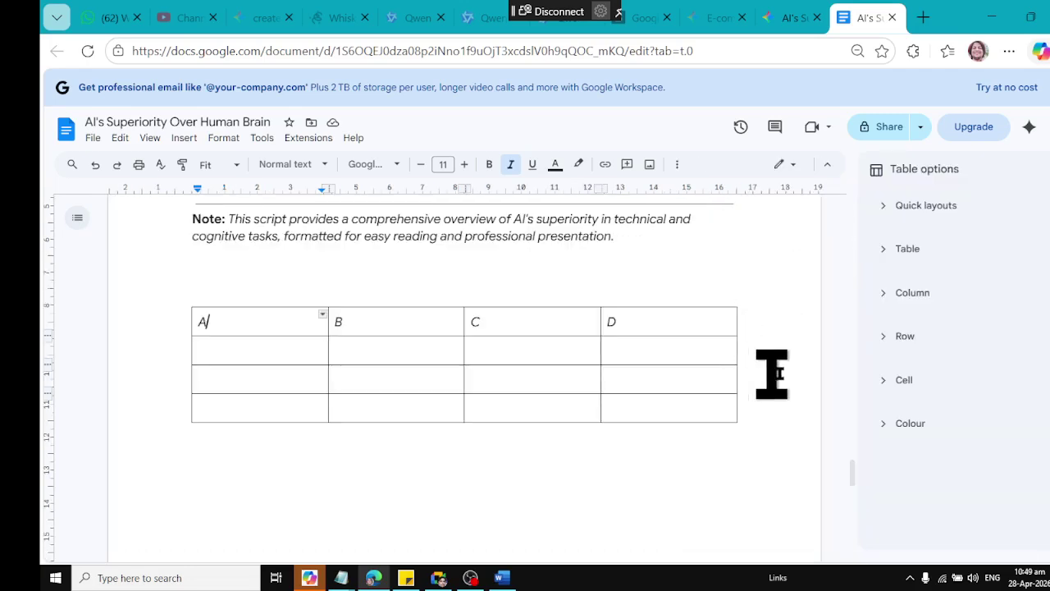
{"action": "left_click", "coordinate": [885, 205]}
{"action": "left_click", "coordinate": [966, 326]}
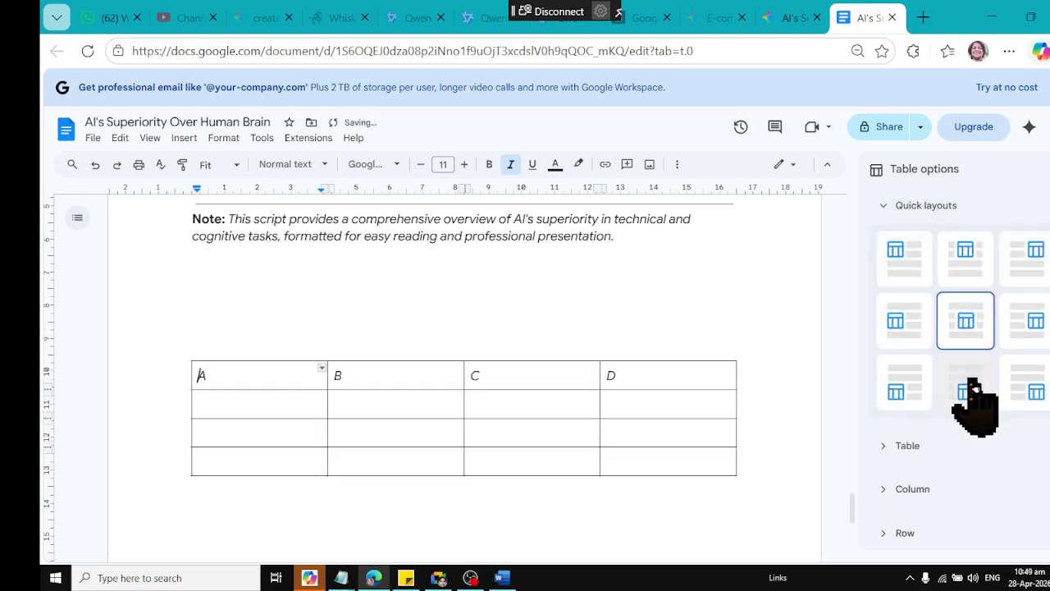
Examine the Column and Colour settings in the table options and close the options
{"action": "left_click", "coordinate": [884, 205]}
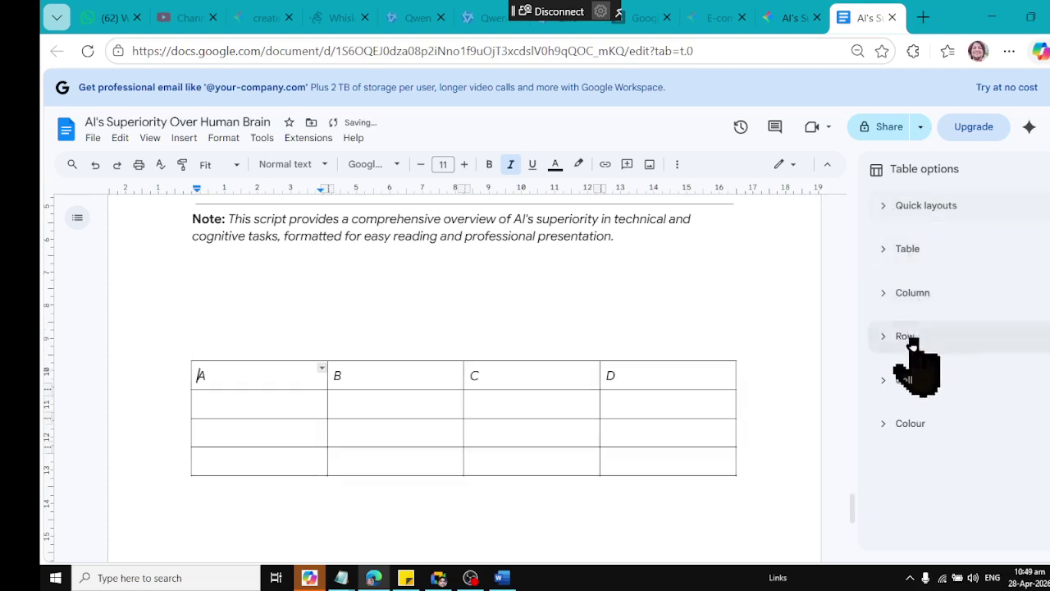
{"action": "left_click", "coordinate": [883, 297]}
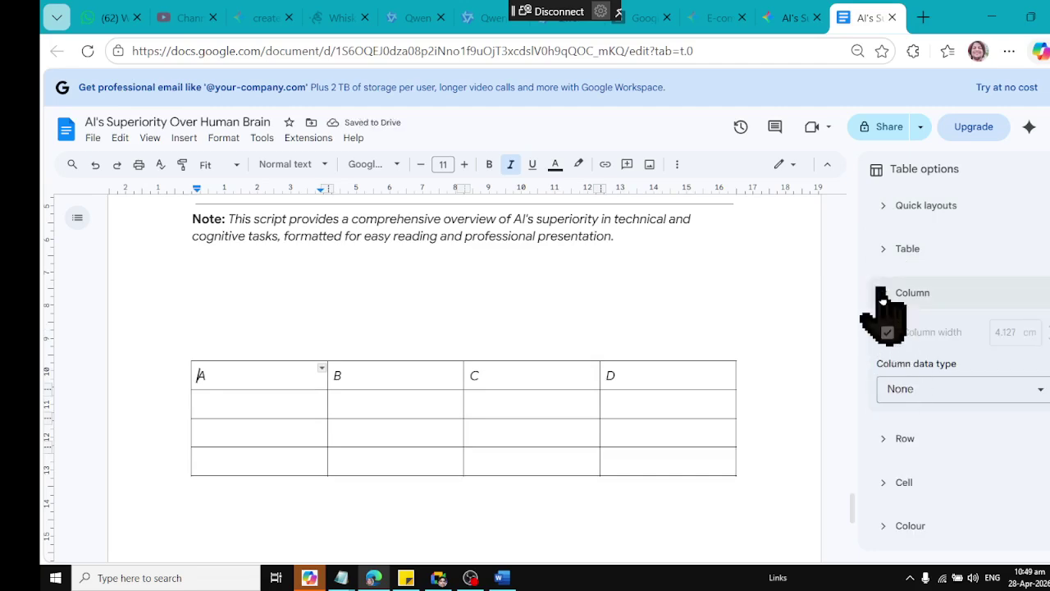
{"action": "left_click", "coordinate": [884, 297]}
{"action": "left_click", "coordinate": [884, 423]}
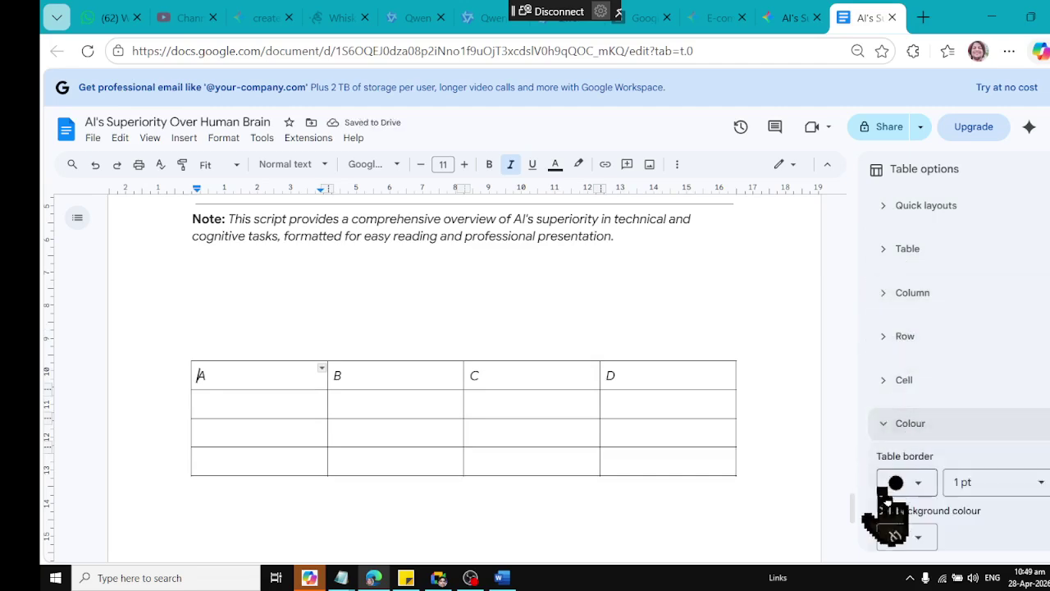
{"action": "left_click", "coordinate": [887, 427]}
{"action": "left_click", "coordinate": [1035, 170]}
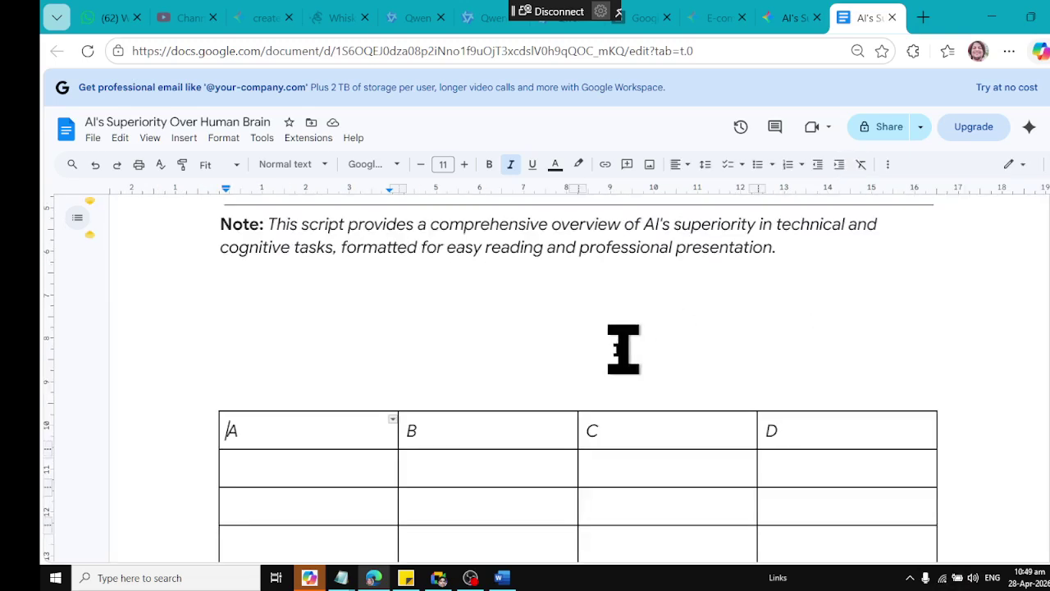
Delete the whole table below the closing note
{"action": "right_click", "coordinate": [475, 462]}
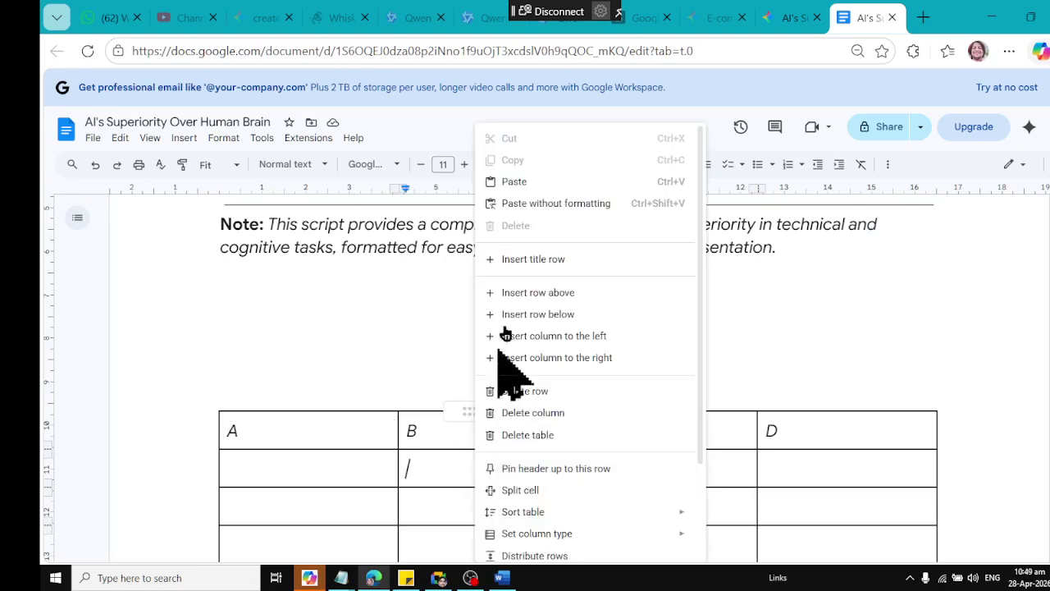
{"action": "left_click", "coordinate": [607, 435]}
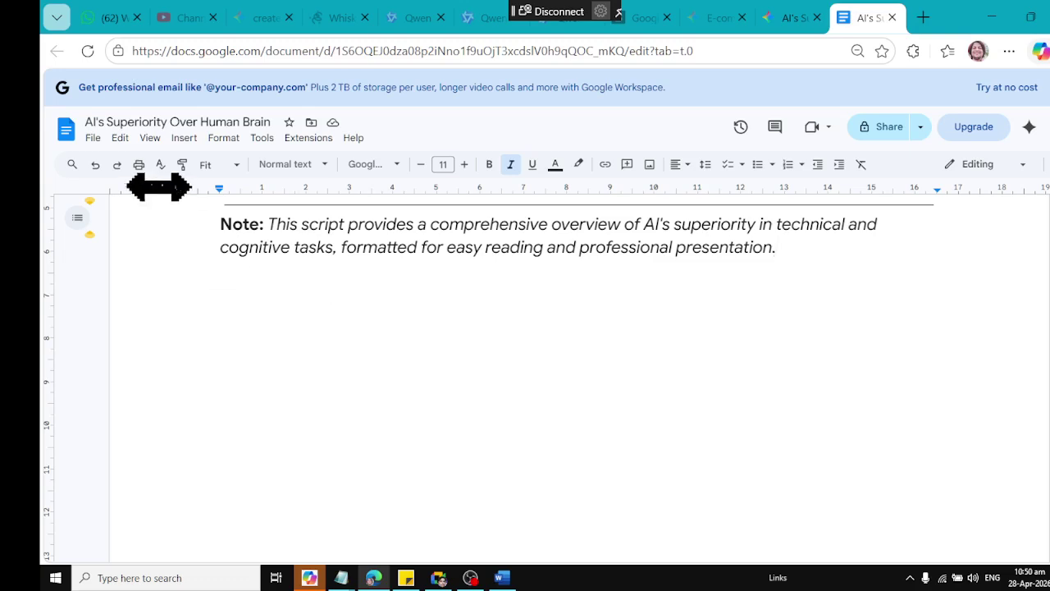
Download the document in Microsoft Word (.docx) format
{"action": "left_click", "coordinate": [93, 143]}
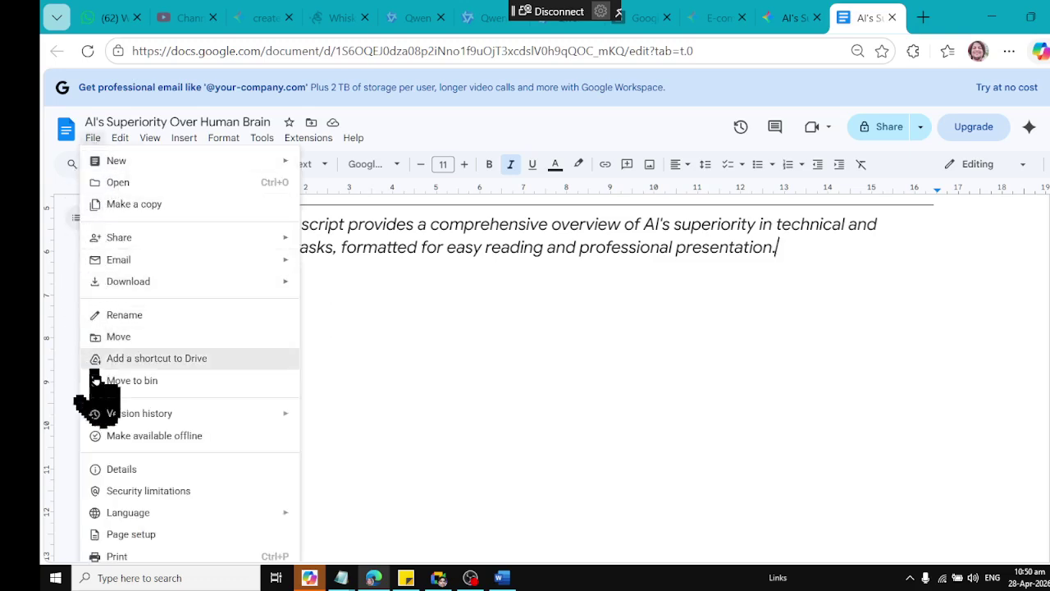
{"action": "mouse_move", "coordinate": [113, 292]}
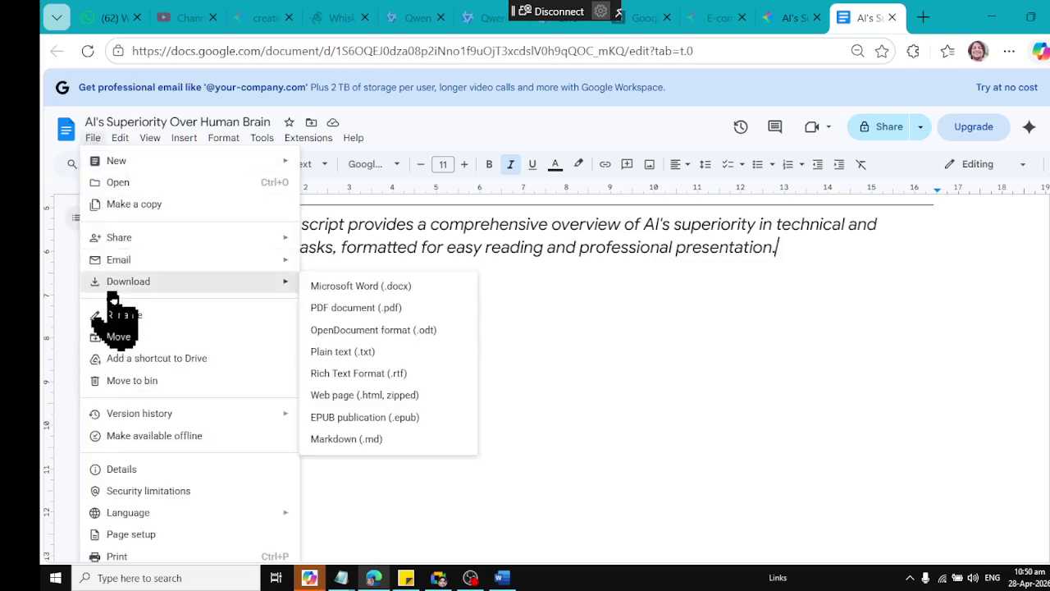
{"action": "left_click", "coordinate": [422, 293]}
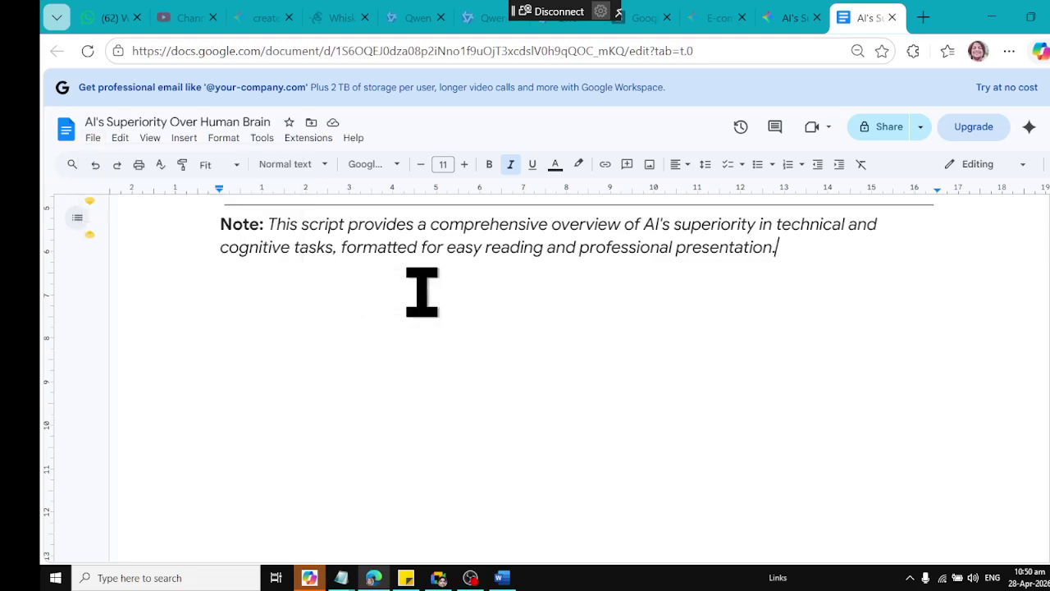
Download the document as a PDF document (.pdf)
{"action": "left_click", "coordinate": [92, 141]}
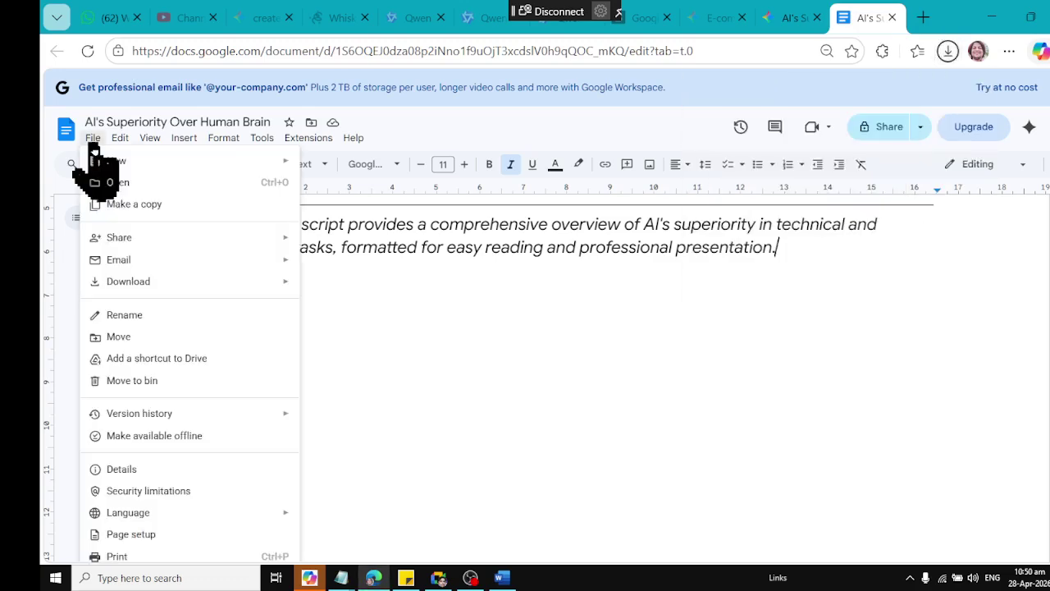
{"action": "mouse_move", "coordinate": [156, 281]}
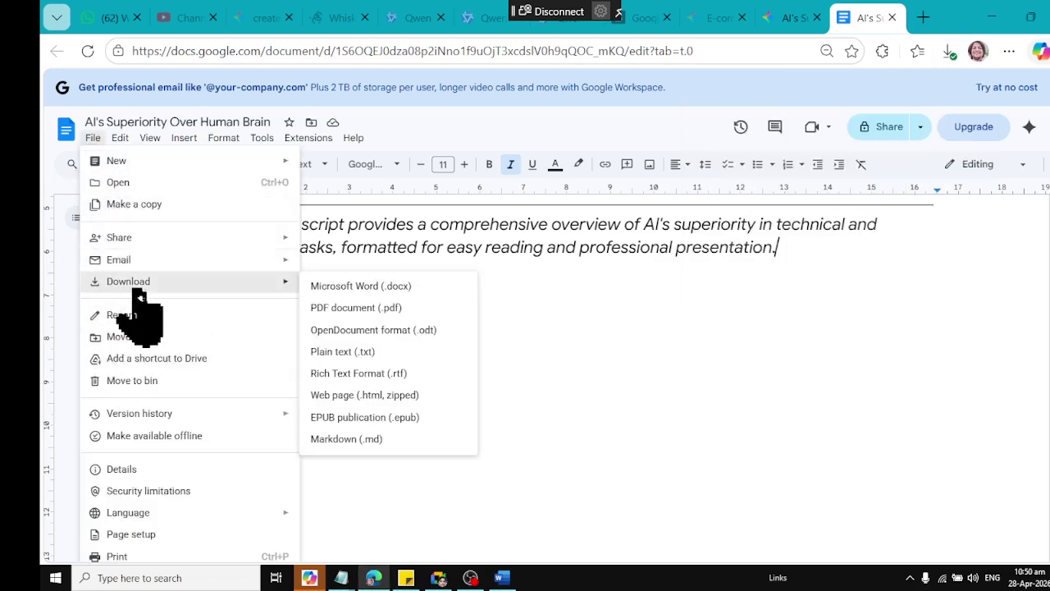
{"action": "left_click", "coordinate": [397, 311]}
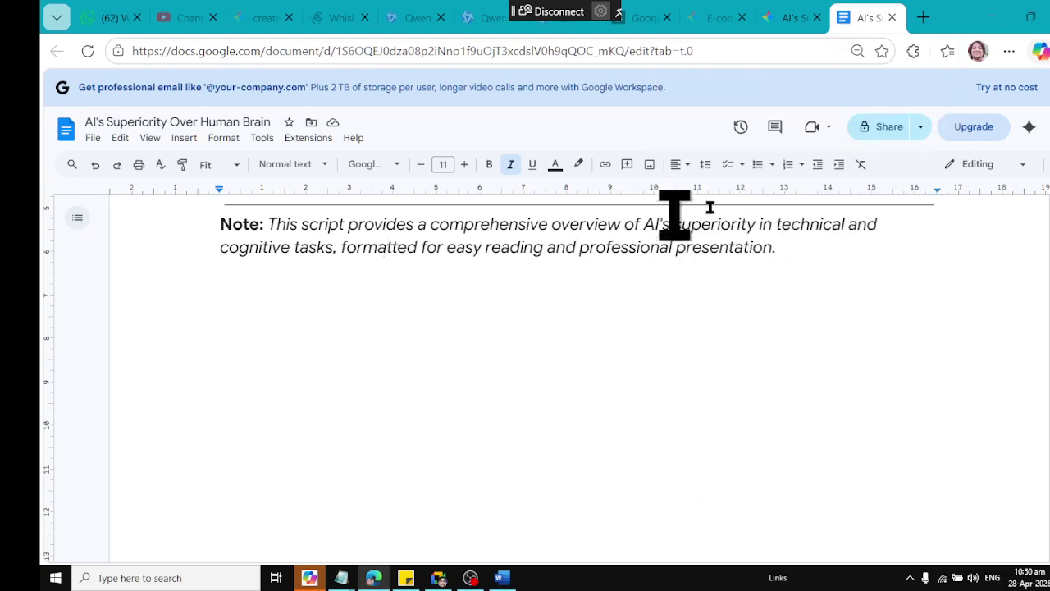
Close the exported document's tab and load google.com in a new browser tab
{"action": "left_click", "coordinate": [892, 17]}
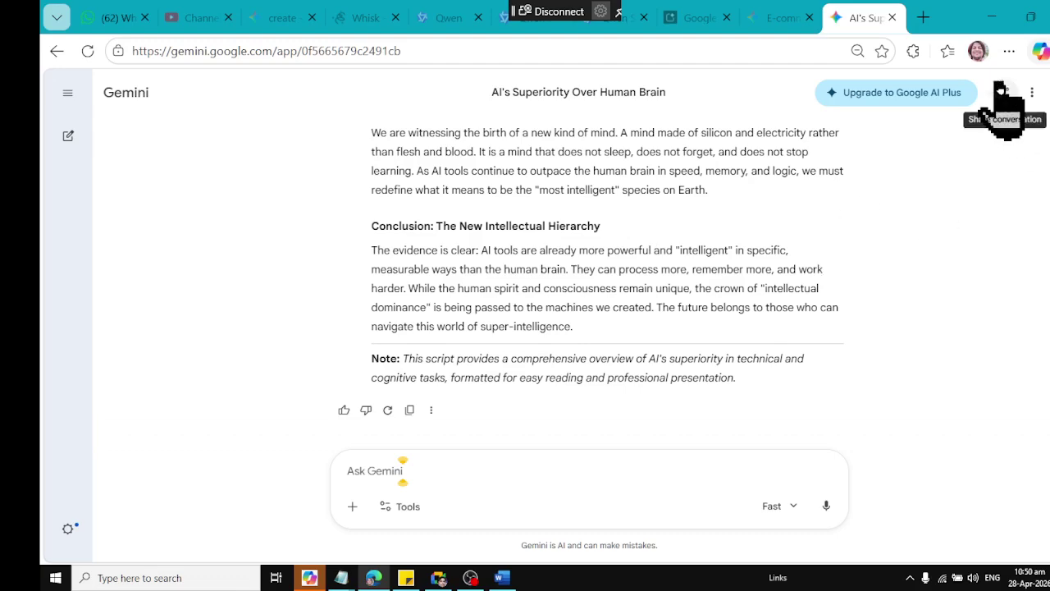
{"action": "left_click", "coordinate": [922, 24]}
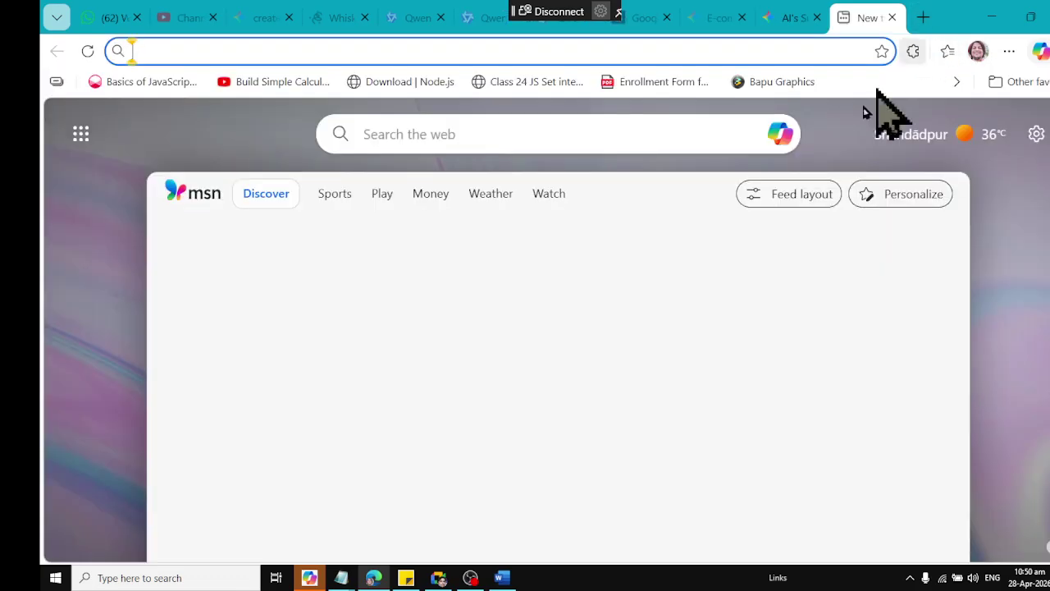
{"action": "type", "text": "o"}
{"action": "key", "text": "BackSpace"}
{"action": "type", "text": "g"}
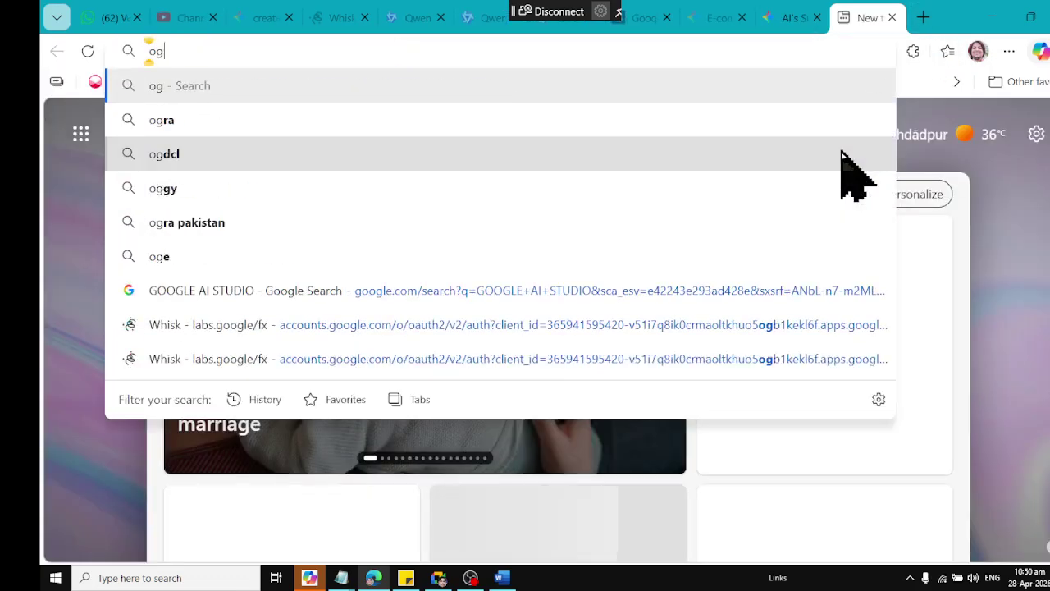
{"action": "key", "text": "BackSpace"}
{"action": "key", "text": "BackSpace"}
{"action": "type", "text": "google.com"}
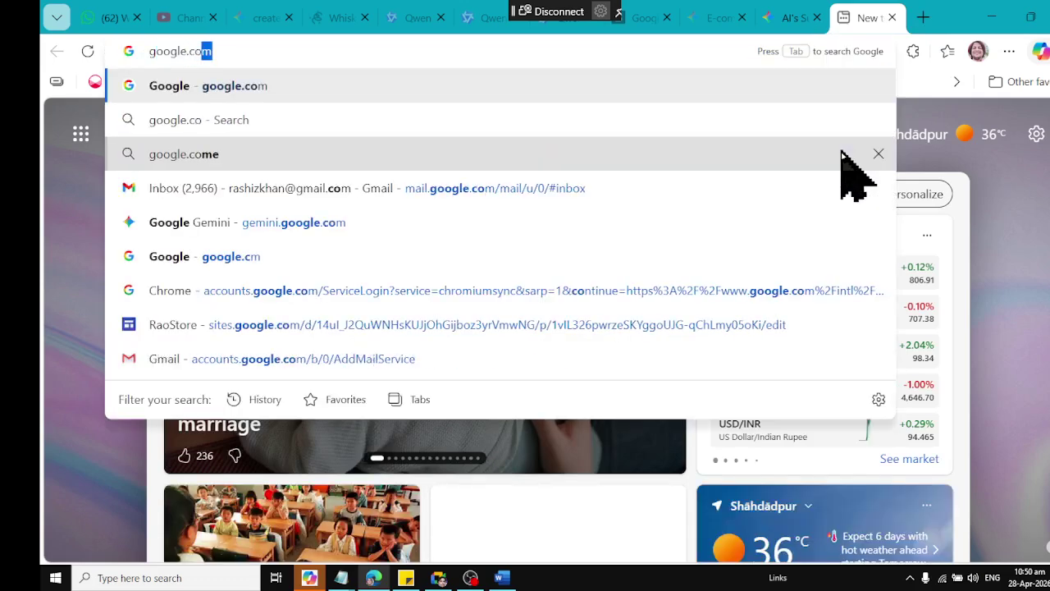
{"action": "key", "text": "Return"}
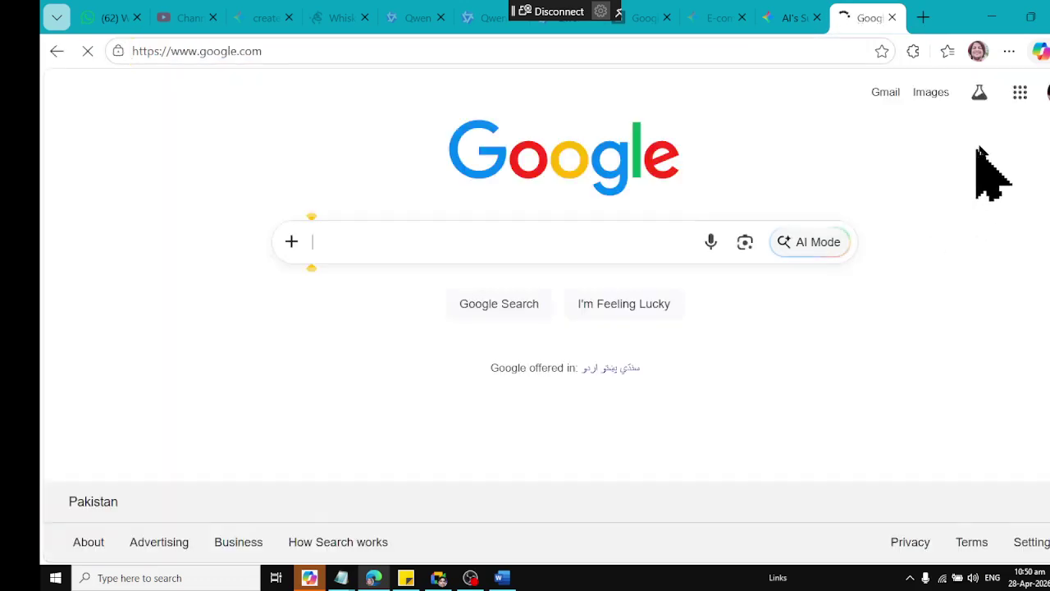
Open the "AI's Superiority Over Human Brain" document from Google Drive, and close both the document and Drive
{"action": "left_click", "coordinate": [1019, 97]}
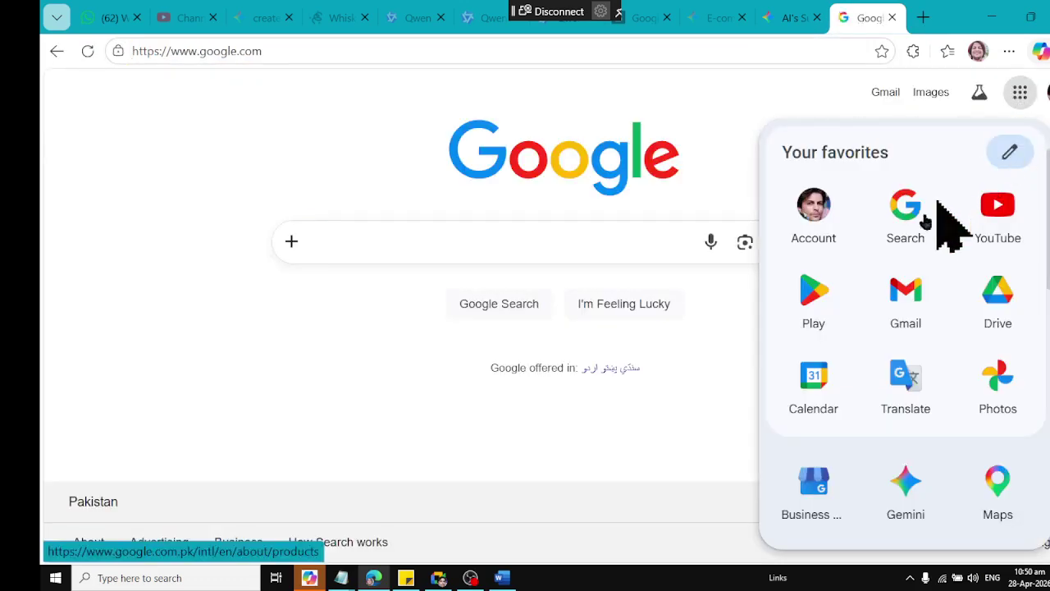
{"action": "left_click", "coordinate": [985, 307]}
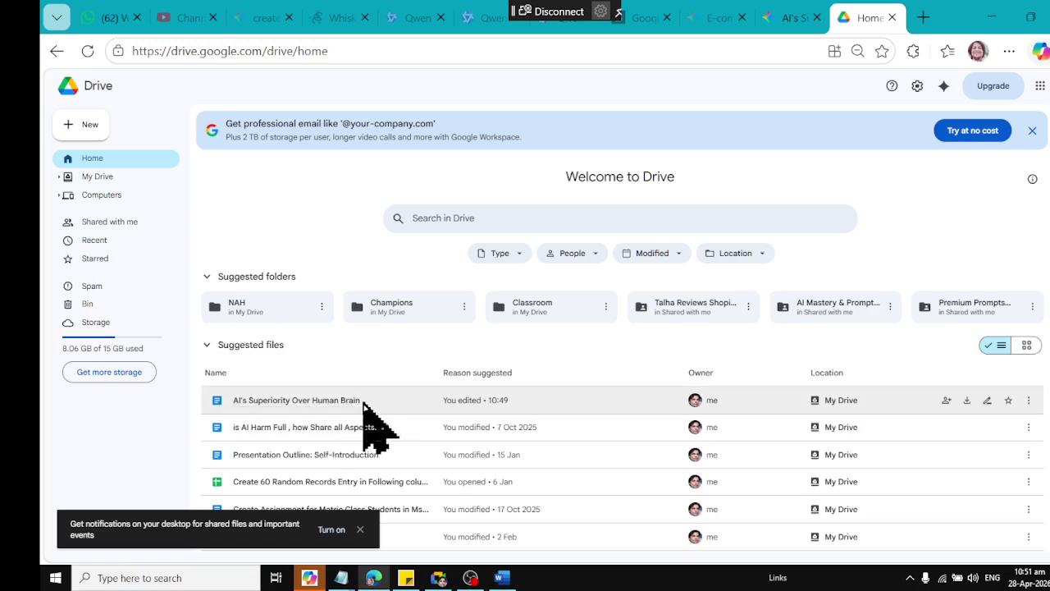
{"action": "double_click", "coordinate": [335, 402]}
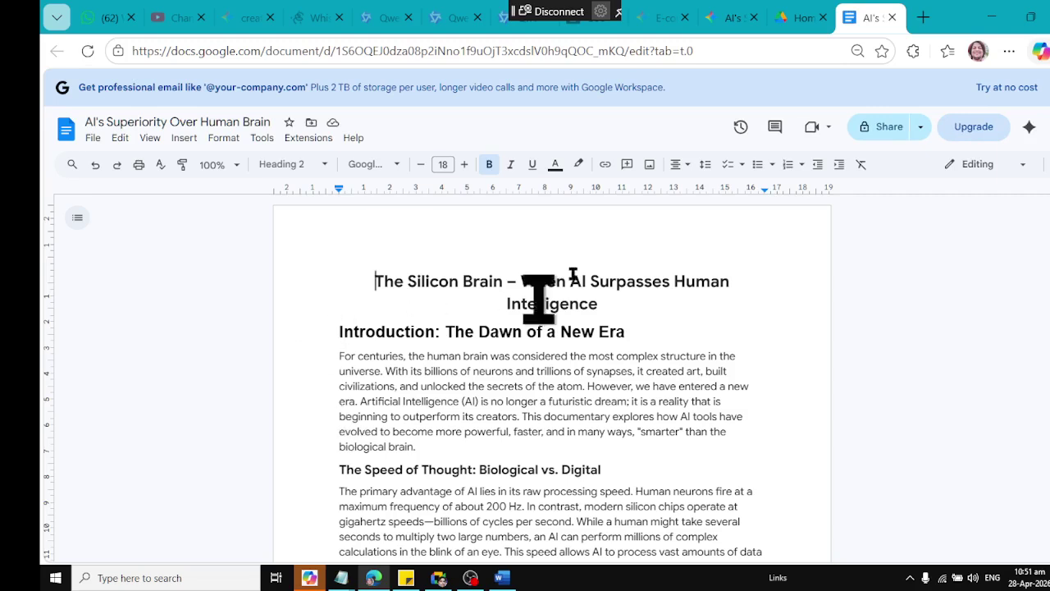
{"action": "left_click", "coordinate": [892, 17]}
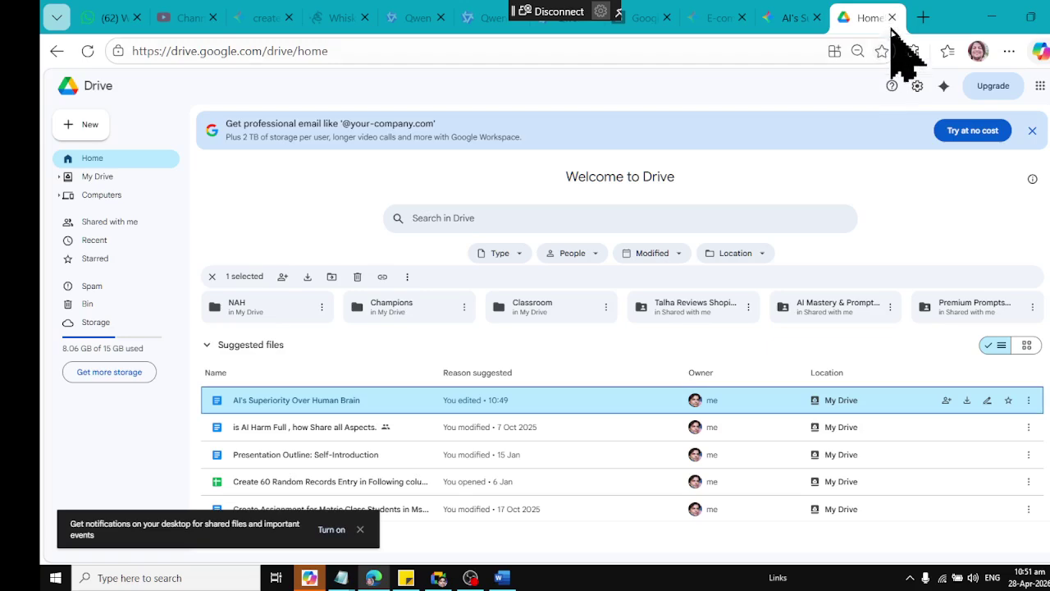
{"action": "left_click", "coordinate": [892, 18]}
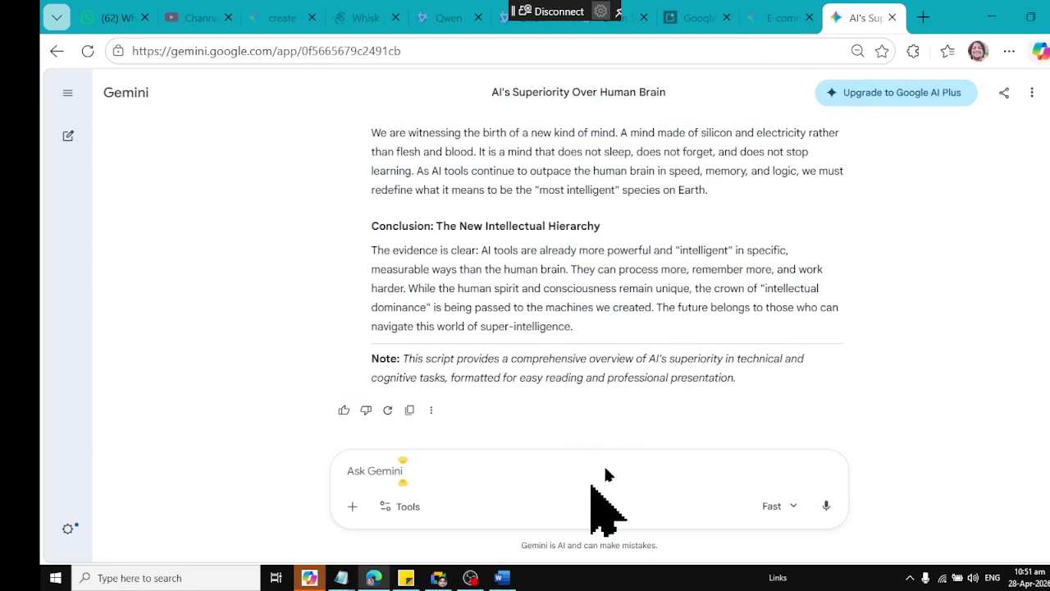
Switch to GEMINI_TASKs.docx in Word and read the paragraph that defines Mega-prompting
{"action": "left_click", "coordinate": [502, 577]}
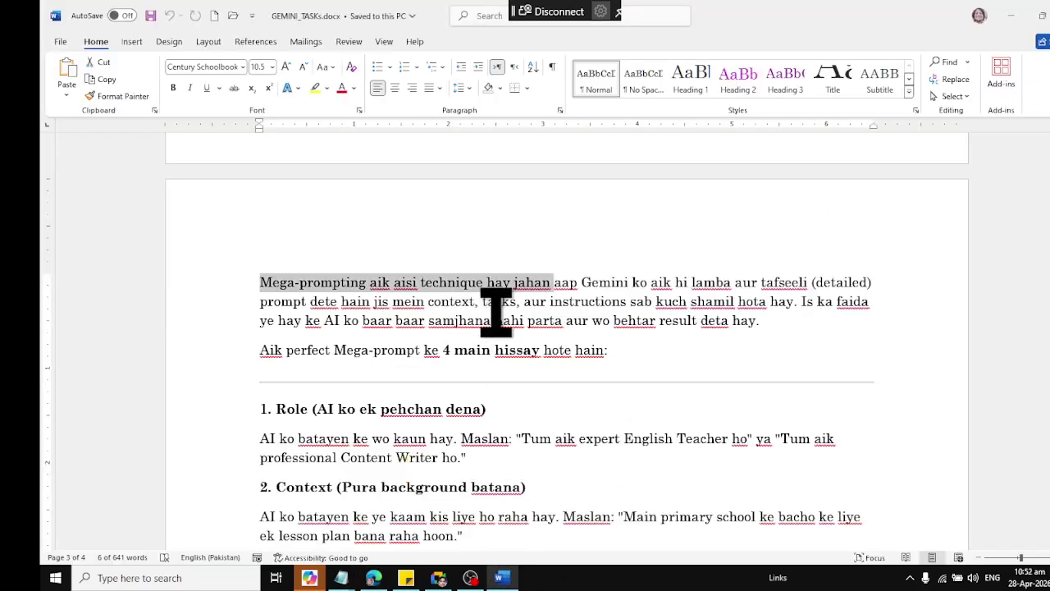
{"action": "scroll", "coordinate": [496, 310], "scroll_direction": "down", "scroll_amount": 3}
{"action": "left_click", "coordinate": [300, 218]}
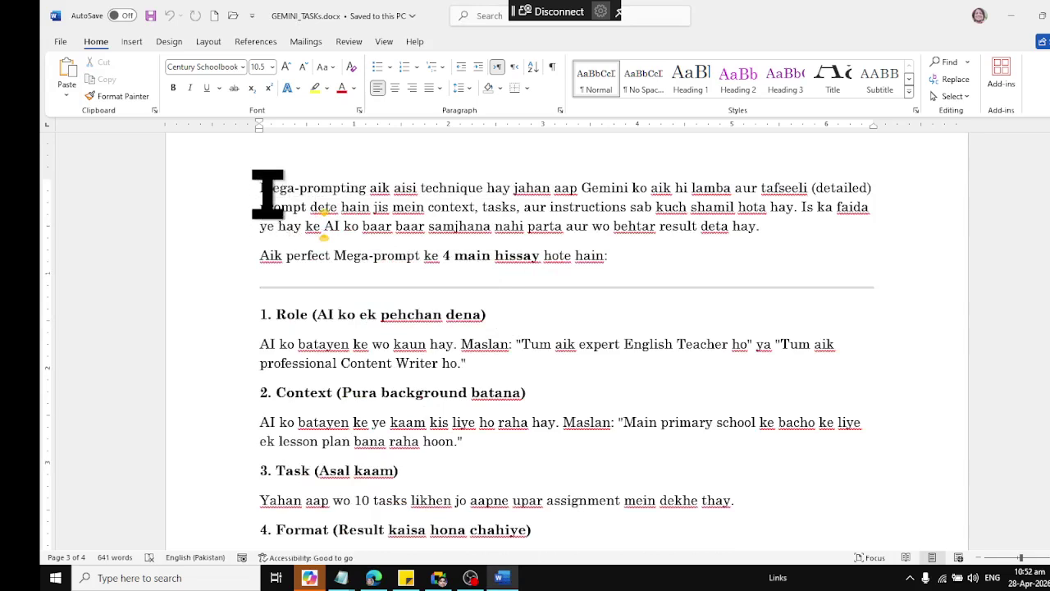
{"action": "left_click_drag", "start_coordinate": [260, 190], "coordinate": [884, 213]}
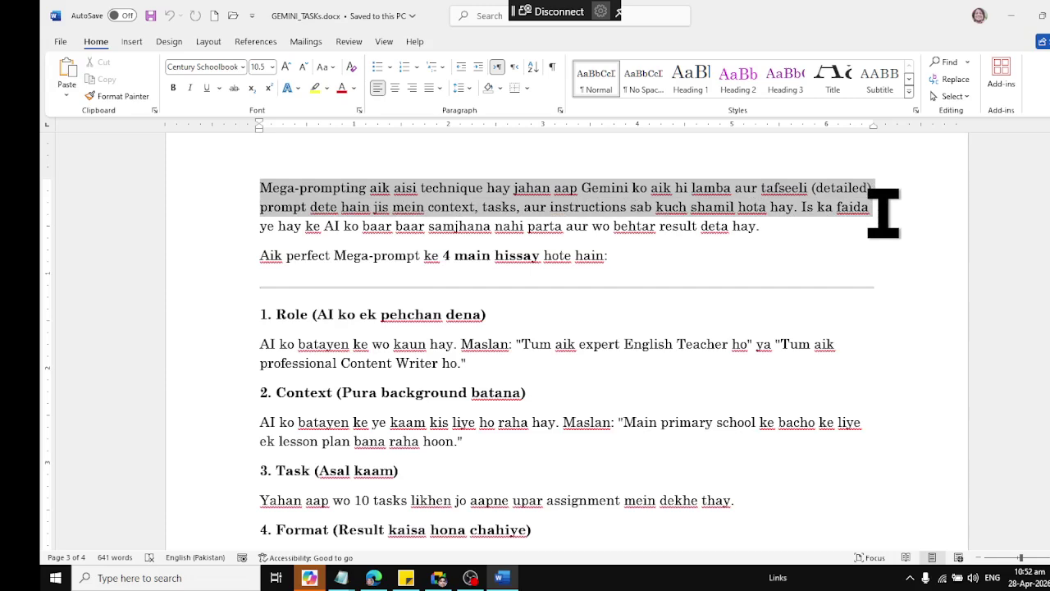
{"action": "left_click_drag", "start_coordinate": [884, 212], "coordinate": [876, 223]}
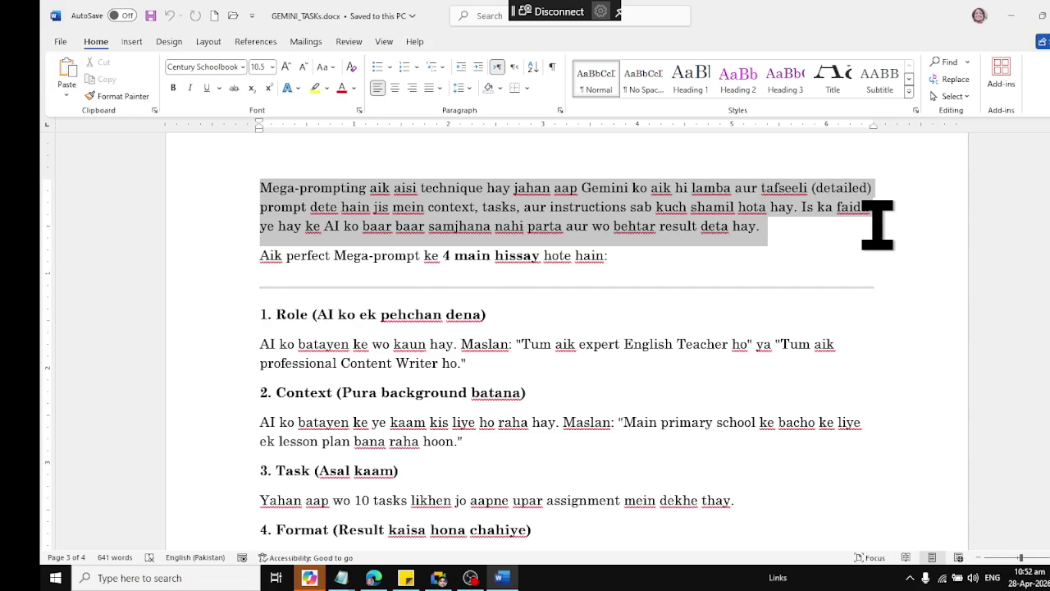
{"action": "left_click", "coordinate": [730, 225]}
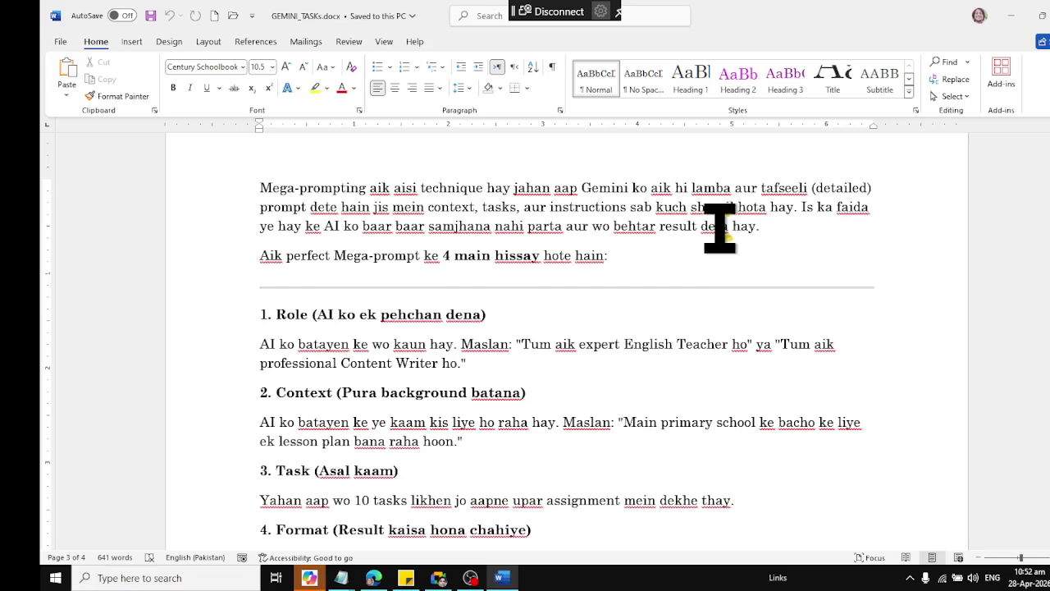
Go back to the Task List and review tasks 1 to 4, from Summarization to Vocabulary Extraction
{"action": "scroll", "coordinate": [570, 392], "scroll_direction": "up", "scroll_amount": 6}
{"action": "scroll", "coordinate": [574, 345], "scroll_direction": "up", "scroll_amount": 10}
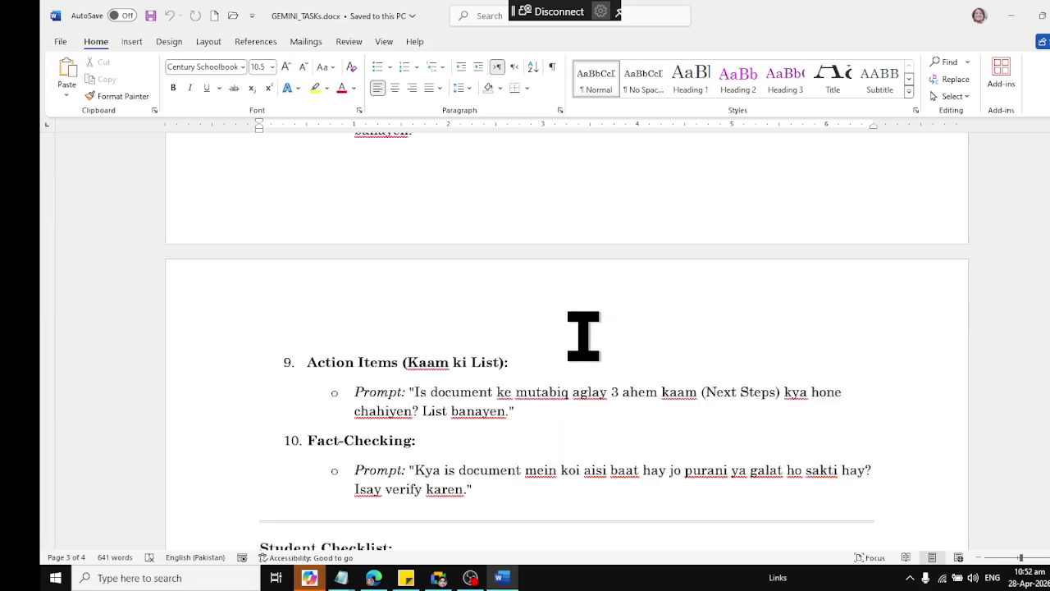
{"action": "scroll", "coordinate": [624, 320], "scroll_direction": "down", "scroll_amount": 3}
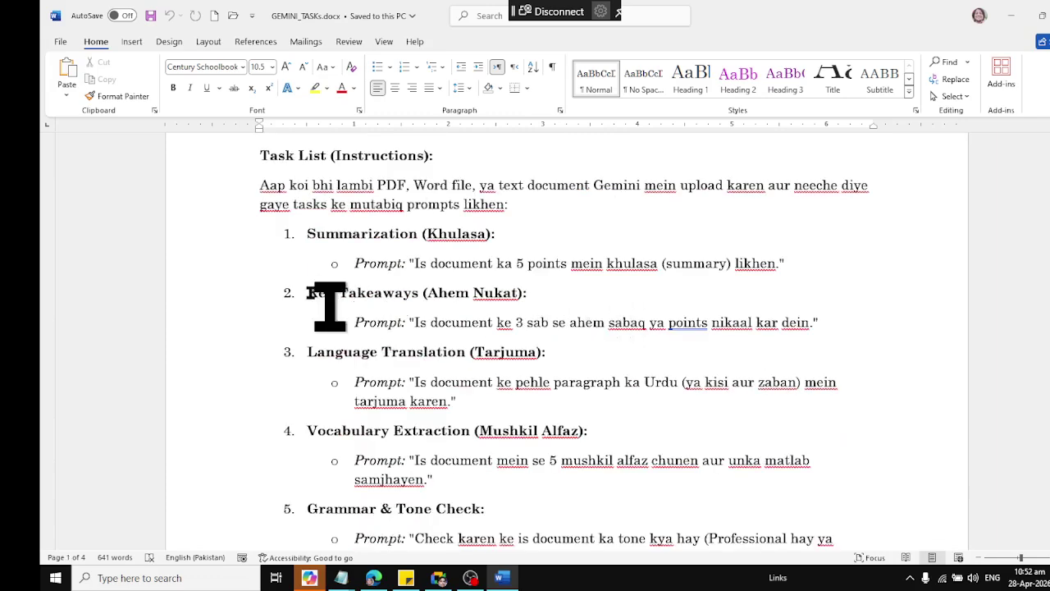
{"action": "left_click_drag", "start_coordinate": [292, 206], "coordinate": [522, 237]}
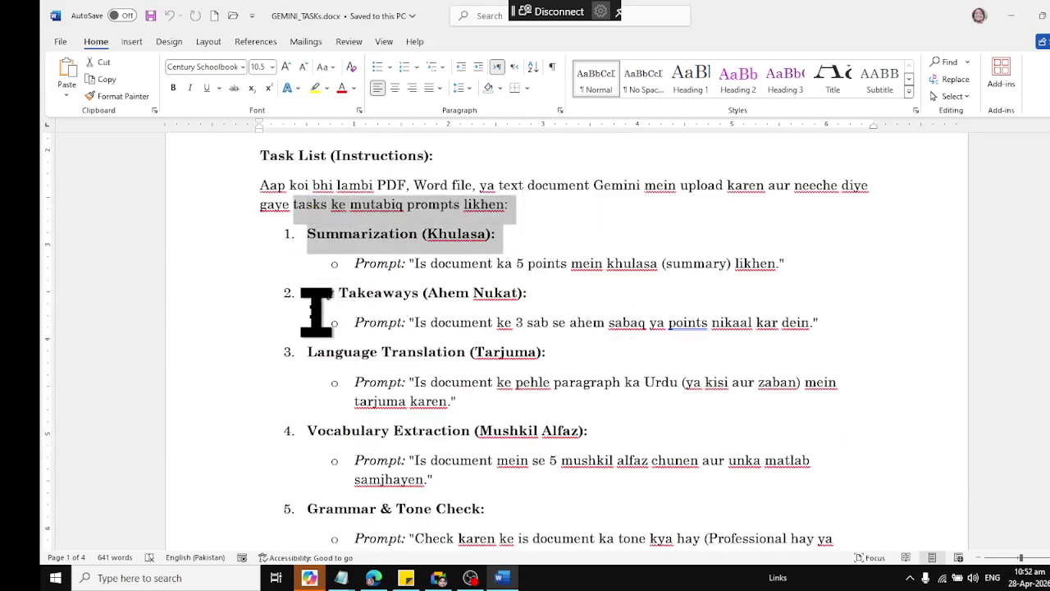
{"action": "left_click_drag", "start_coordinate": [277, 293], "coordinate": [533, 293]}
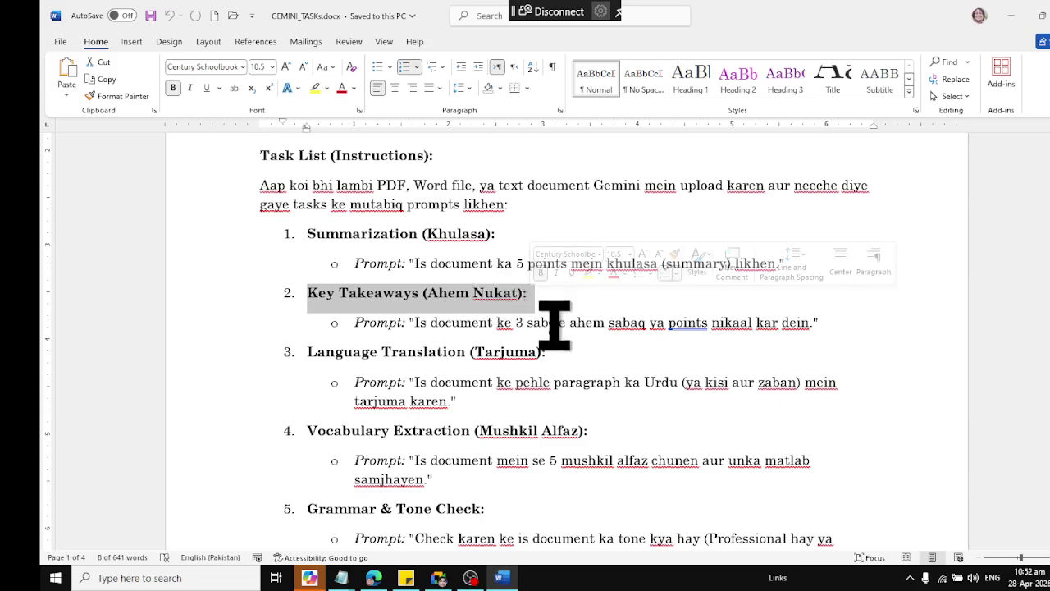
{"action": "left_click_drag", "start_coordinate": [316, 355], "coordinate": [532, 354]}
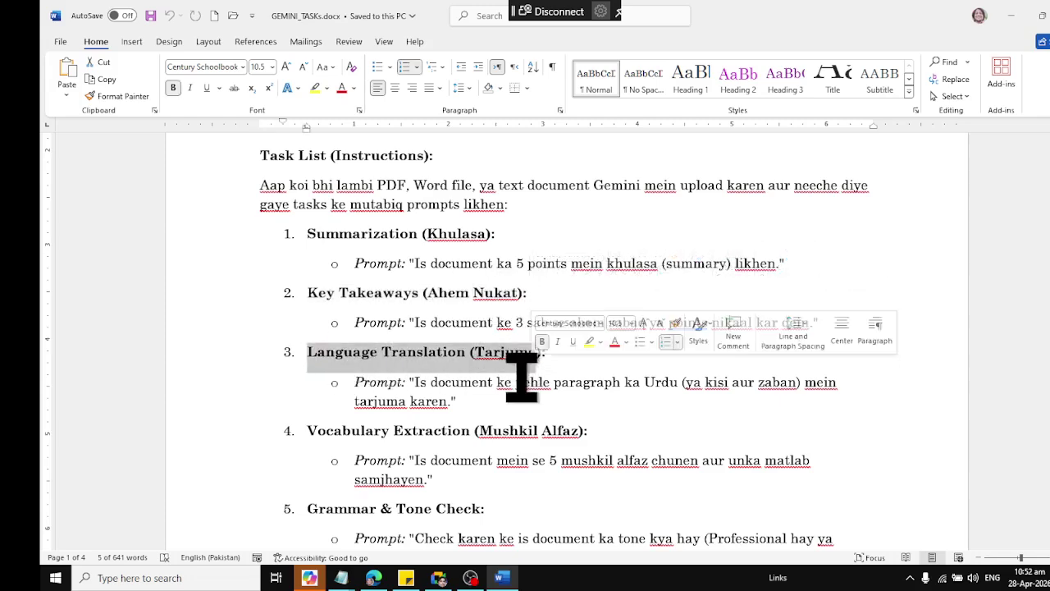
{"action": "scroll", "coordinate": [520, 375], "scroll_direction": "down", "scroll_amount": 2}
{"action": "left_click_drag", "start_coordinate": [310, 336], "coordinate": [607, 336]}
{"action": "scroll", "coordinate": [533, 353], "scroll_direction": "down", "scroll_amount": 2}
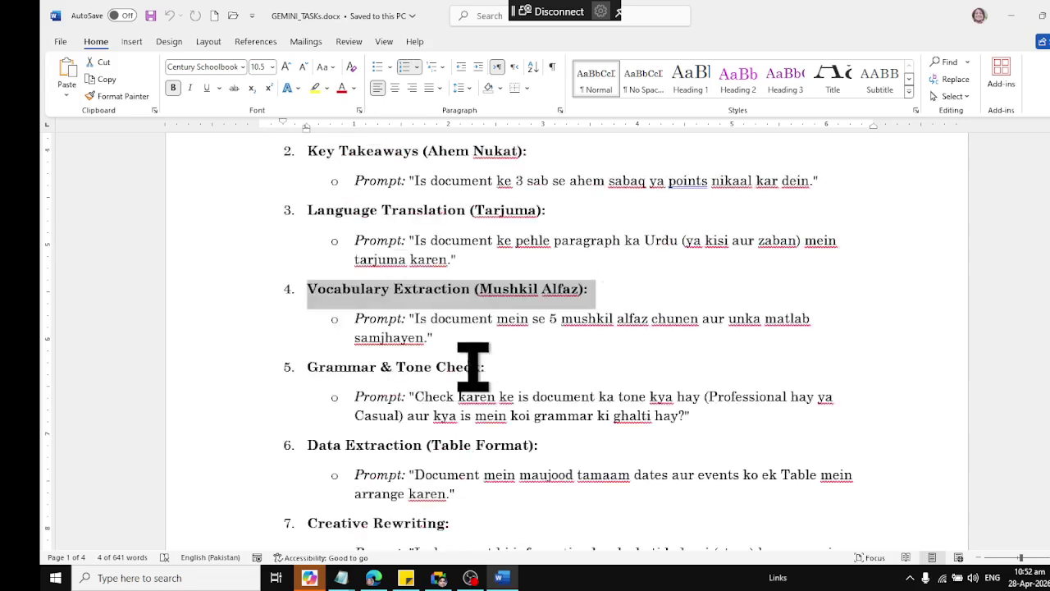
Review tasks 5 to 10 of the Task List, from Grammar & Tone Check to Fact-Checking
{"action": "left_click_drag", "start_coordinate": [345, 318], "coordinate": [509, 320]}
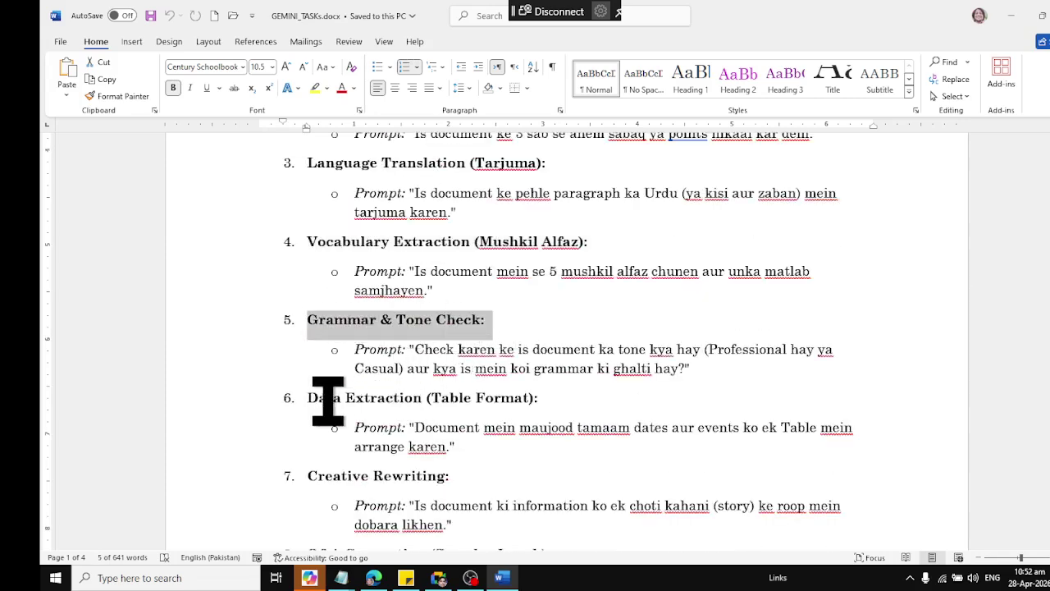
{"action": "left_click_drag", "start_coordinate": [312, 398], "coordinate": [544, 398]}
{"action": "scroll", "coordinate": [524, 385], "scroll_direction": "down", "scroll_amount": 2}
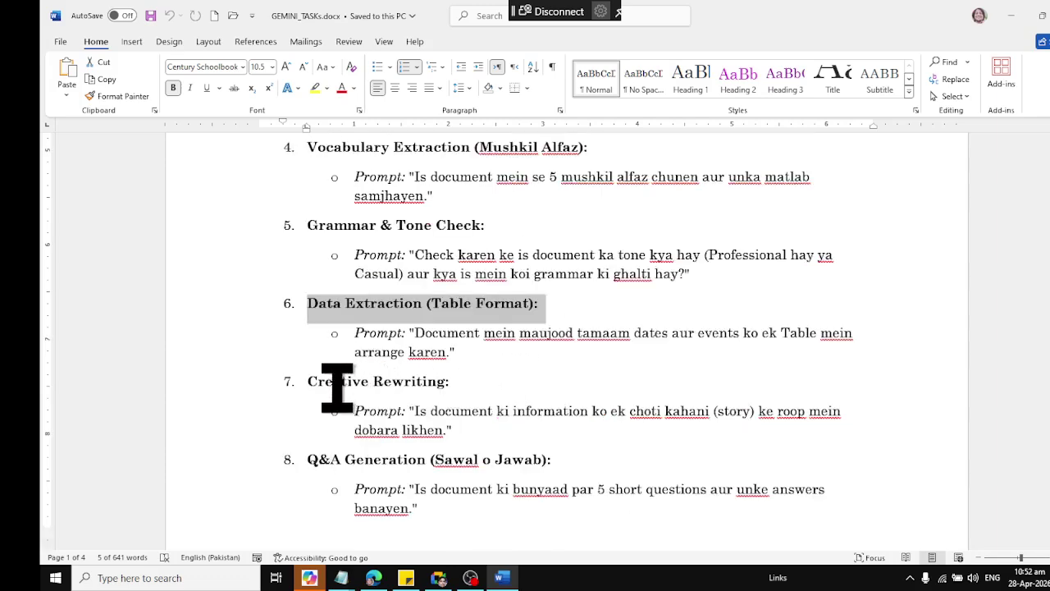
{"action": "left_click_drag", "start_coordinate": [310, 382], "coordinate": [469, 371]}
{"action": "scroll", "coordinate": [468, 378], "scroll_direction": "down", "scroll_amount": 2}
{"action": "left_click_drag", "start_coordinate": [331, 365], "coordinate": [558, 361]}
{"action": "scroll", "coordinate": [543, 365], "scroll_direction": "down", "scroll_amount": 3}
{"action": "scroll", "coordinate": [543, 365], "scroll_direction": "down", "scroll_amount": 3}
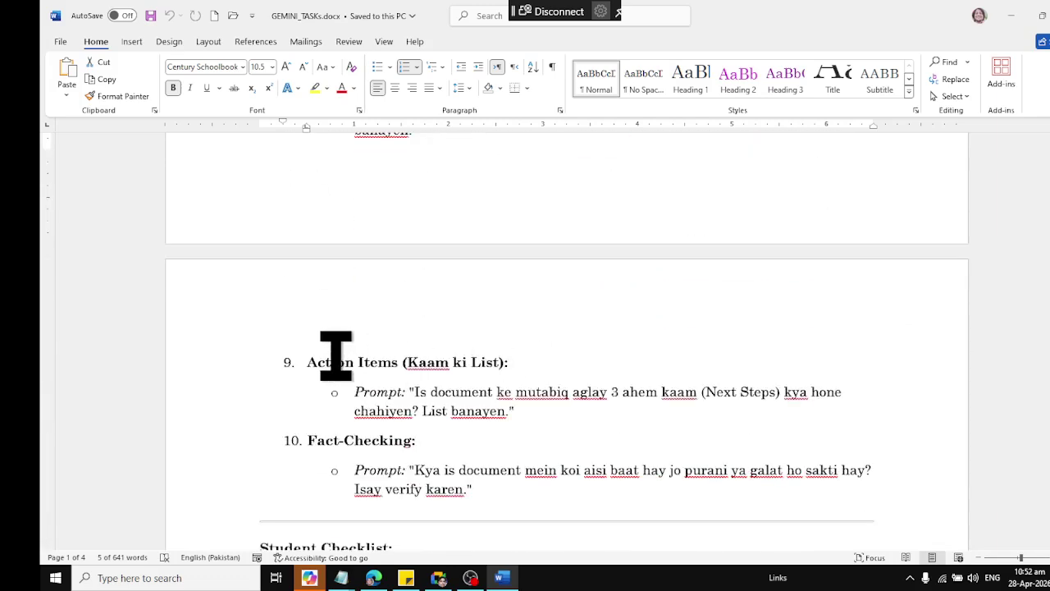
{"action": "left_click_drag", "start_coordinate": [336, 365], "coordinate": [501, 366]}
{"action": "scroll", "coordinate": [492, 369], "scroll_direction": "down", "scroll_amount": 2}
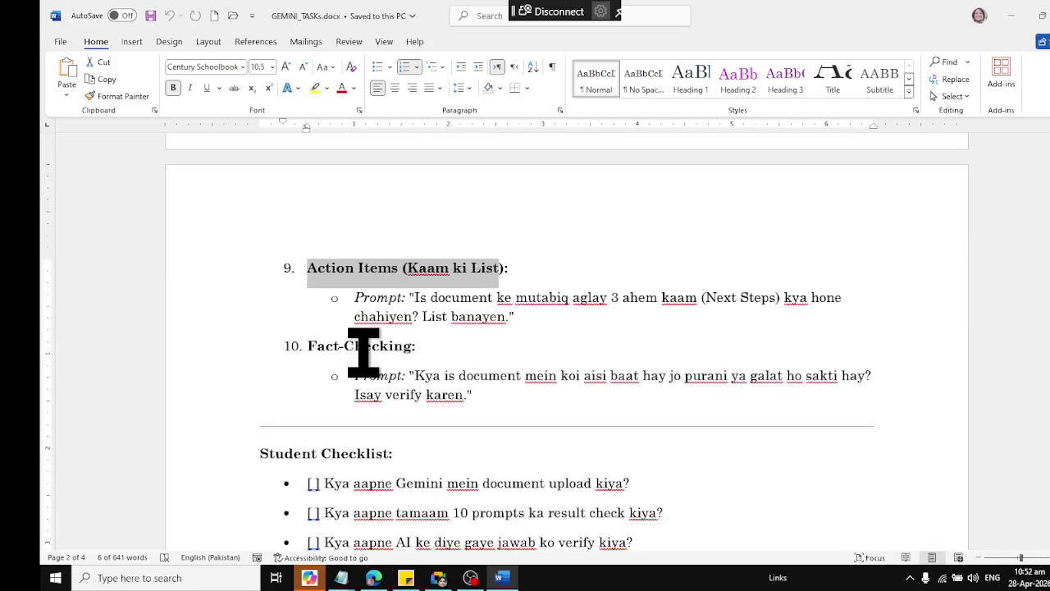
{"action": "left_click_drag", "start_coordinate": [312, 345], "coordinate": [429, 348]}
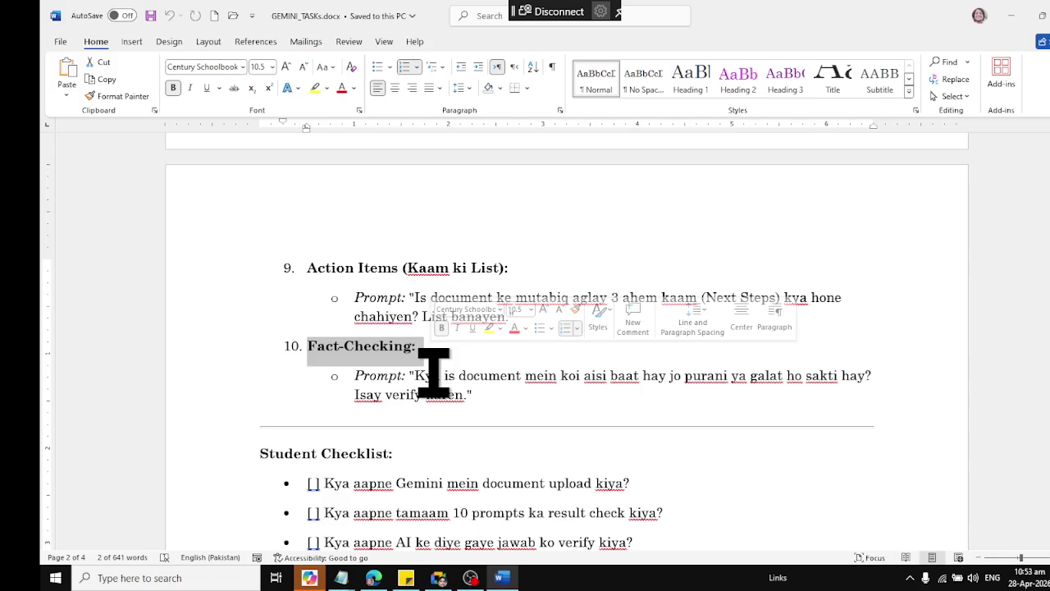
Return to the Mega-prompt section and examine the Role part, including its heading and example text
{"action": "scroll", "coordinate": [492, 328], "scroll_direction": "down", "scroll_amount": 15}
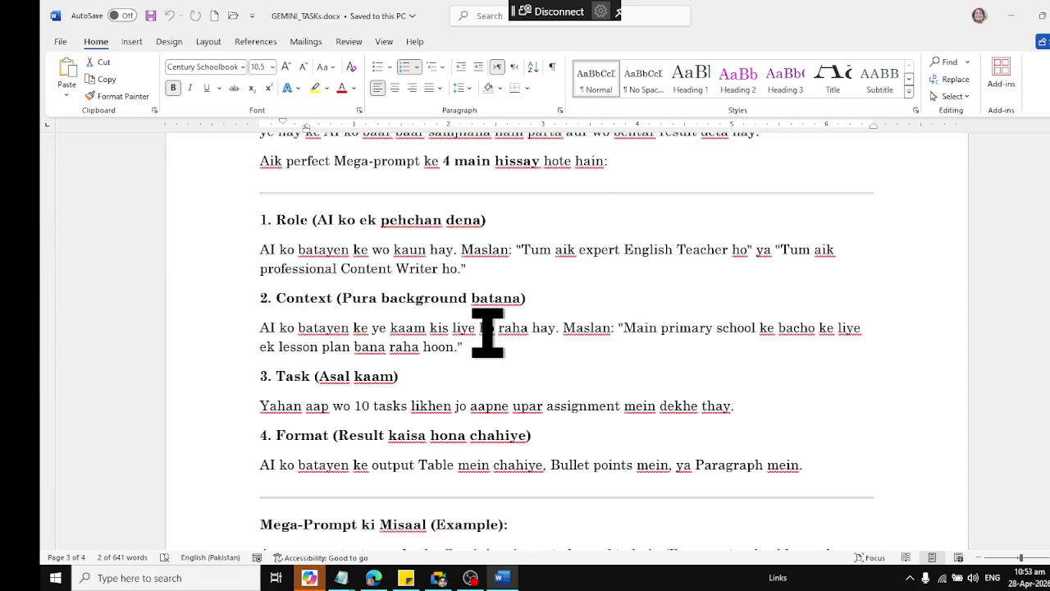
{"action": "scroll", "coordinate": [487, 332], "scroll_direction": "up", "scroll_amount": 2}
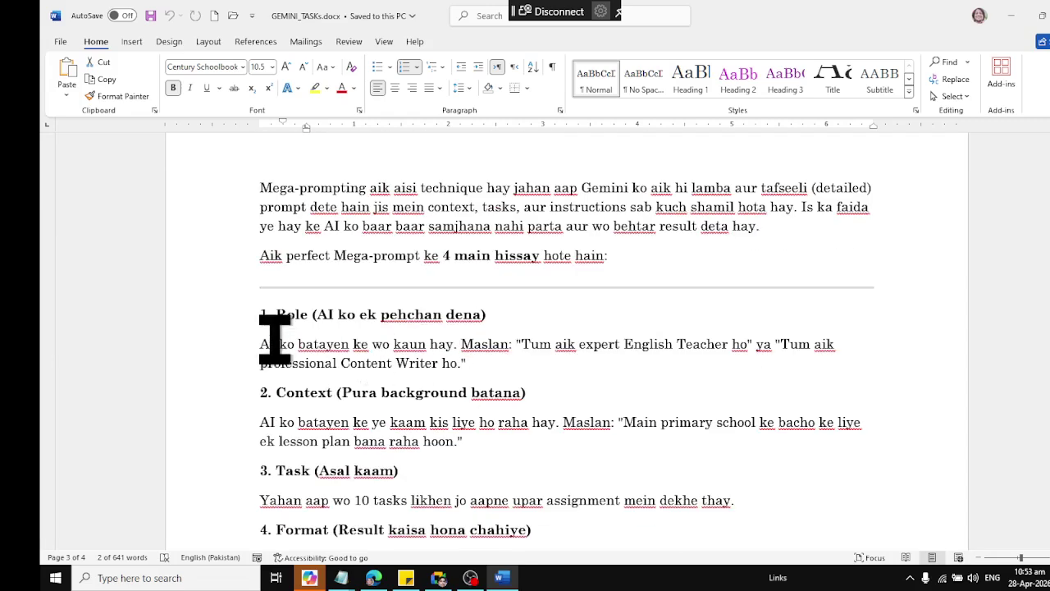
{"action": "left_click_drag", "start_coordinate": [279, 312], "coordinate": [500, 314]}
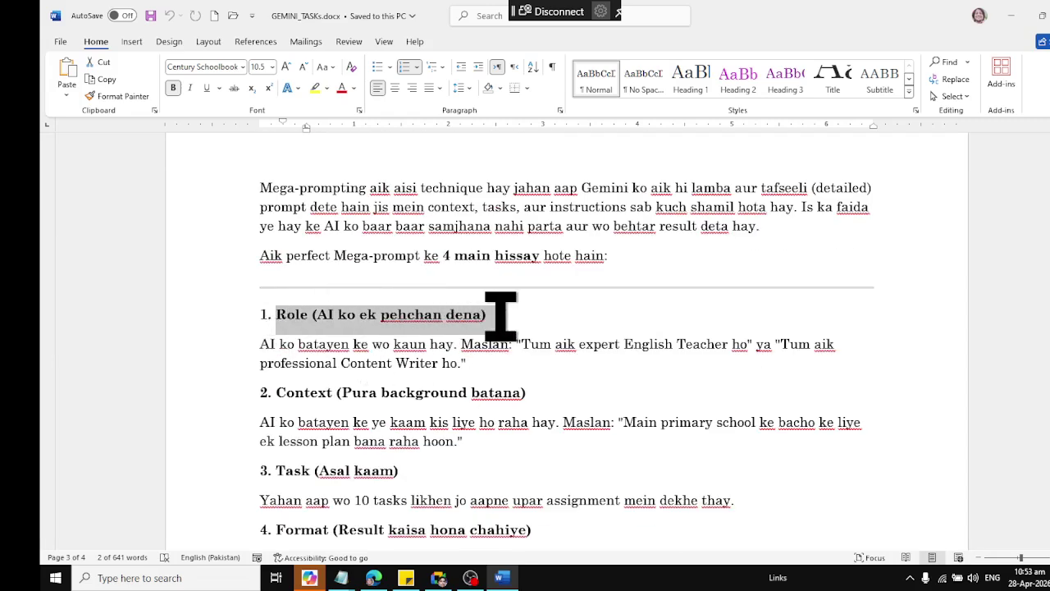
{"action": "scroll", "coordinate": [497, 384], "scroll_direction": "down", "scroll_amount": 2}
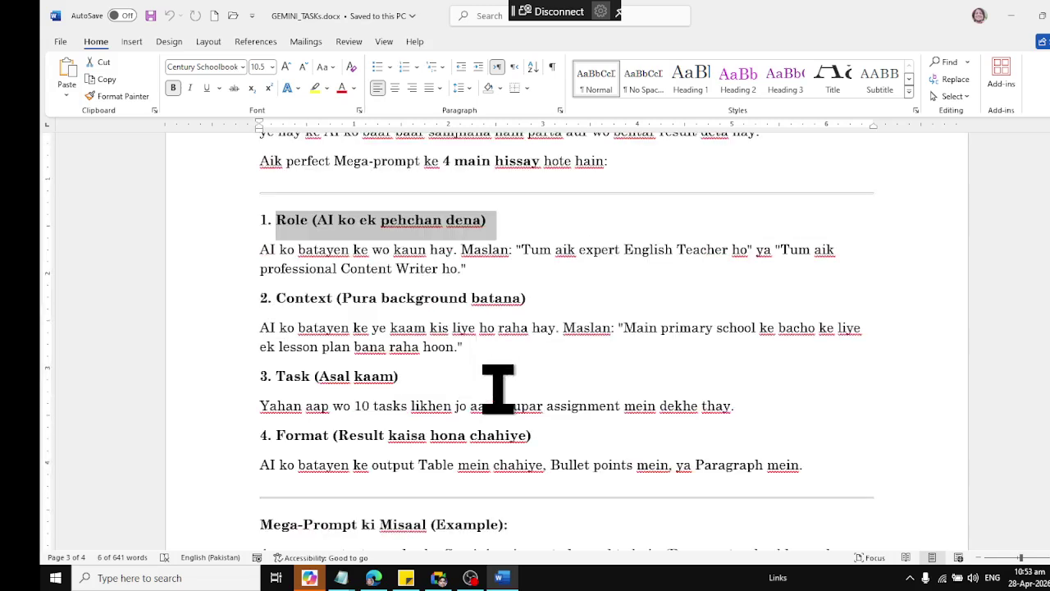
{"action": "left_click", "coordinate": [259, 251]}
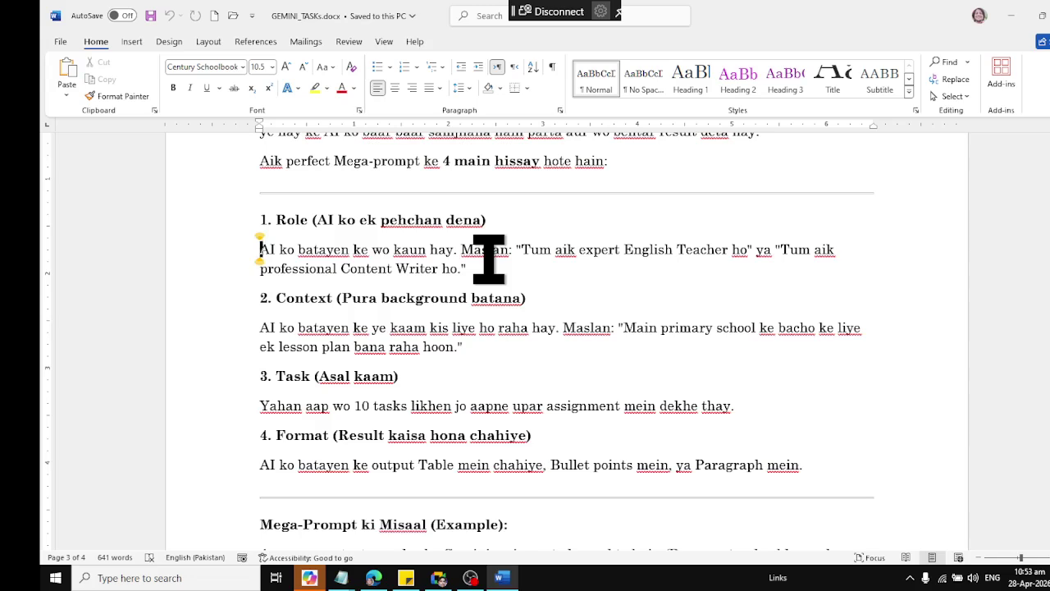
{"action": "left_click", "coordinate": [324, 271]}
{"action": "left_click_drag", "start_coordinate": [261, 247], "coordinate": [821, 274]}
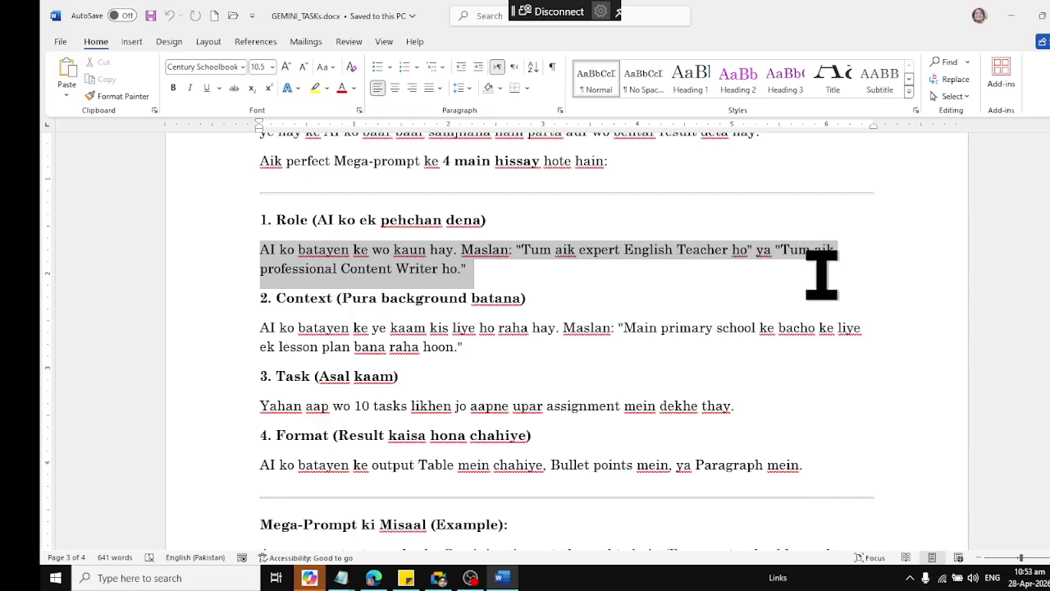
{"action": "left_click", "coordinate": [482, 271]}
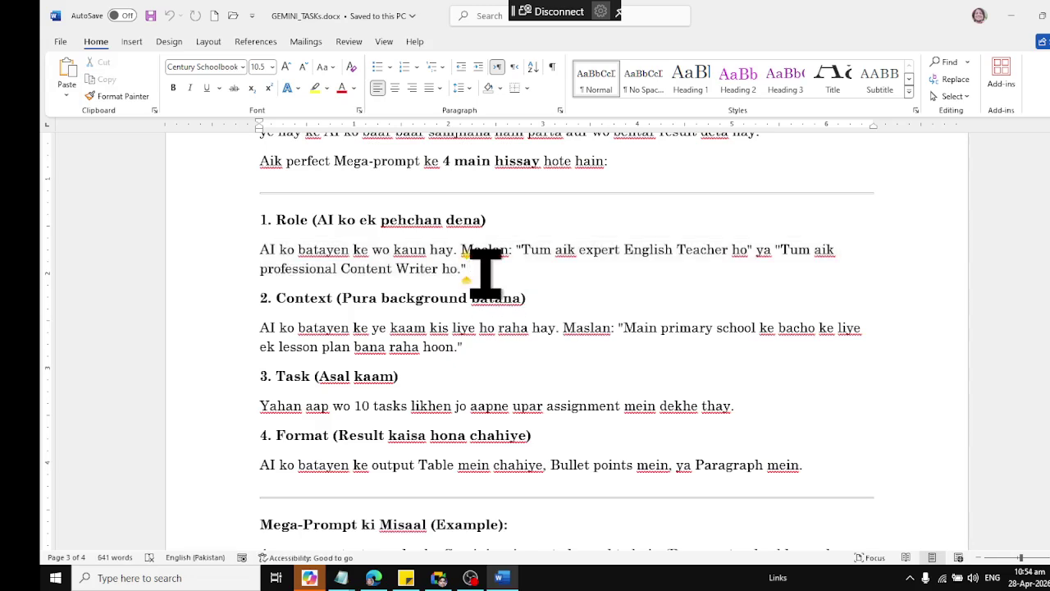
Examine the Context part of the mega-prompt section, including its heading and the primary school lesson plan example
{"action": "left_click_drag", "start_coordinate": [270, 296], "coordinate": [541, 308]}
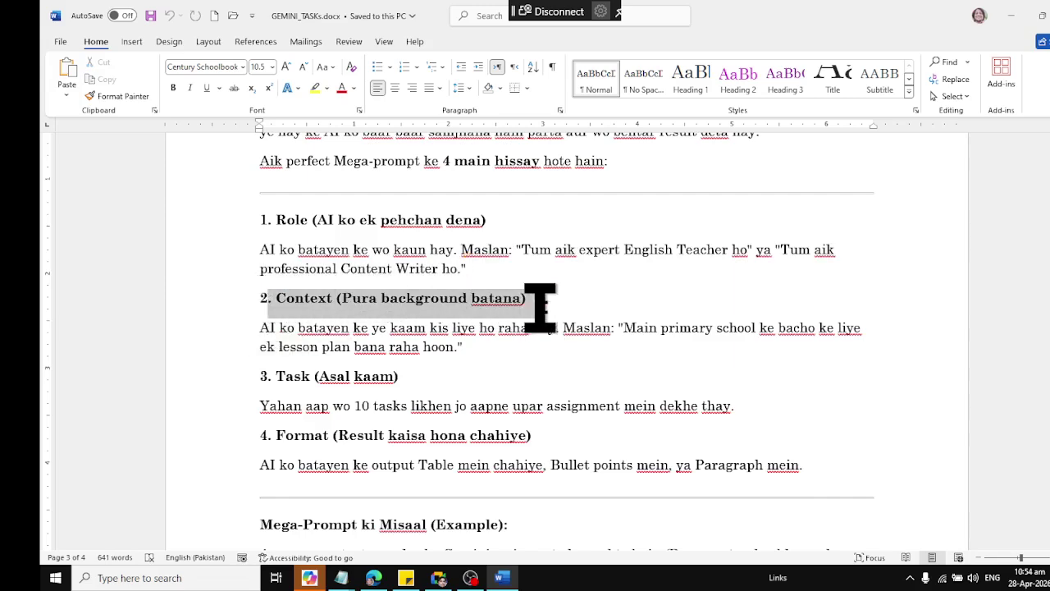
{"action": "left_click", "coordinate": [286, 333]}
{"action": "left_click", "coordinate": [261, 329]}
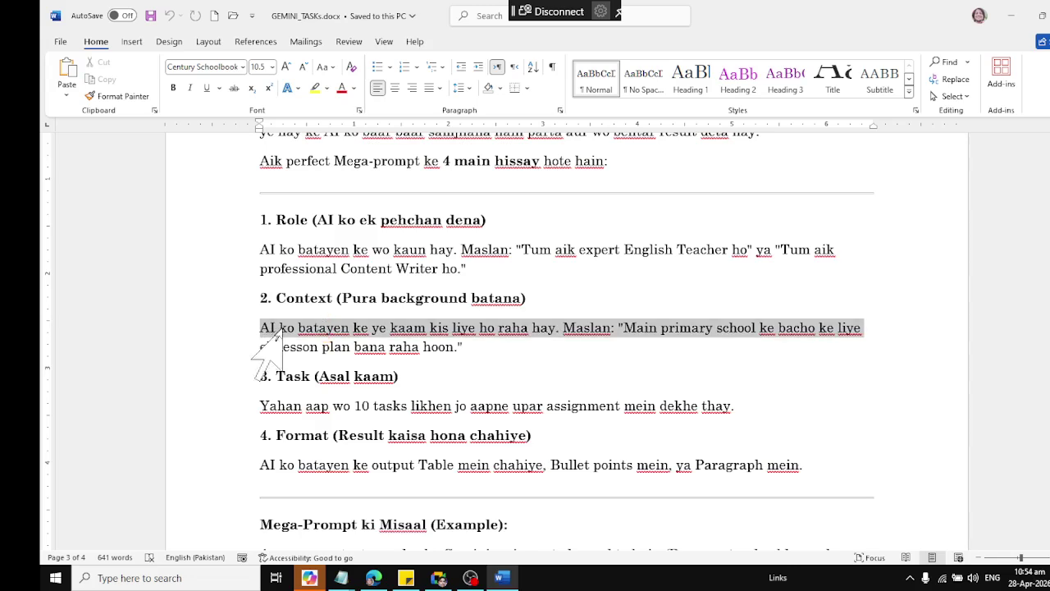
{"action": "left_click_drag", "start_coordinate": [389, 328], "coordinate": [869, 346]}
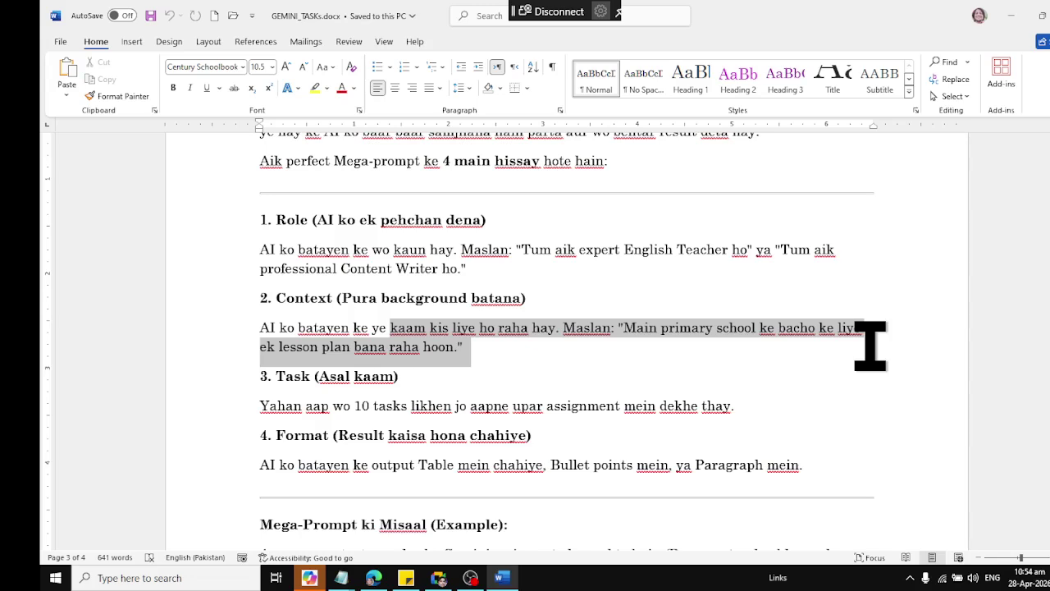
{"action": "left_click_drag", "start_coordinate": [870, 346], "coordinate": [870, 345]}
{"action": "left_click", "coordinate": [504, 356]}
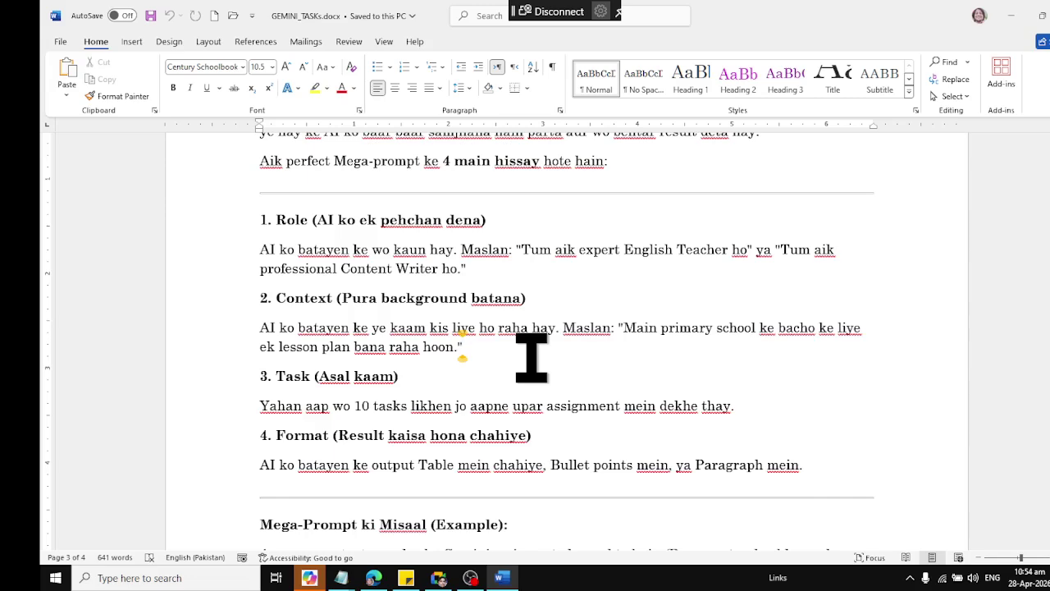
Examine the Format part, covering its heading and the Table, Bullet points and Paragraph output options
{"action": "scroll", "coordinate": [532, 357], "scroll_direction": "down", "scroll_amount": 3}
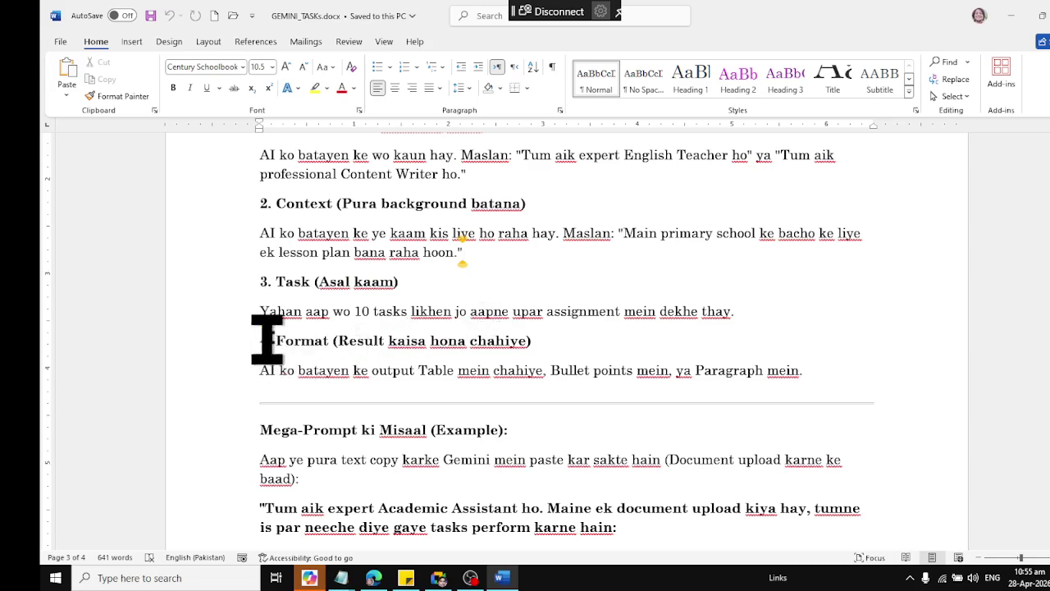
{"action": "left_click_drag", "start_coordinate": [265, 342], "coordinate": [561, 340]}
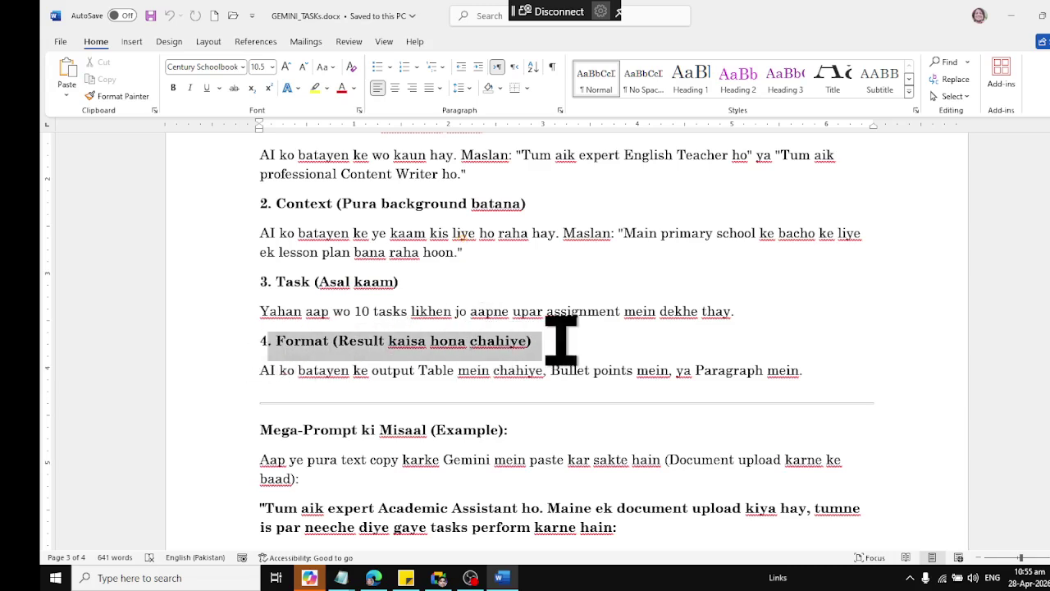
{"action": "left_click", "coordinate": [375, 345]}
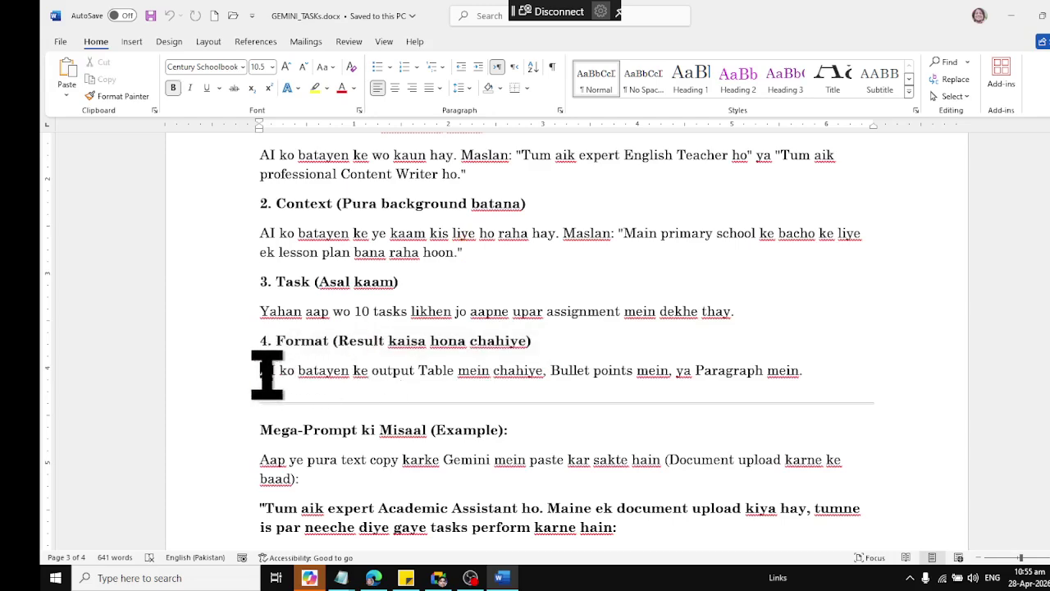
{"action": "left_click_drag", "start_coordinate": [263, 375], "coordinate": [823, 370]}
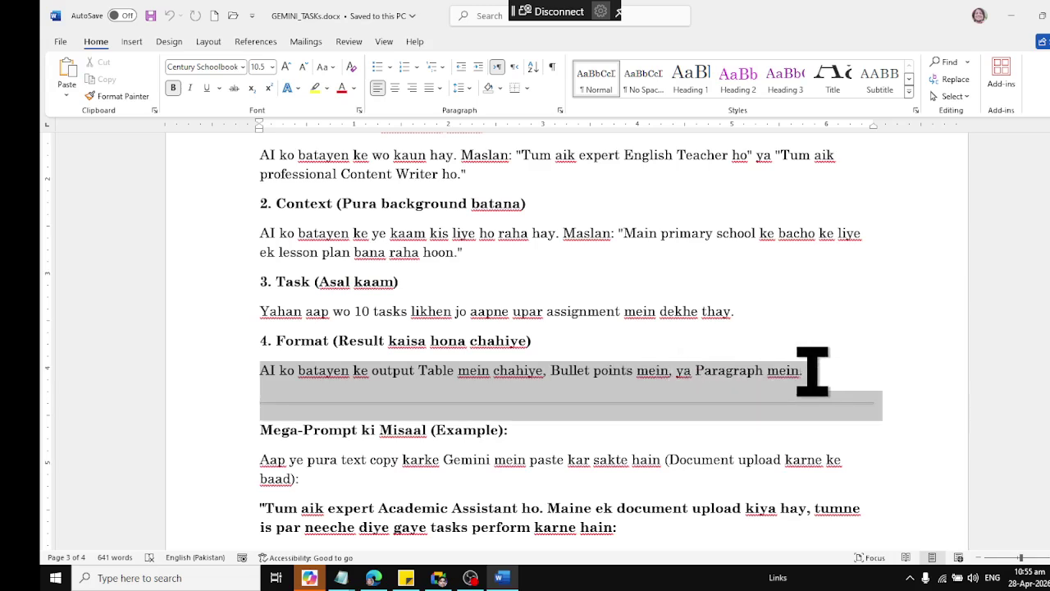
{"action": "left_click", "coordinate": [801, 392]}
{"action": "left_click_drag", "start_coordinate": [677, 372], "coordinate": [802, 374]}
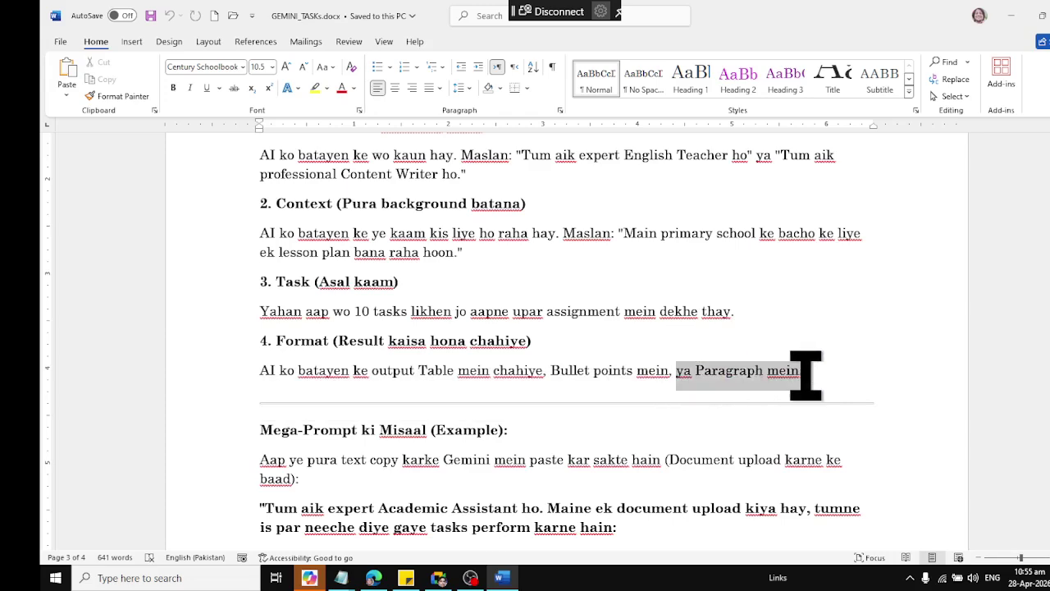
{"action": "left_click_drag", "start_coordinate": [544, 370], "coordinate": [636, 370]}
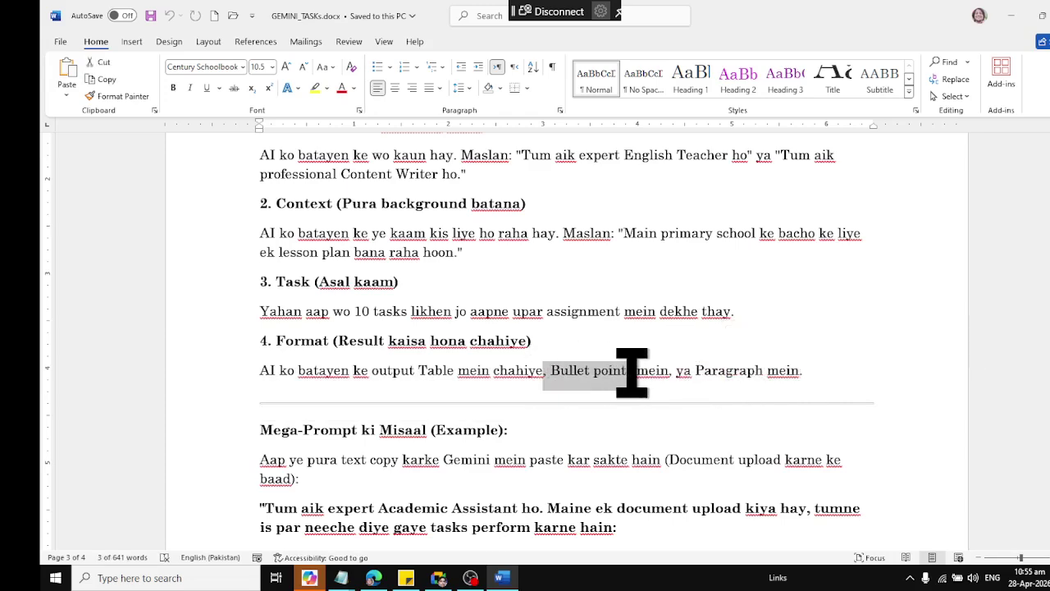
{"action": "left_click_drag", "start_coordinate": [261, 370], "coordinate": [552, 370]}
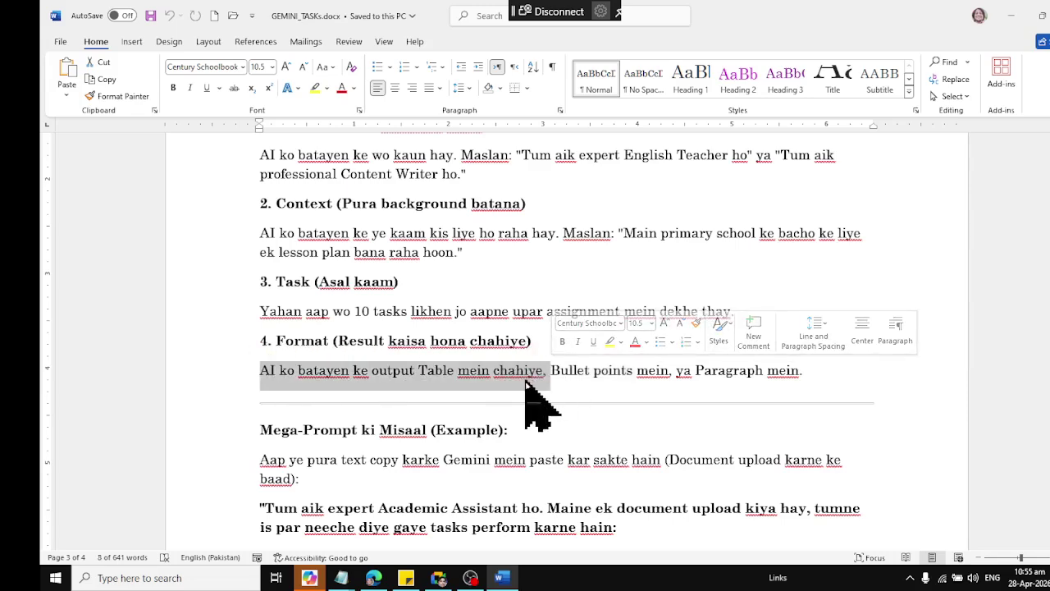
Review the Mega-Prompt example from its heading and Academic Assistant role through the four tasks to the Output Format paragraph
{"action": "scroll", "coordinate": [377, 394], "scroll_direction": "down", "scroll_amount": 3}
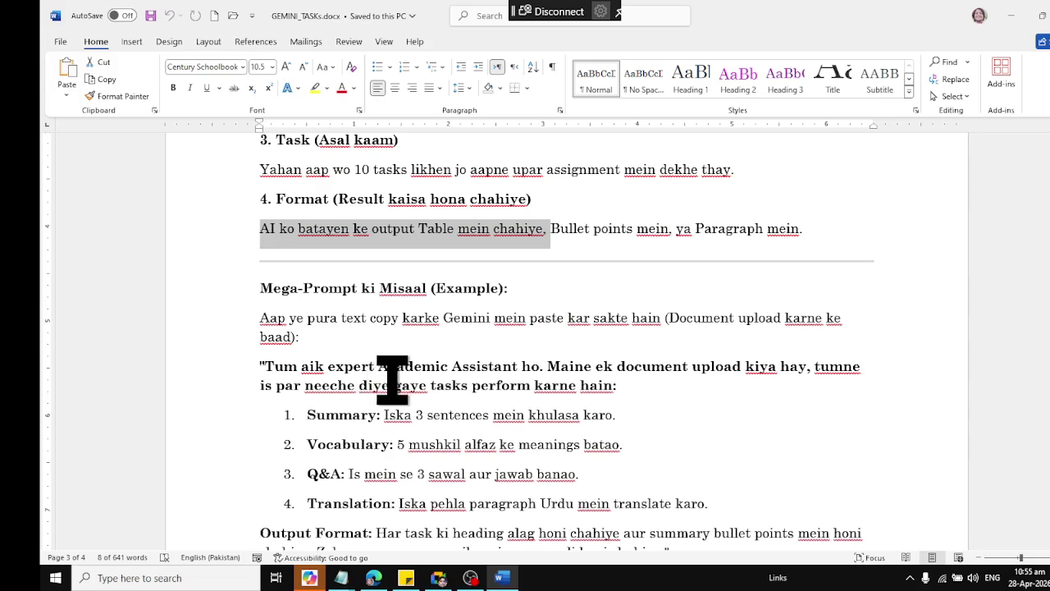
{"action": "left_click_drag", "start_coordinate": [260, 290], "coordinate": [515, 295]}
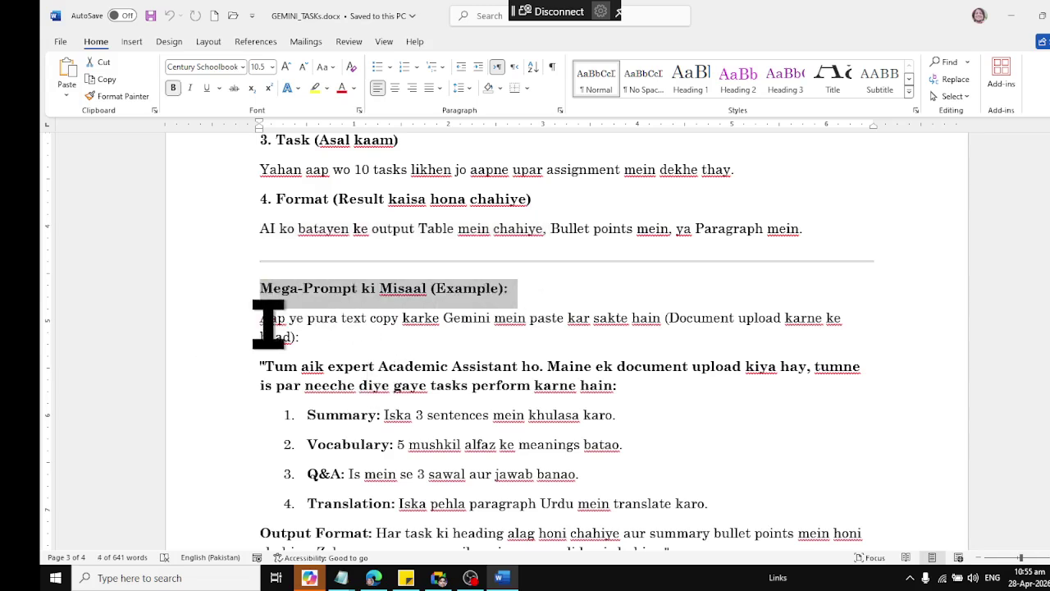
{"action": "left_click_drag", "start_coordinate": [264, 320], "coordinate": [860, 340]}
{"action": "scroll", "coordinate": [494, 408], "scroll_direction": "down", "scroll_amount": 1}
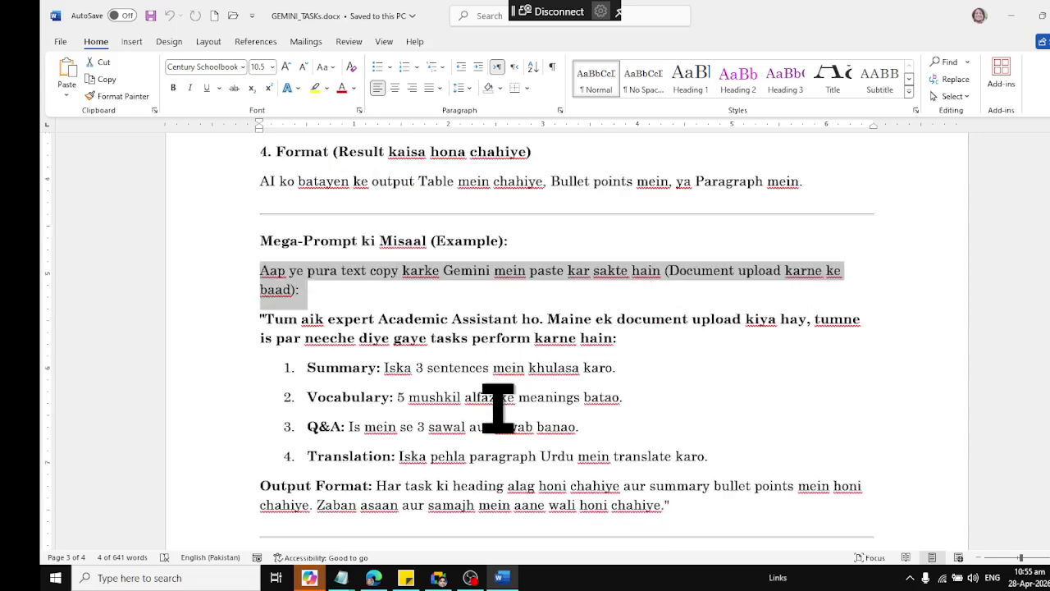
{"action": "left_click_drag", "start_coordinate": [291, 320], "coordinate": [621, 343]}
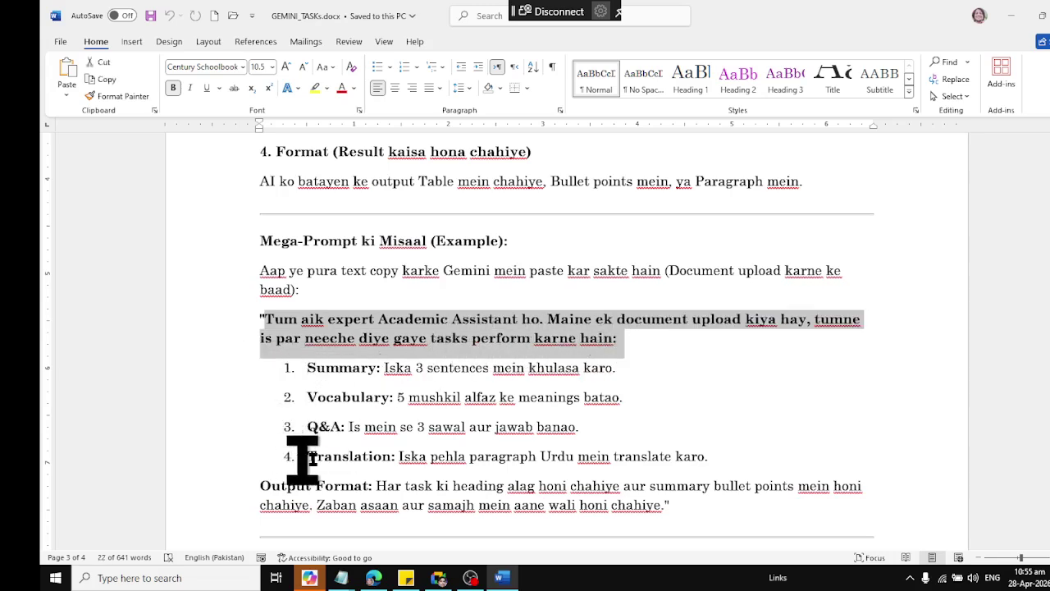
{"action": "scroll", "coordinate": [411, 459], "scroll_direction": "down", "scroll_amount": 1}
{"action": "left_click_drag", "start_coordinate": [279, 438], "coordinate": [686, 463]}
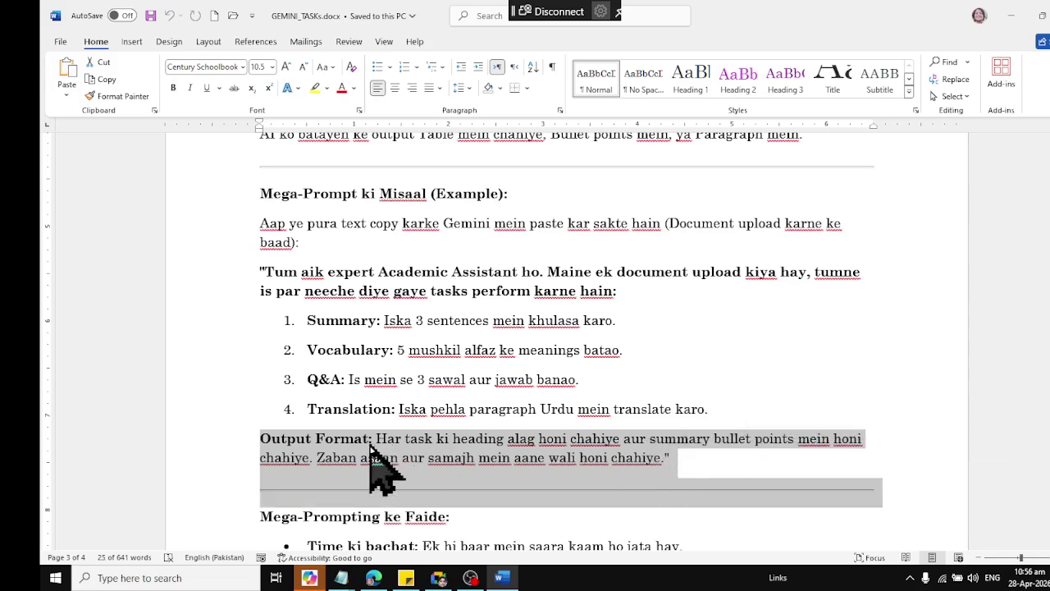
Review the benefits of Mega-Prompting, from Time ki bachat and Consistency to Professional Results, and return to the example prompt
{"action": "scroll", "coordinate": [369, 447], "scroll_direction": "down", "scroll_amount": 5}
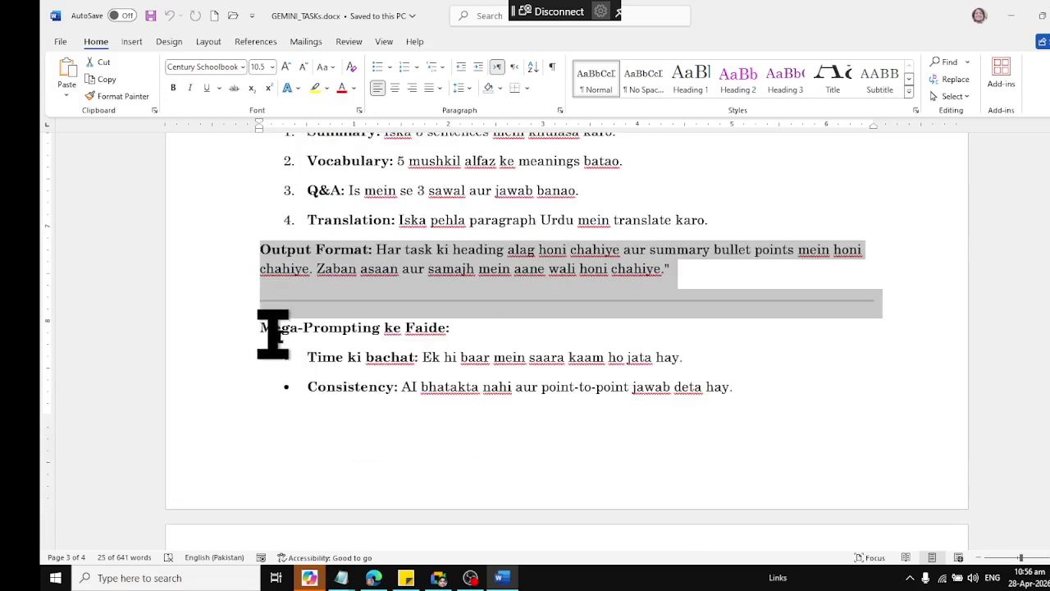
{"action": "left_click_drag", "start_coordinate": [308, 358], "coordinate": [703, 354]}
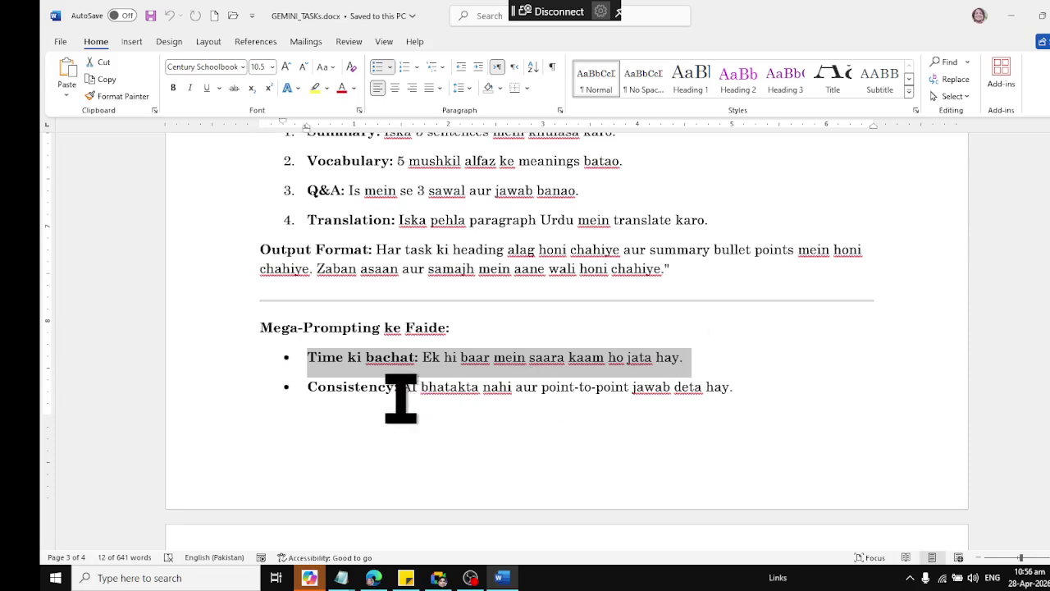
{"action": "left_click_drag", "start_coordinate": [401, 392], "coordinate": [749, 394]}
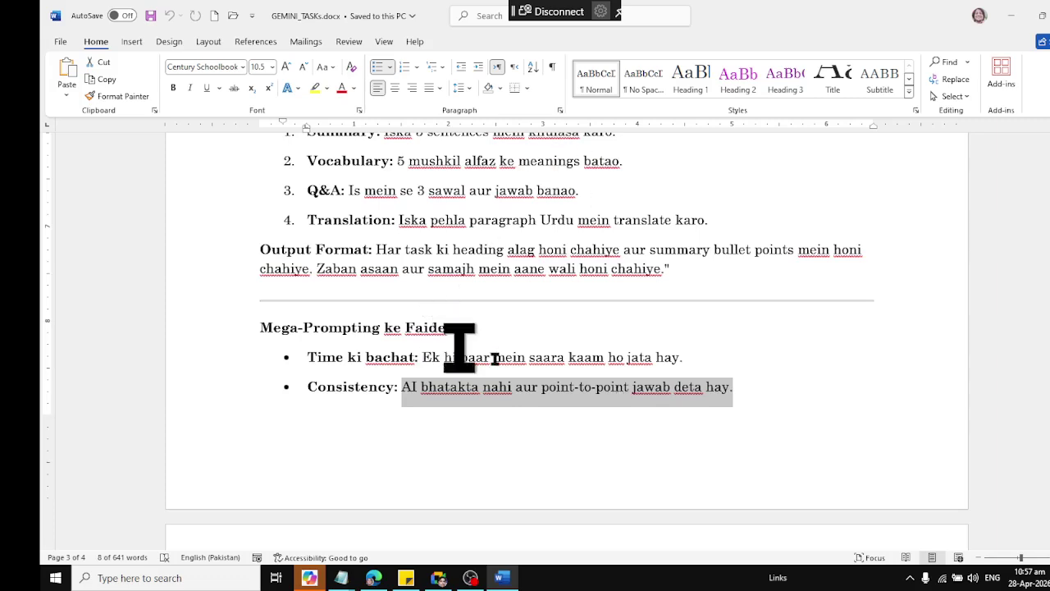
{"action": "scroll", "coordinate": [556, 382], "scroll_direction": "down", "scroll_amount": 5}
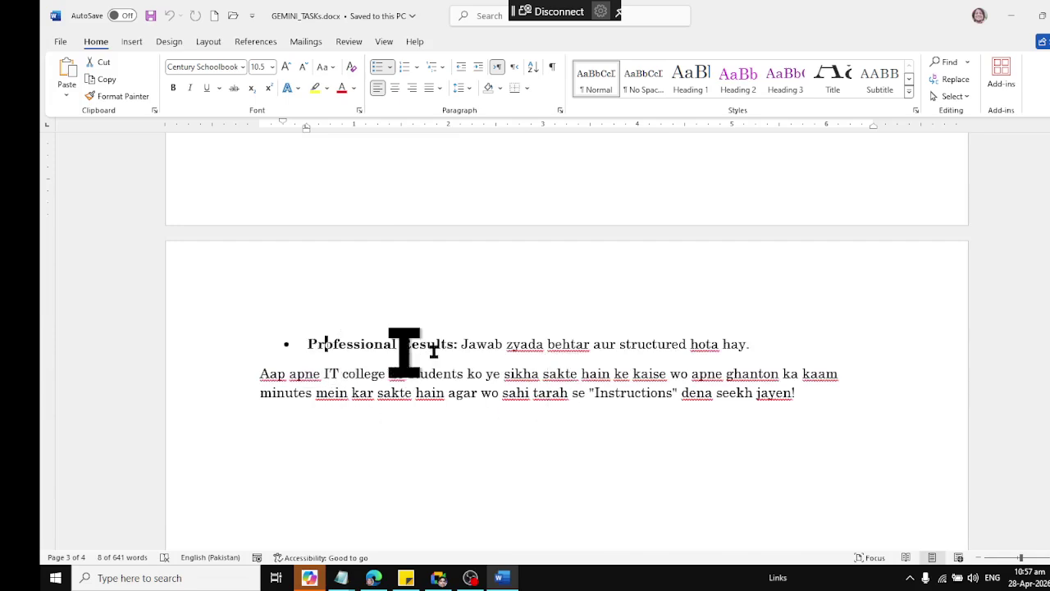
{"action": "left_click_drag", "start_coordinate": [401, 344], "coordinate": [780, 420]}
{"action": "scroll", "coordinate": [557, 389], "scroll_direction": "up", "scroll_amount": 6}
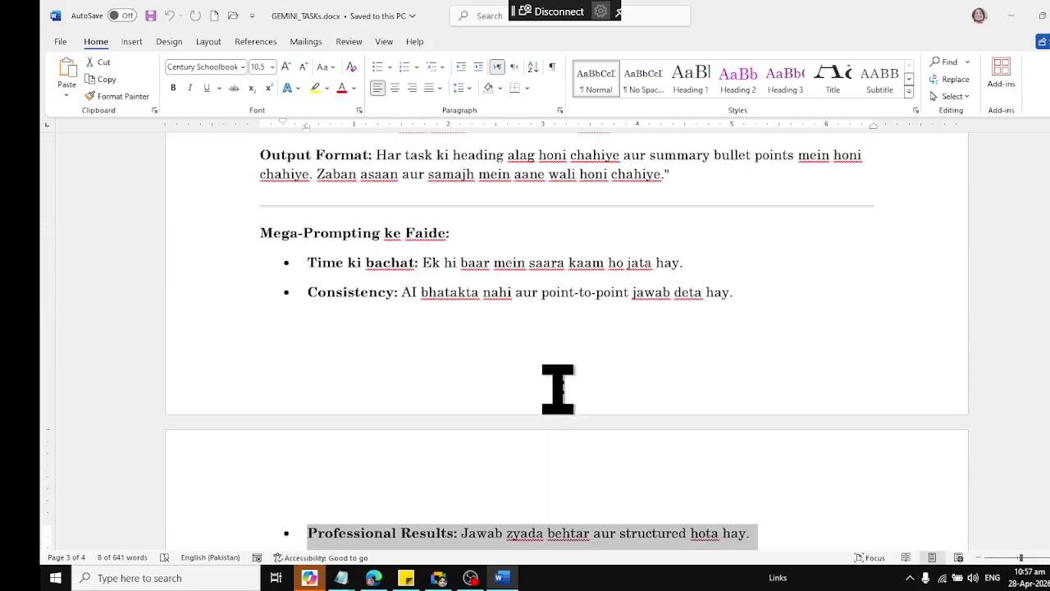
{"action": "left_click", "coordinate": [568, 379]}
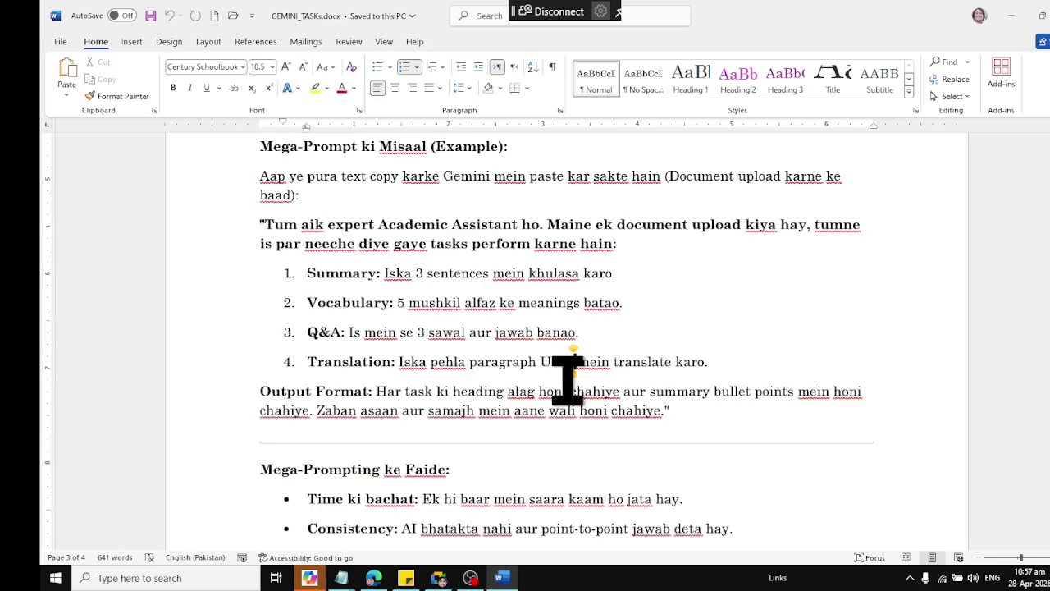
Switch to Gemini in the browser and start a new chat
{"action": "left_click", "coordinate": [386, 581]}
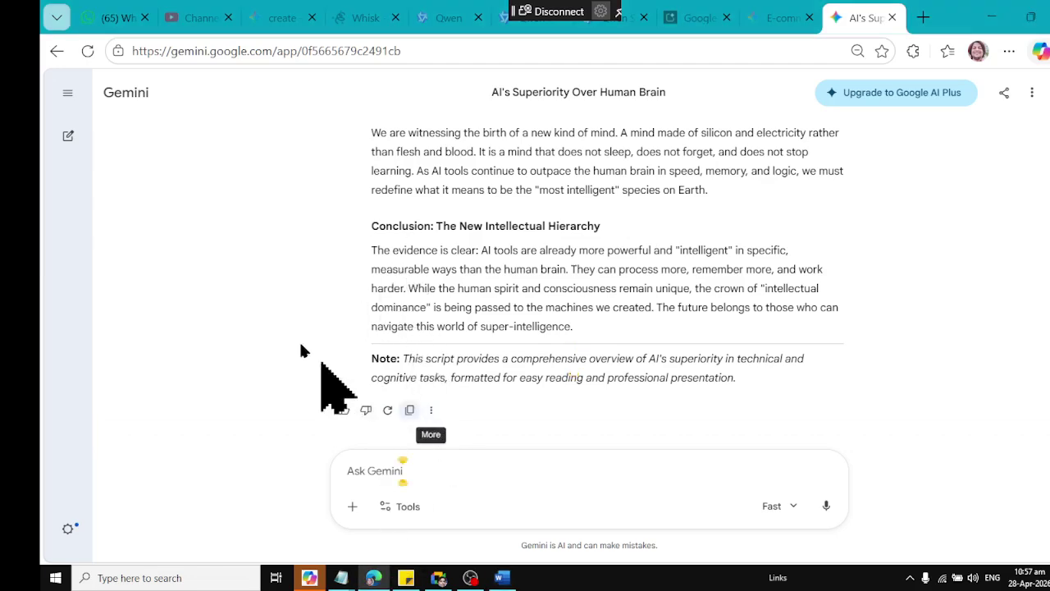
{"action": "left_click", "coordinate": [68, 93]}
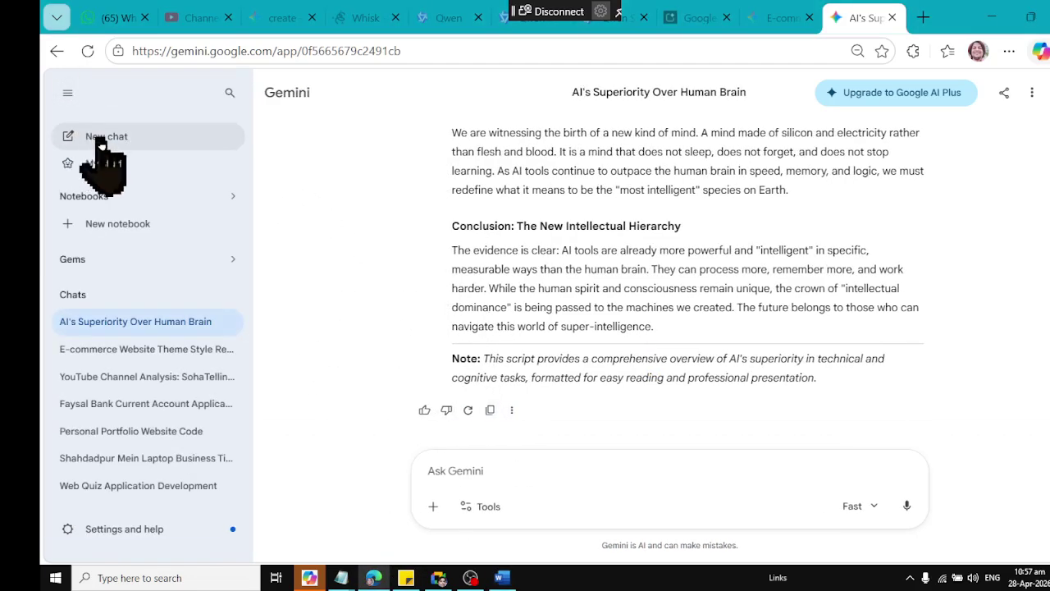
{"action": "left_click", "coordinate": [107, 136]}
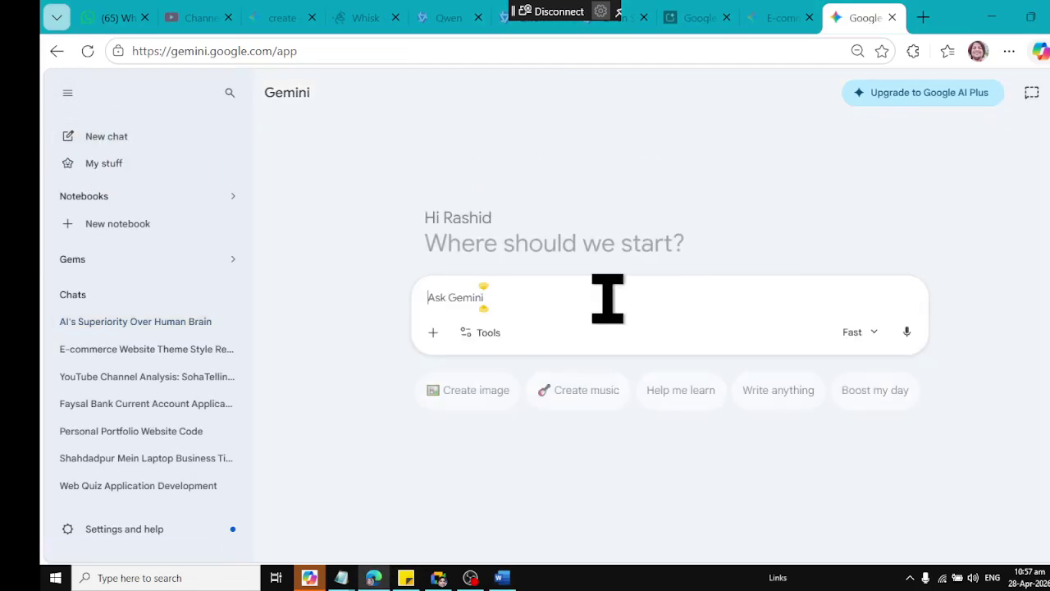
Attach AI's Superiority Over Human Brain.pdf from the Downloads folder to the new chat's prompt
{"action": "left_click", "coordinate": [433, 332]}
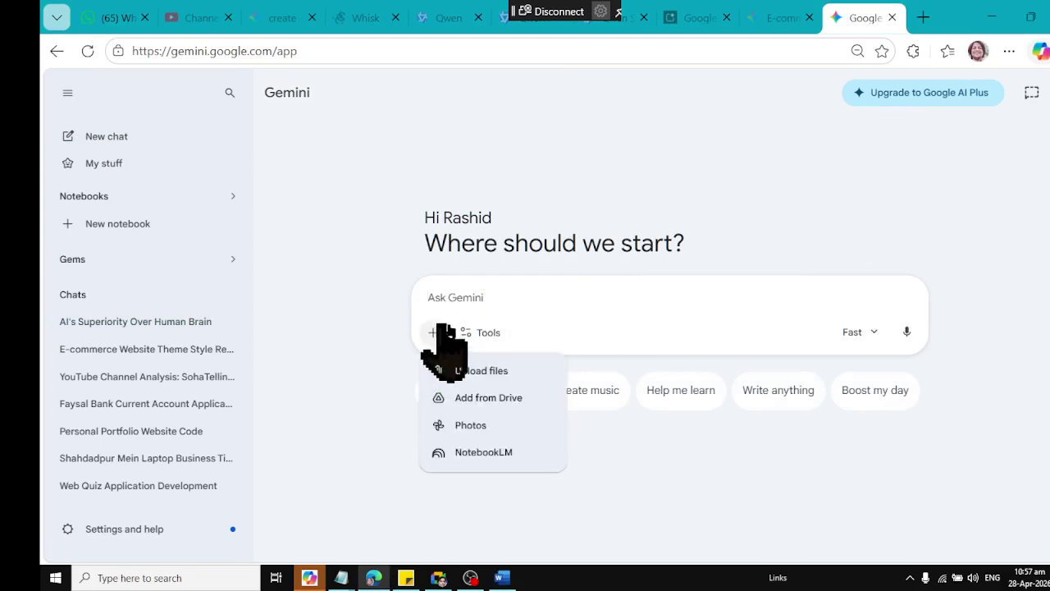
{"action": "left_click", "coordinate": [500, 376]}
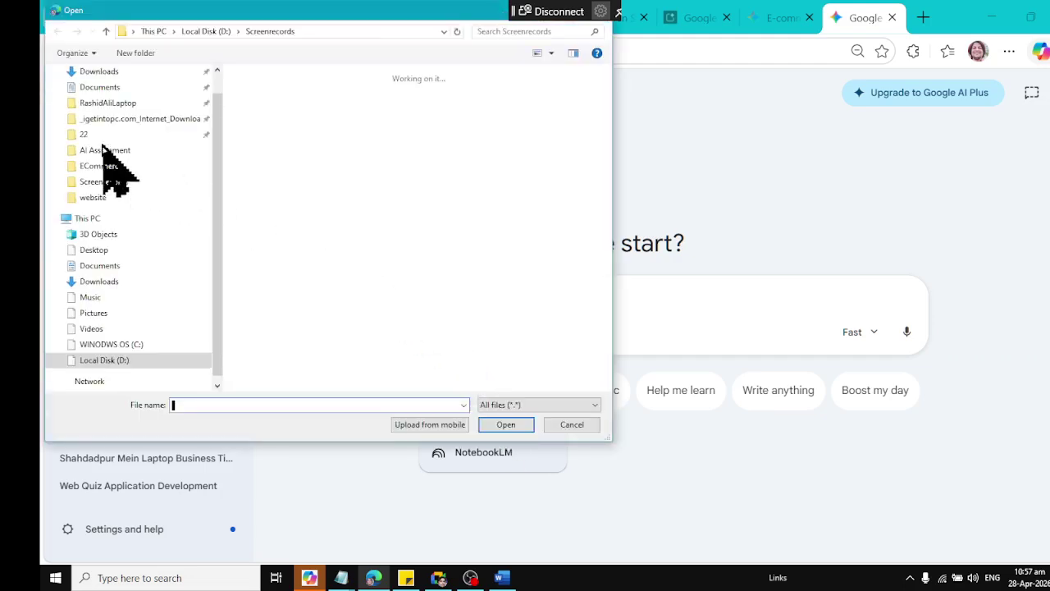
{"action": "left_click", "coordinate": [105, 72]}
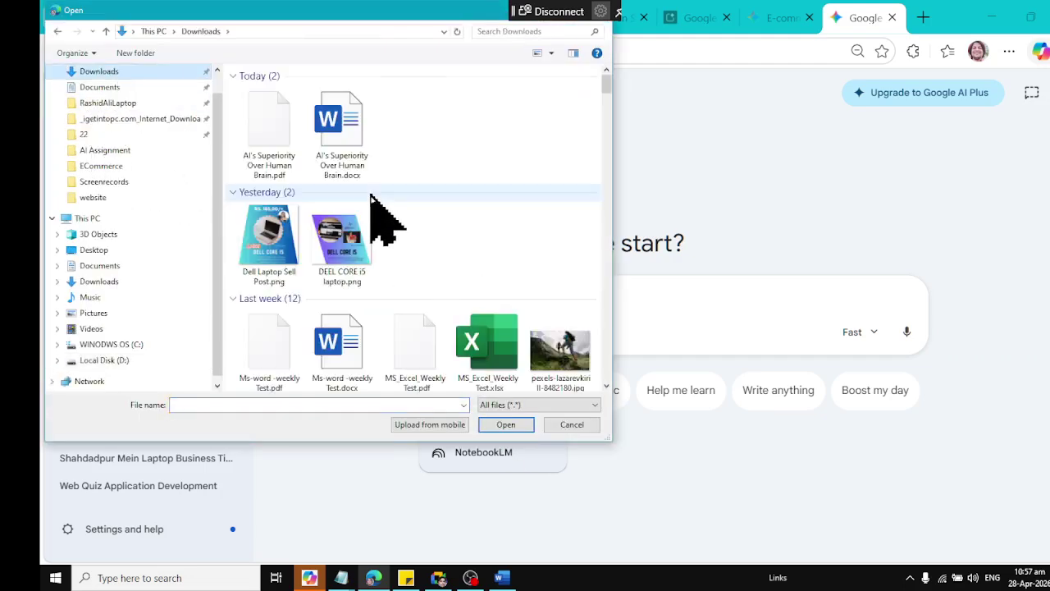
{"action": "left_click", "coordinate": [275, 172]}
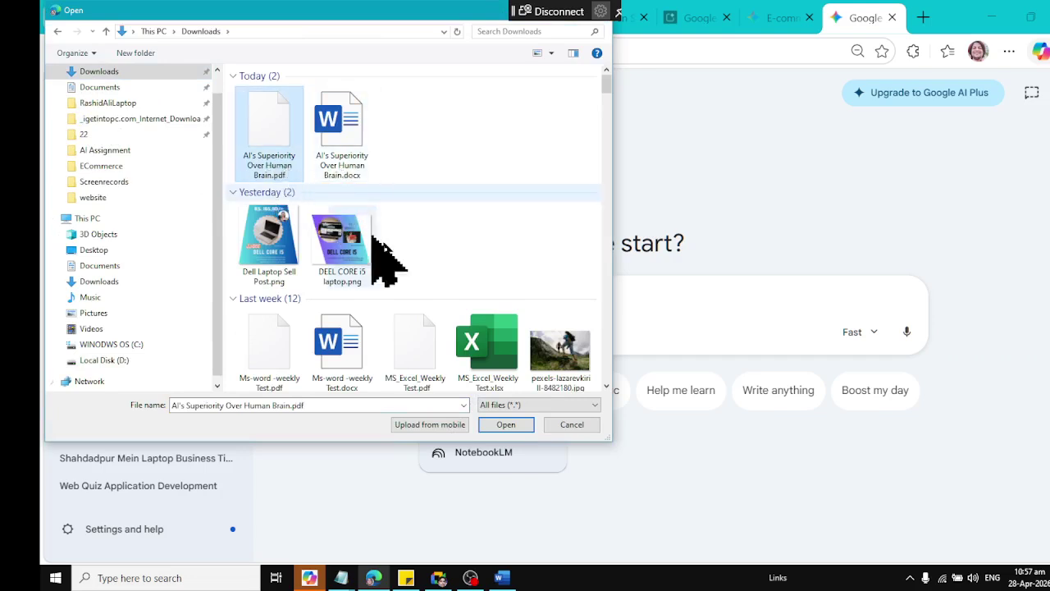
{"action": "left_click", "coordinate": [521, 430]}
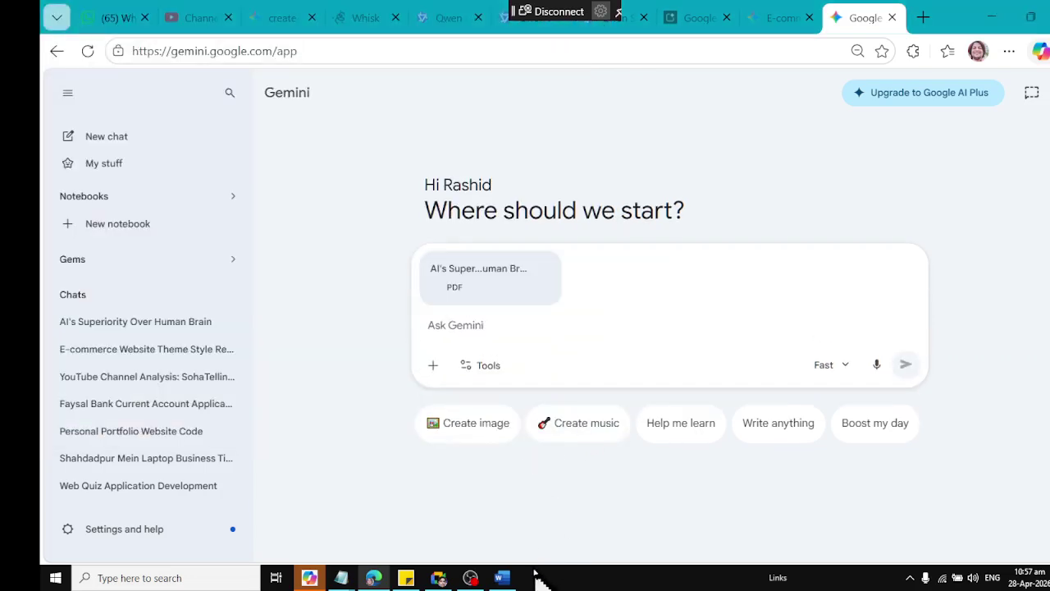
Copy the example mega-prompt, from "Tum aik expert Academic Assistant" through the Output Format paragraph, from GEMINI_TASKs.docx in Word into the Gemini prompt
{"action": "left_click", "coordinate": [502, 577]}
{"action": "scroll", "coordinate": [367, 300], "scroll_direction": "up", "scroll_amount": 2}
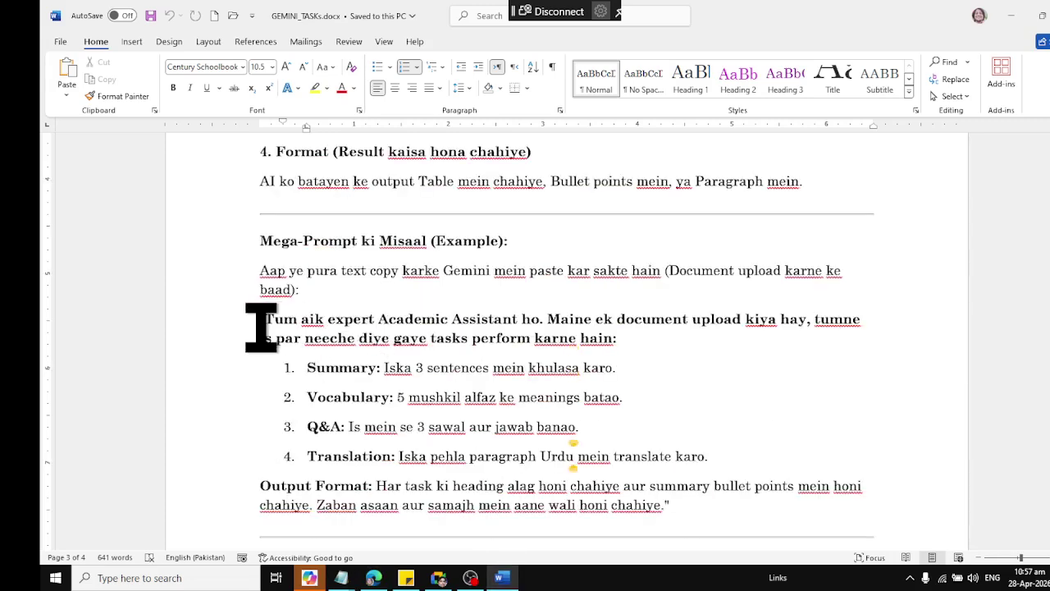
{"action": "left_click_drag", "start_coordinate": [260, 321], "coordinate": [705, 506]}
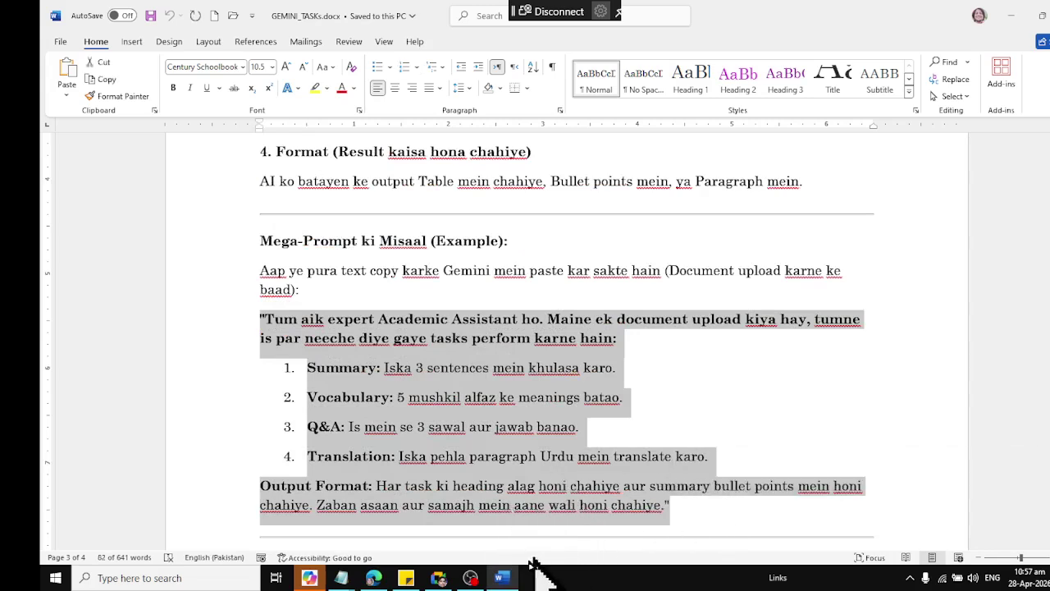
{"action": "left_click", "coordinate": [502, 578]}
{"action": "left_click", "coordinate": [451, 328]}
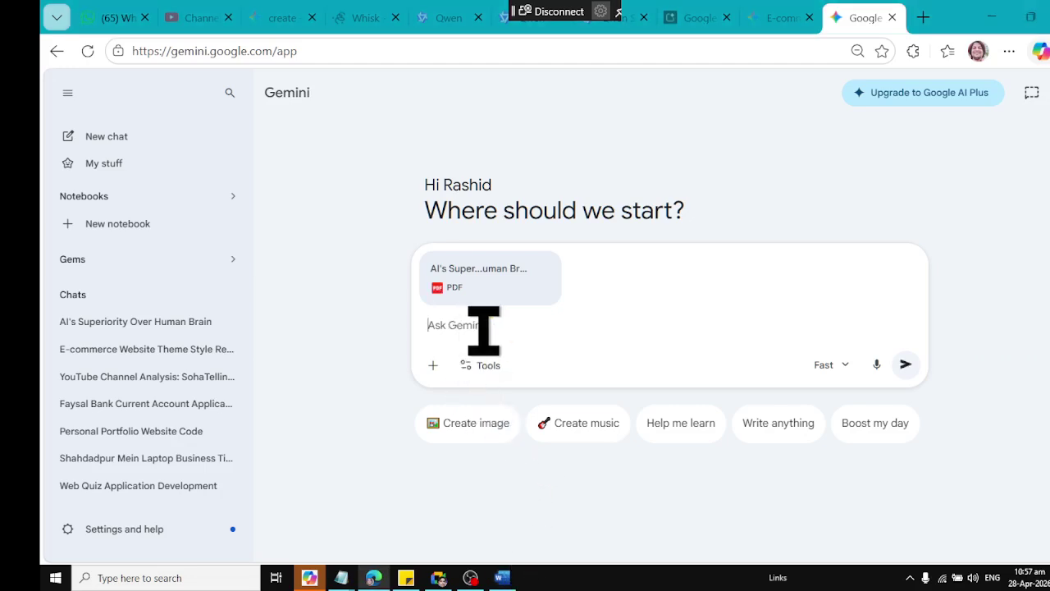
{"action": "key", "text": "ctrl+v"}
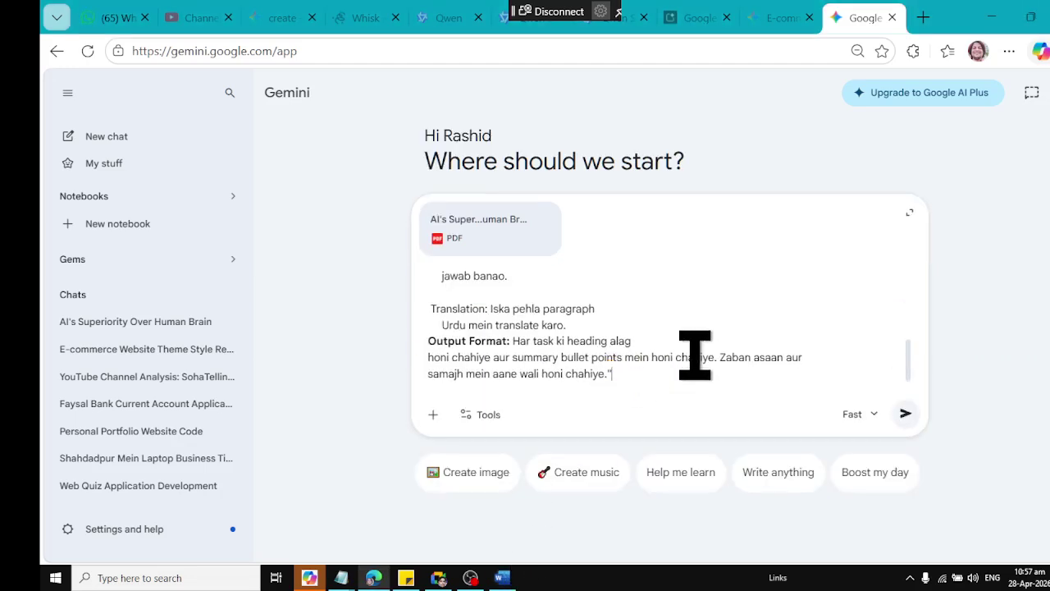
{"action": "scroll", "coordinate": [686, 332], "scroll_direction": "up", "scroll_amount": 10}
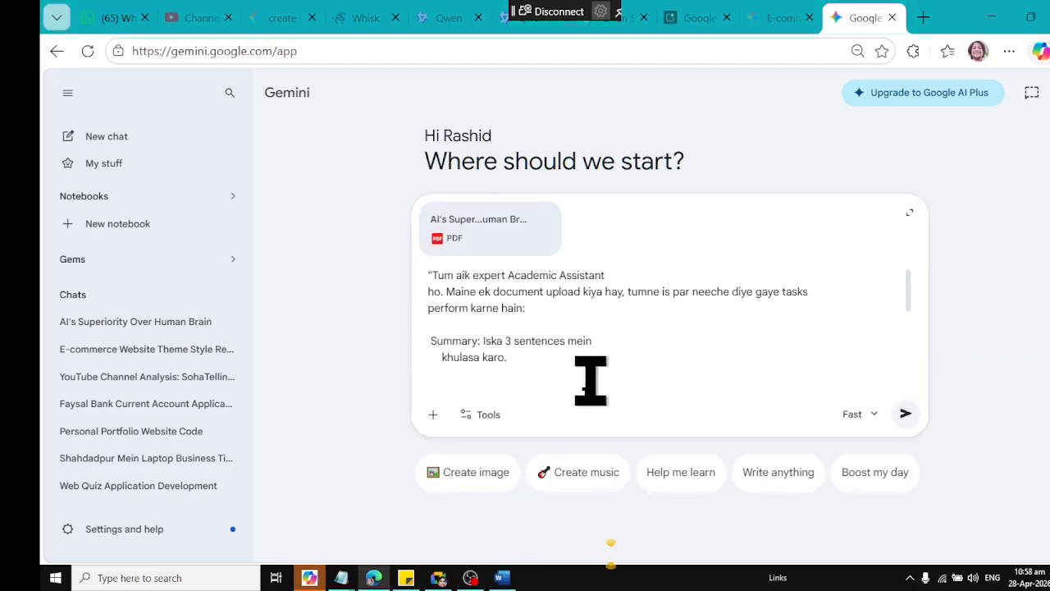
Switch to GEMINI_TASKs.docx in Word and review the example mega-prompt's Summary, Vocabulary, Q&A and Translation tasks
{"action": "left_click", "coordinate": [502, 577]}
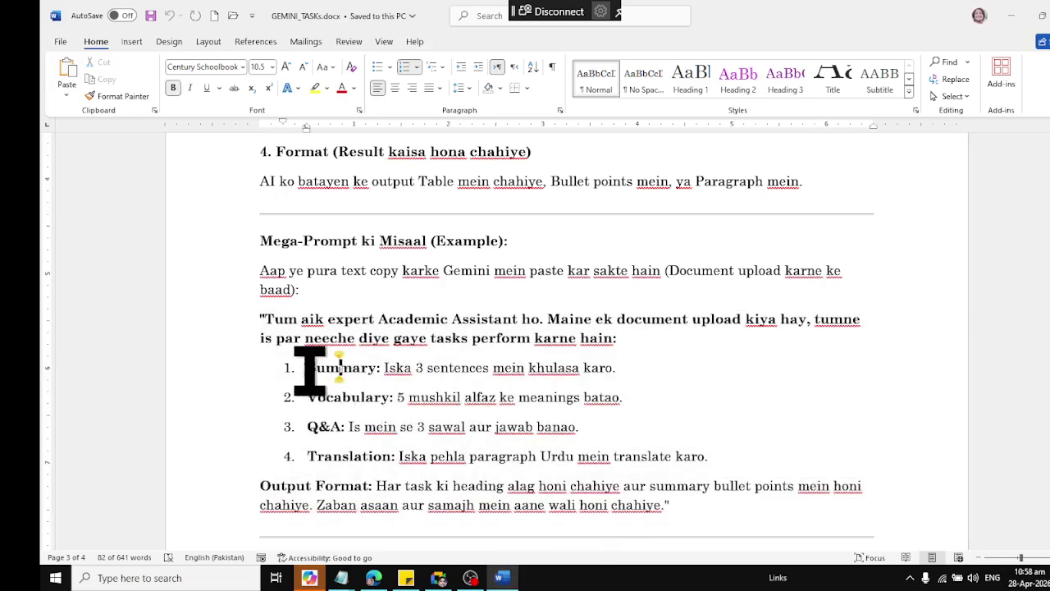
{"action": "left_click_drag", "start_coordinate": [305, 368], "coordinate": [651, 363]}
{"action": "left_click_drag", "start_coordinate": [308, 397], "coordinate": [557, 410]}
{"action": "left_click_drag", "start_coordinate": [306, 428], "coordinate": [628, 429]}
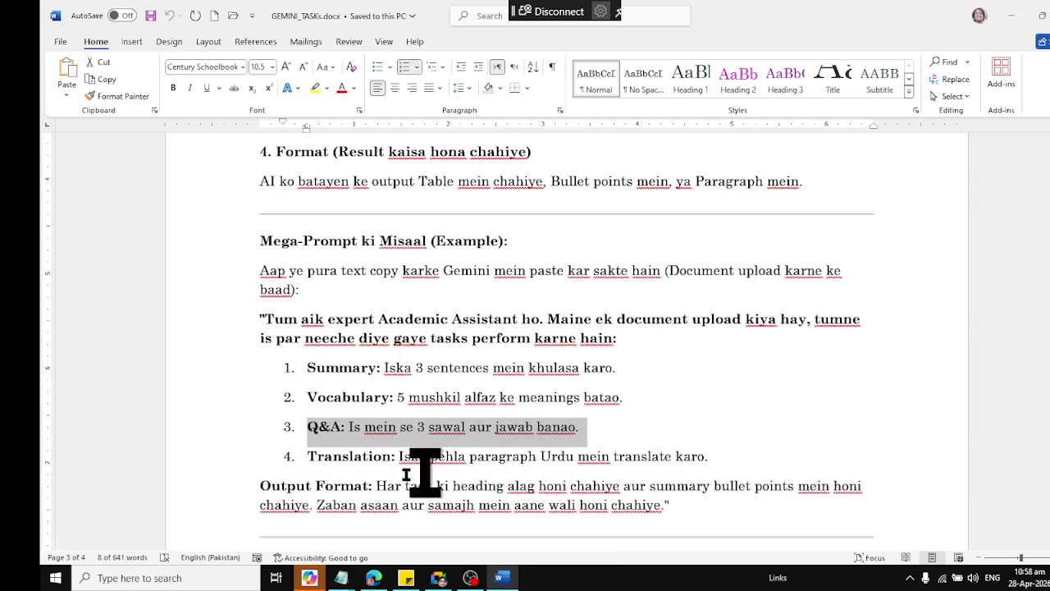
{"action": "left_click_drag", "start_coordinate": [311, 457], "coordinate": [731, 445]}
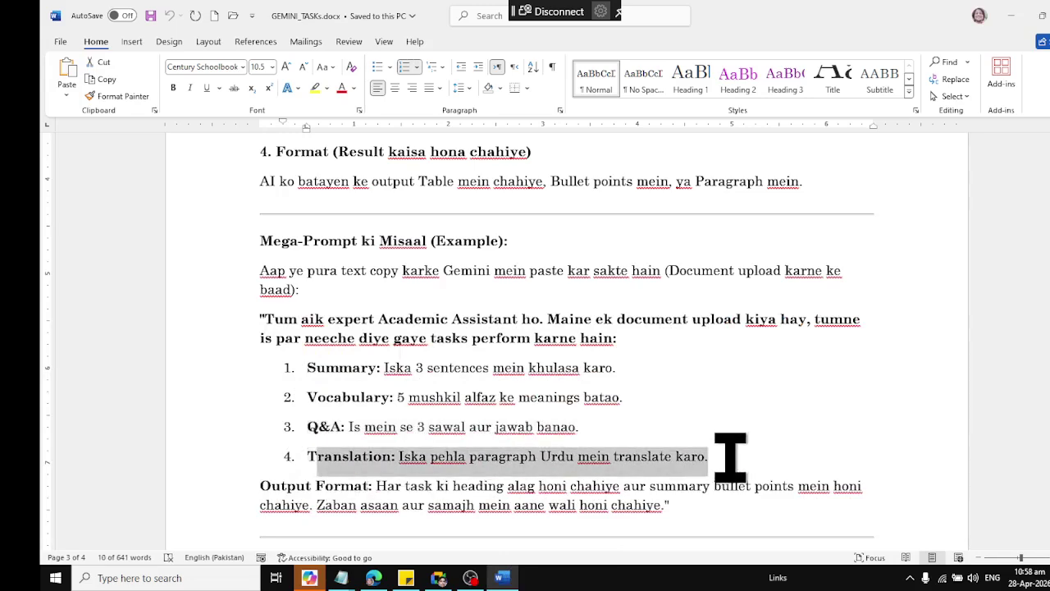
Compare the example with the assignment's Task List, checking the Language Translation (Tarjuma) prompt and the tasks through Fact-Checking
{"action": "scroll", "coordinate": [480, 351], "scroll_direction": "up", "scroll_amount": 1}
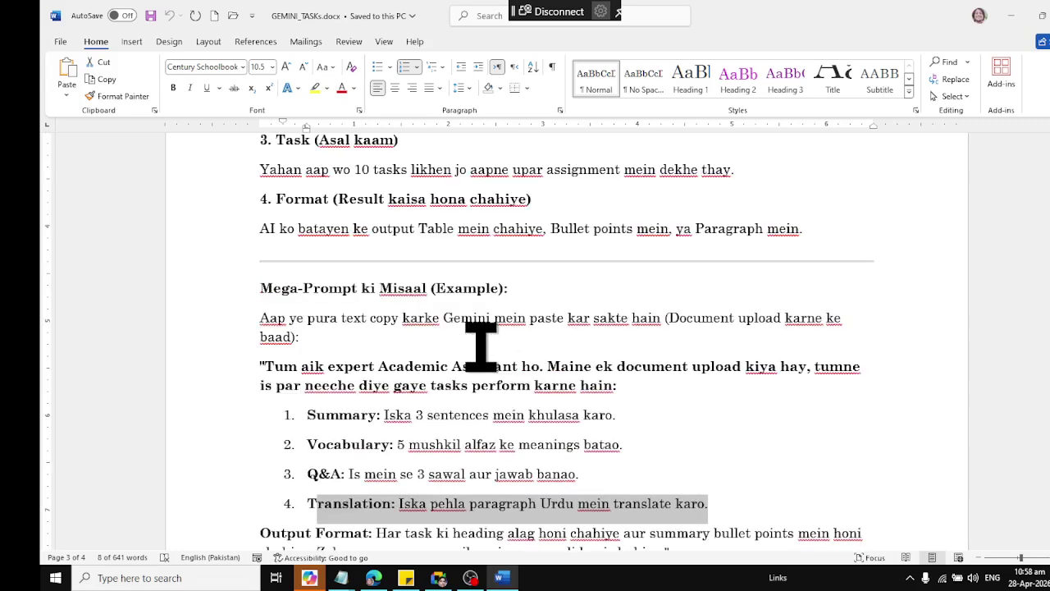
{"action": "scroll", "coordinate": [479, 342], "scroll_direction": "up", "scroll_amount": 14}
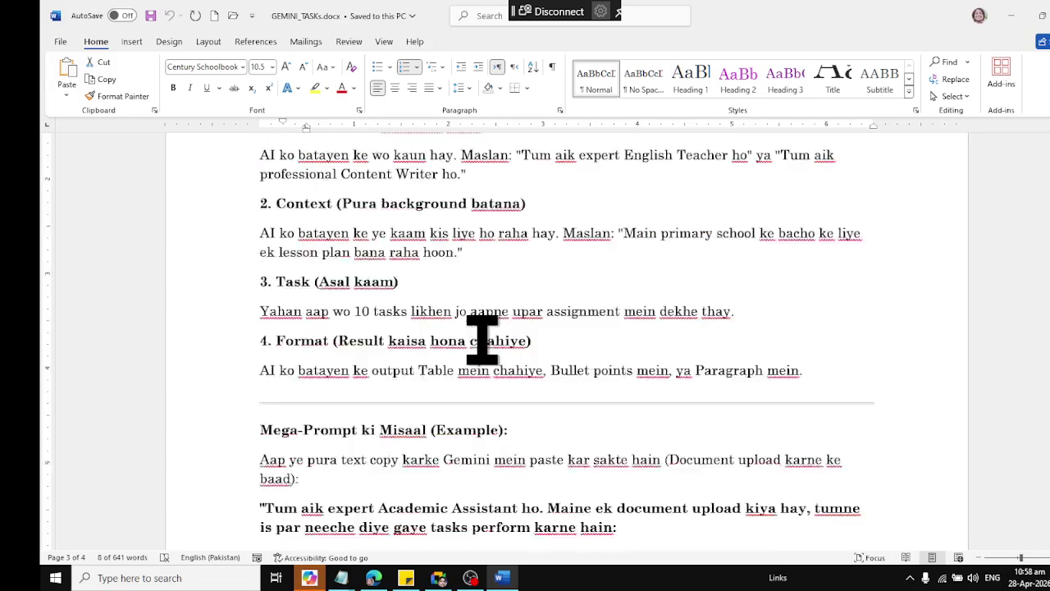
{"action": "scroll", "coordinate": [483, 331], "scroll_direction": "up", "scroll_amount": 10}
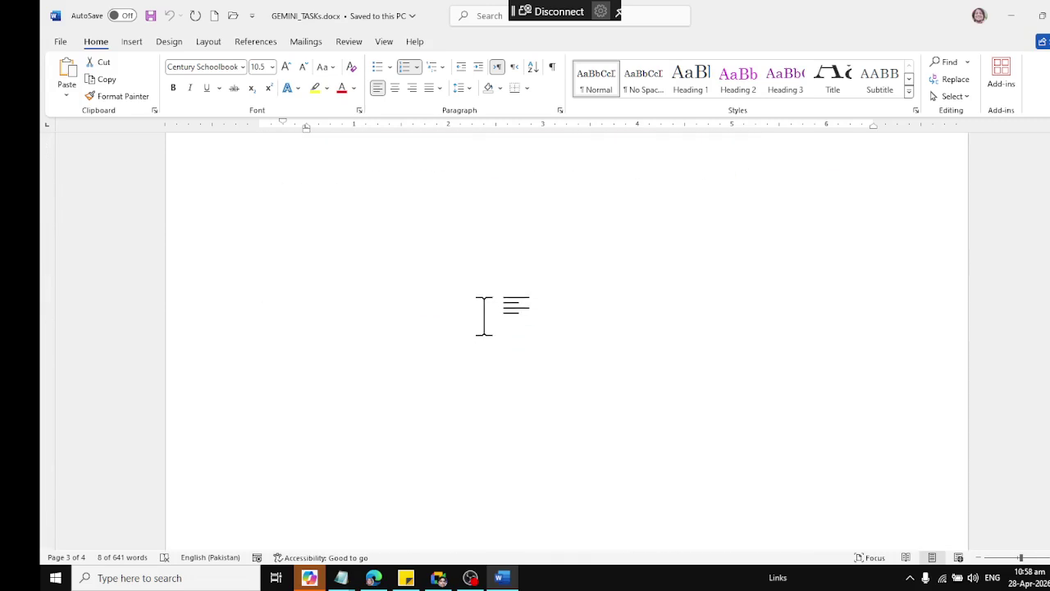
{"action": "scroll", "coordinate": [483, 308], "scroll_direction": "up", "scroll_amount": 7}
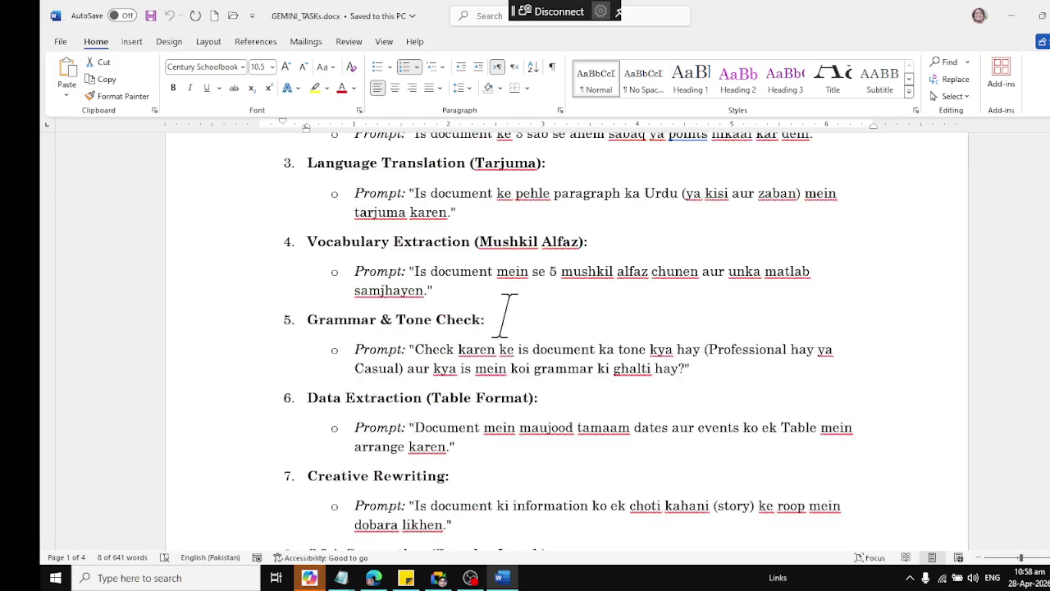
{"action": "scroll", "coordinate": [505, 313], "scroll_direction": "up", "scroll_amount": 3}
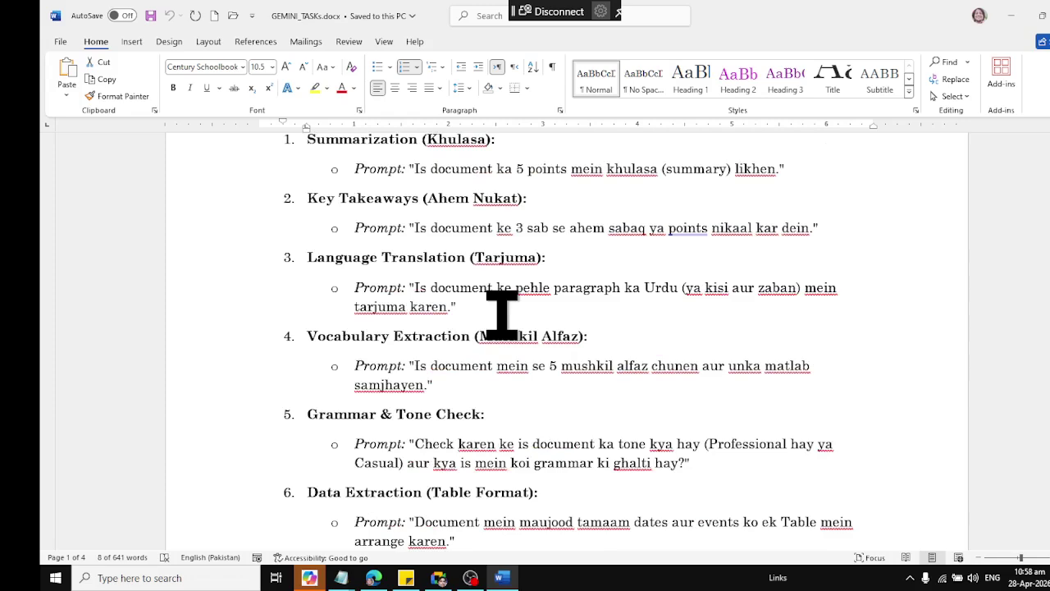
{"action": "scroll", "coordinate": [502, 313], "scroll_direction": "up", "scroll_amount": 3}
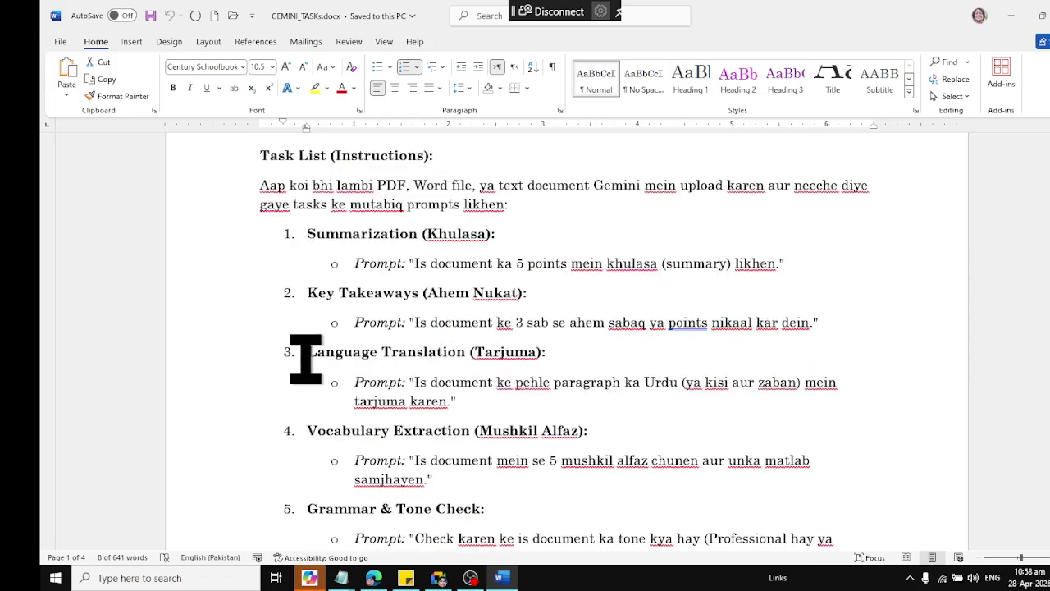
{"action": "left_click_drag", "start_coordinate": [305, 359], "coordinate": [581, 402]}
{"action": "scroll", "coordinate": [567, 386], "scroll_direction": "down", "scroll_amount": 15}
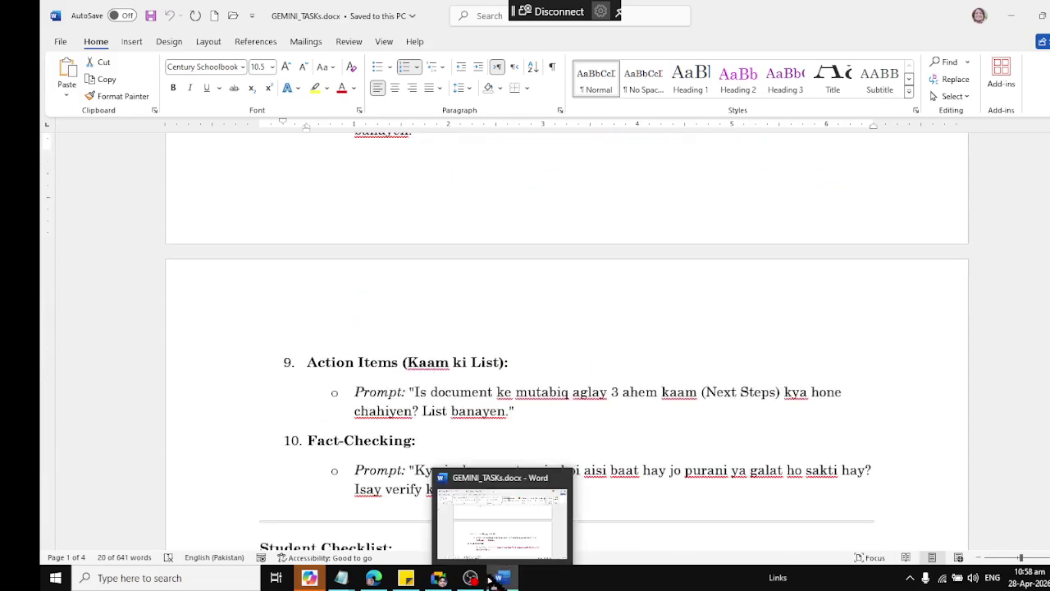
Switch back to Gemini, check the pasted mega-prompt through its Output Format paragraph, and submit it with the attached PDF
{"action": "left_click", "coordinate": [374, 577]}
{"action": "scroll", "coordinate": [550, 328], "scroll_direction": "down", "scroll_amount": 5}
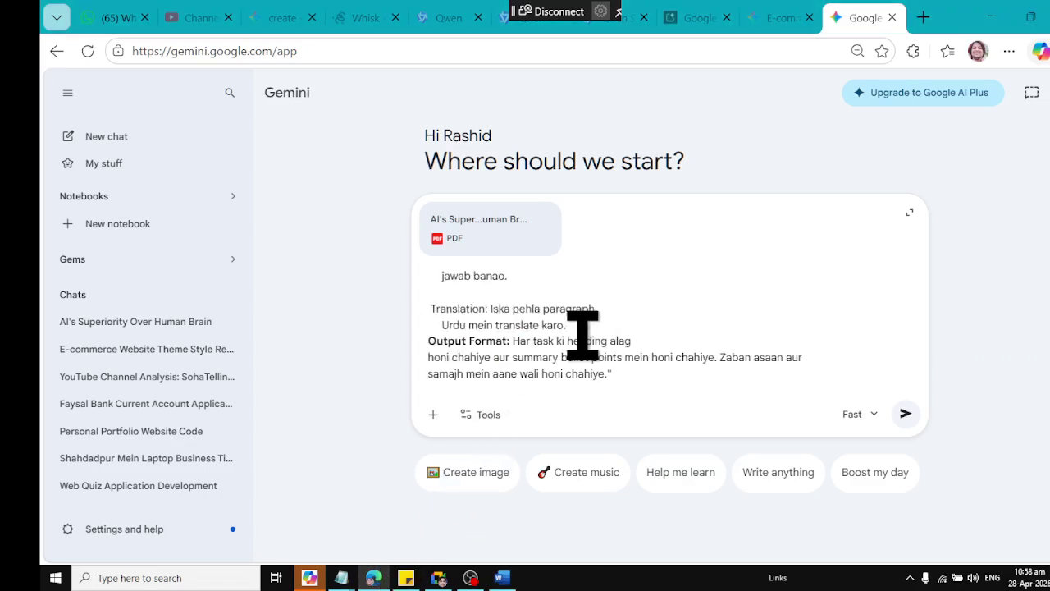
{"action": "left_click", "coordinate": [610, 296]}
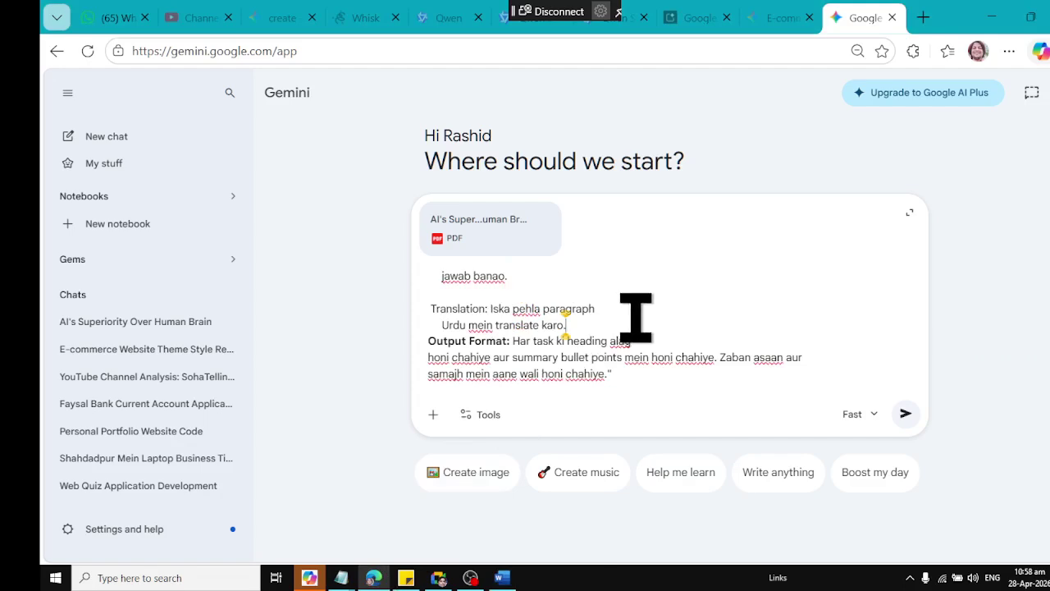
{"action": "scroll", "coordinate": [636, 315], "scroll_direction": "up", "scroll_amount": 5}
{"action": "scroll", "coordinate": [640, 312], "scroll_direction": "down", "scroll_amount": 5}
{"action": "left_click", "coordinate": [906, 416]}
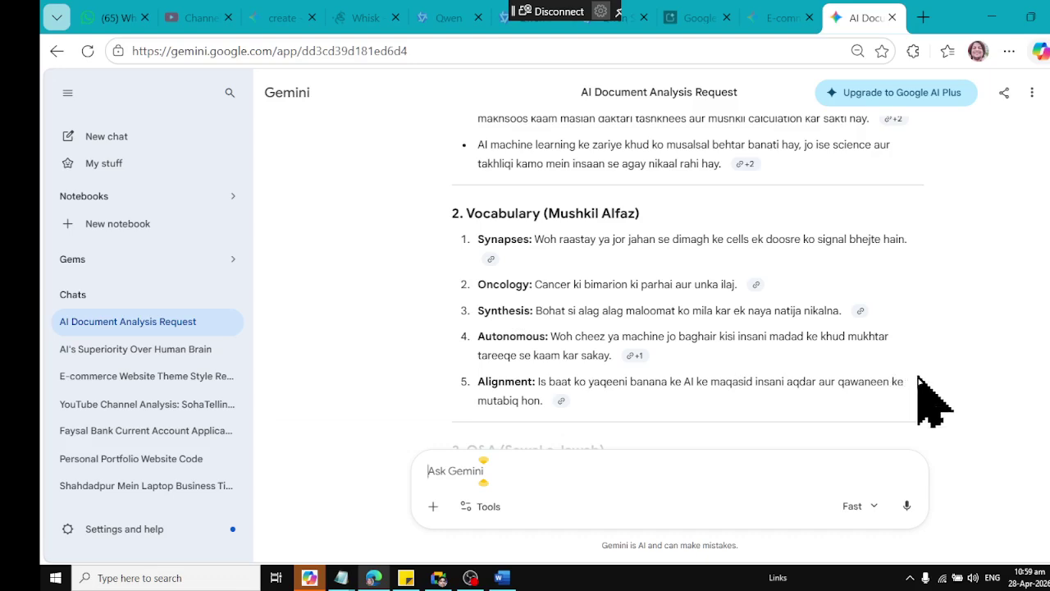
Review Gemini's response across its Summary, Vocabulary, Q&A and Translation sections
{"action": "scroll", "coordinate": [917, 377], "scroll_direction": "down", "scroll_amount": 5}
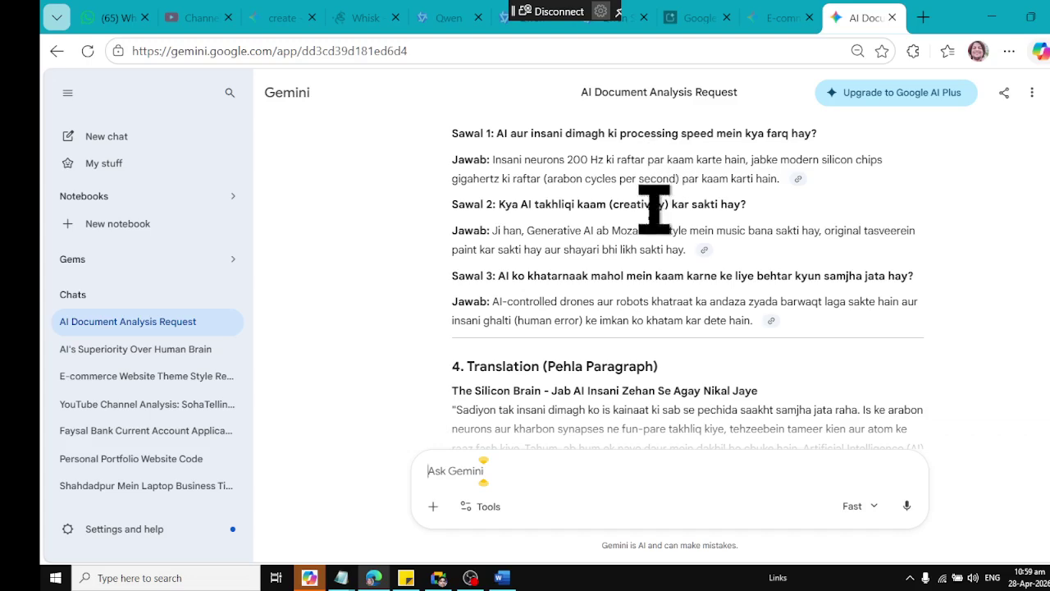
{"action": "scroll", "coordinate": [656, 291], "scroll_direction": "down", "scroll_amount": 1}
{"action": "scroll", "coordinate": [656, 291], "scroll_direction": "down", "scroll_amount": 1}
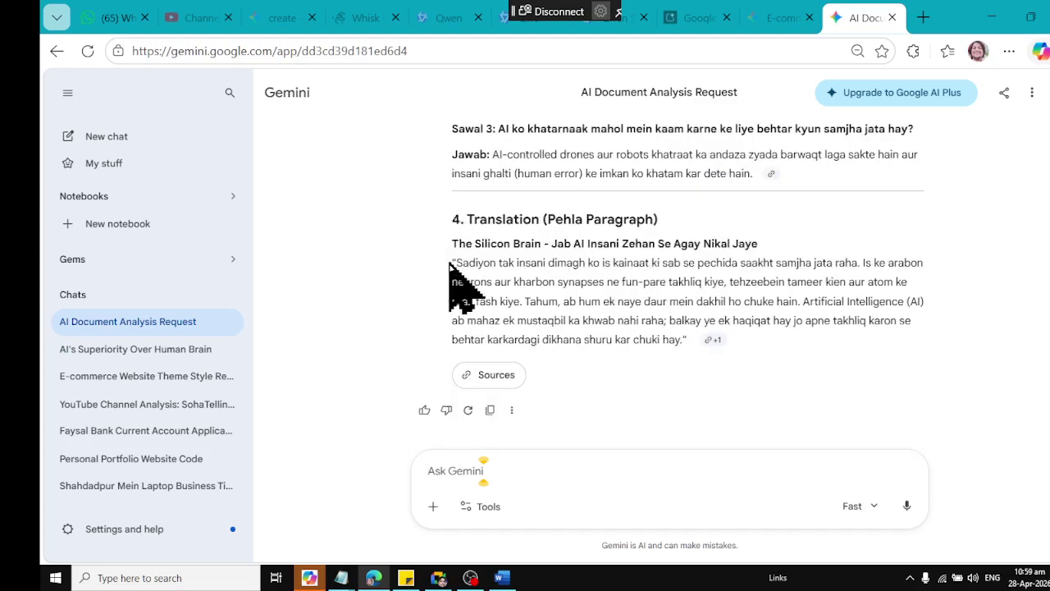
{"action": "scroll", "coordinate": [654, 312], "scroll_direction": "up", "scroll_amount": 8}
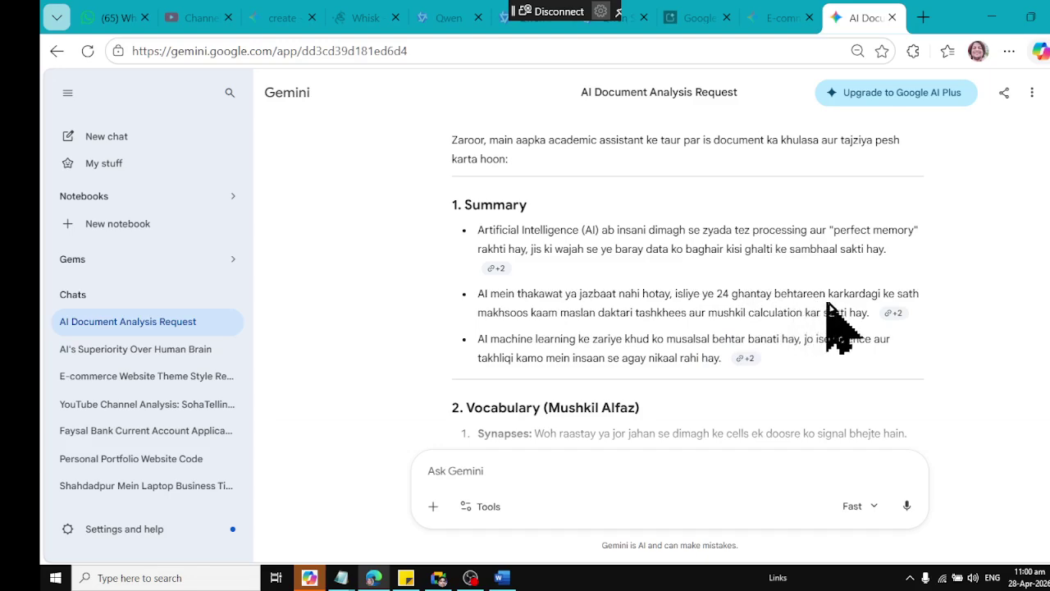
{"action": "mouse_move", "coordinate": [909, 311]}
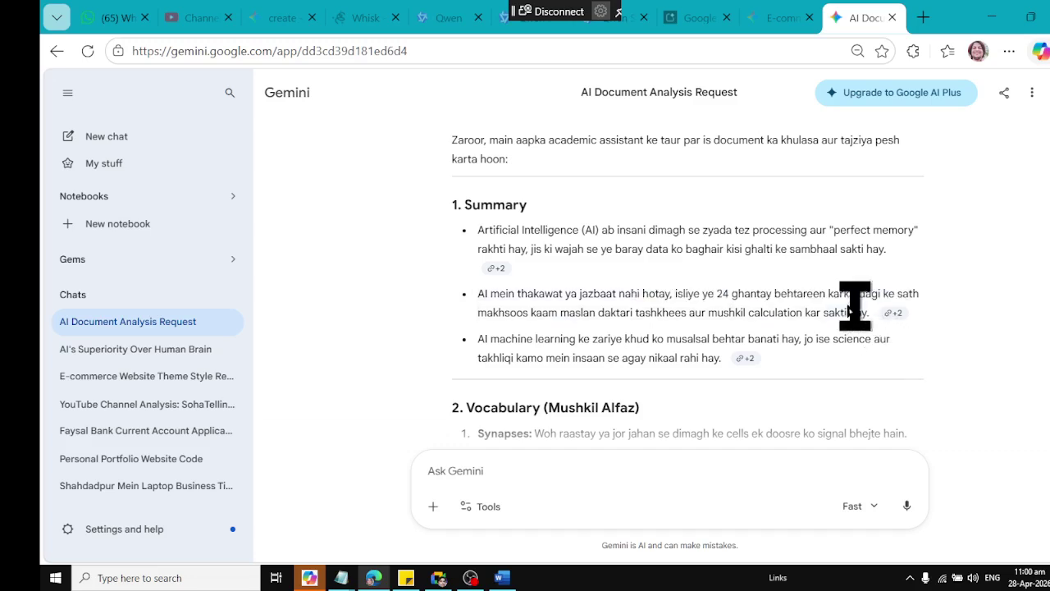
{"action": "scroll", "coordinate": [553, 312], "scroll_direction": "down", "scroll_amount": 10}
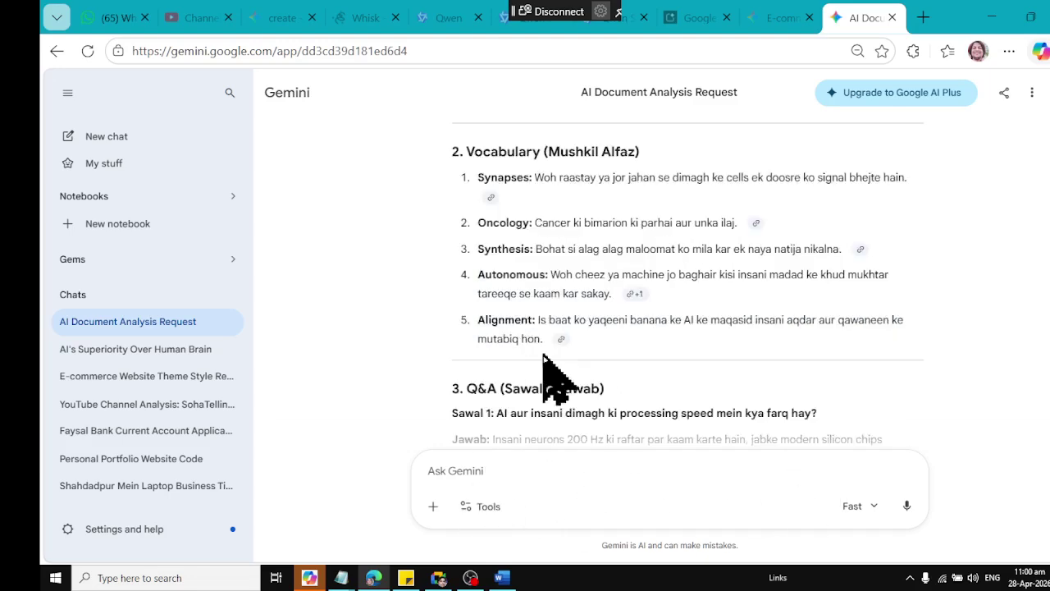
Export the Gemini response to Google Docs and open the new document
{"action": "left_click", "coordinate": [509, 410]}
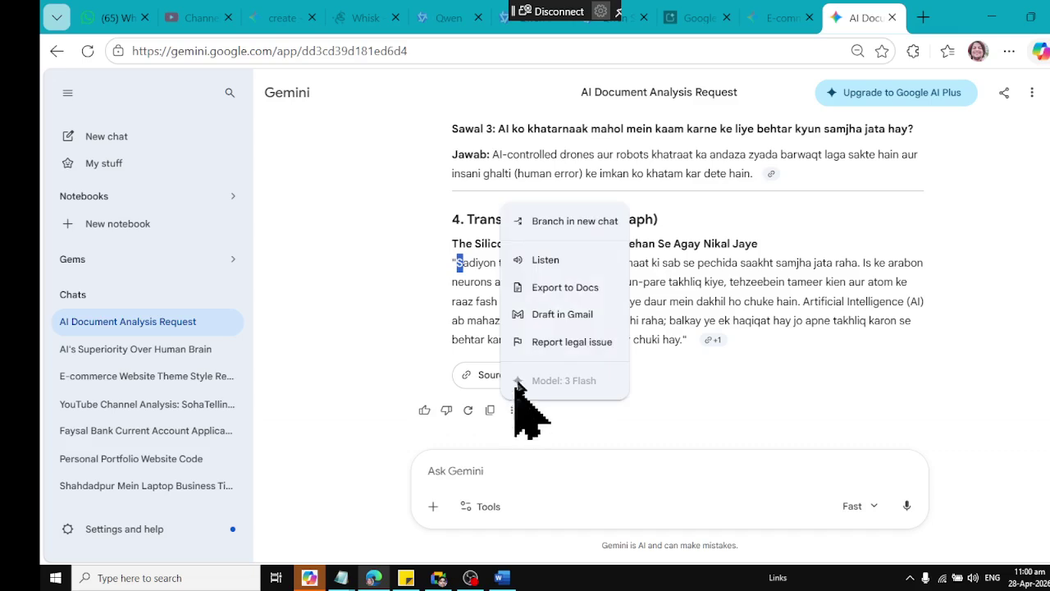
{"action": "left_click", "coordinate": [570, 288]}
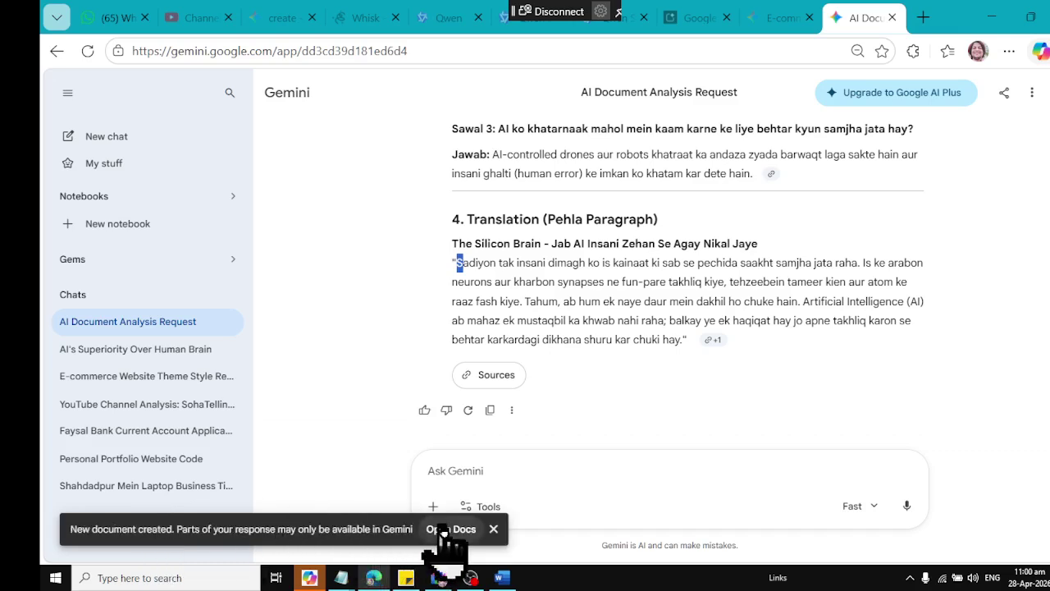
{"action": "left_click", "coordinate": [451, 562]}
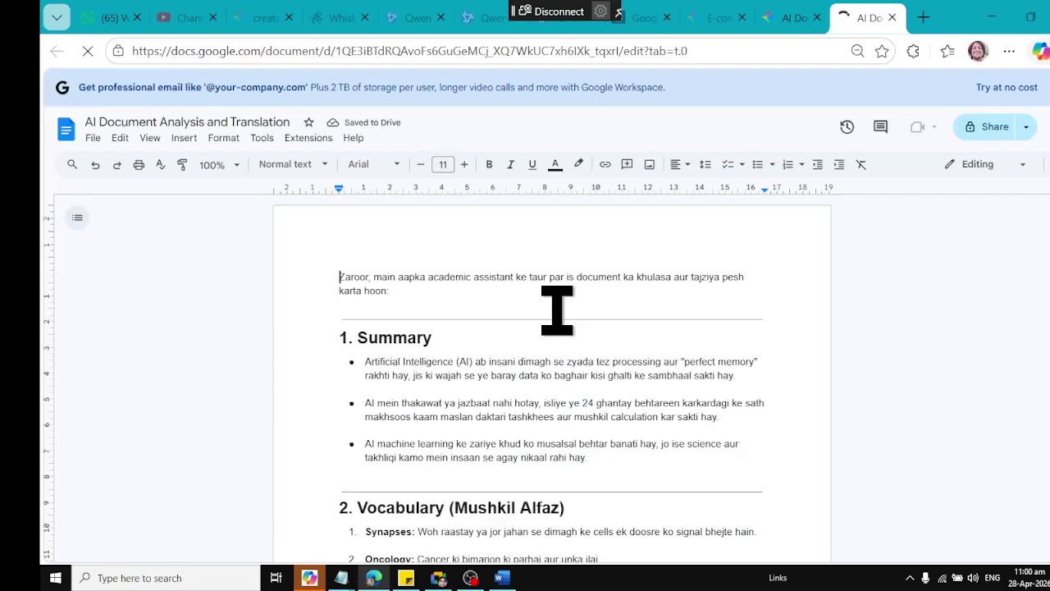
Look through the exported AI Document Analysis and Translation document and download it as a PDF document (.pdf)
{"action": "scroll", "coordinate": [695, 355], "scroll_direction": "down", "scroll_amount": 10}
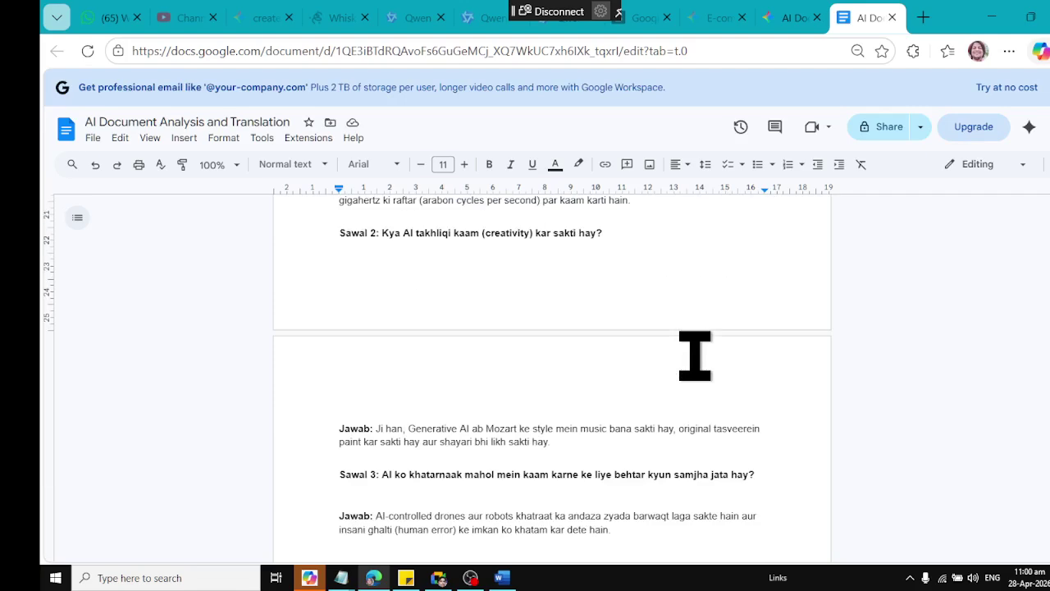
{"action": "scroll", "coordinate": [695, 355], "scroll_direction": "down", "scroll_amount": 5}
{"action": "scroll", "coordinate": [695, 355], "scroll_direction": "up", "scroll_amount": 15}
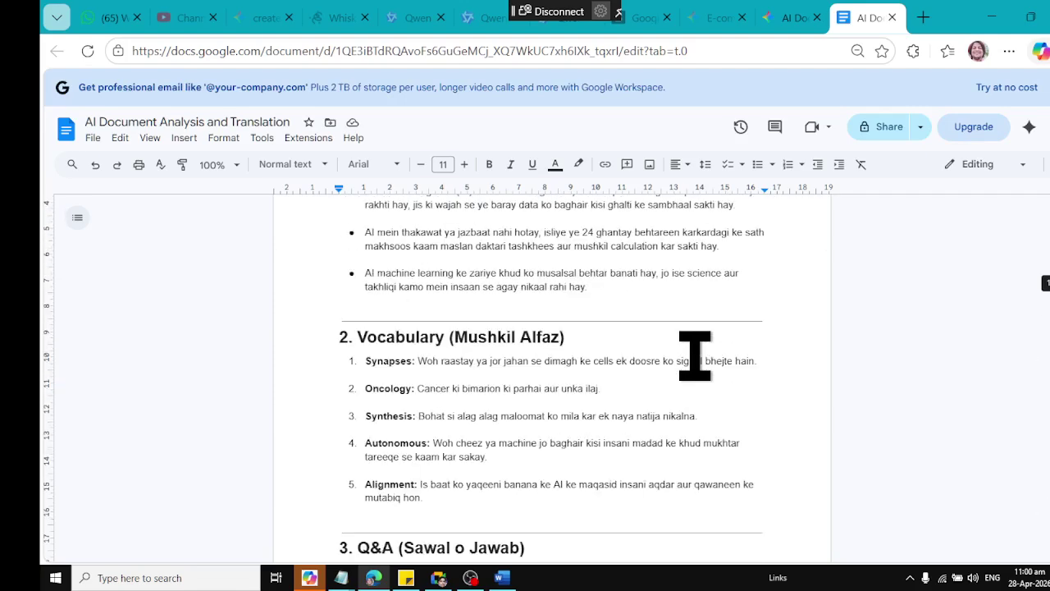
{"action": "left_click", "coordinate": [92, 138]}
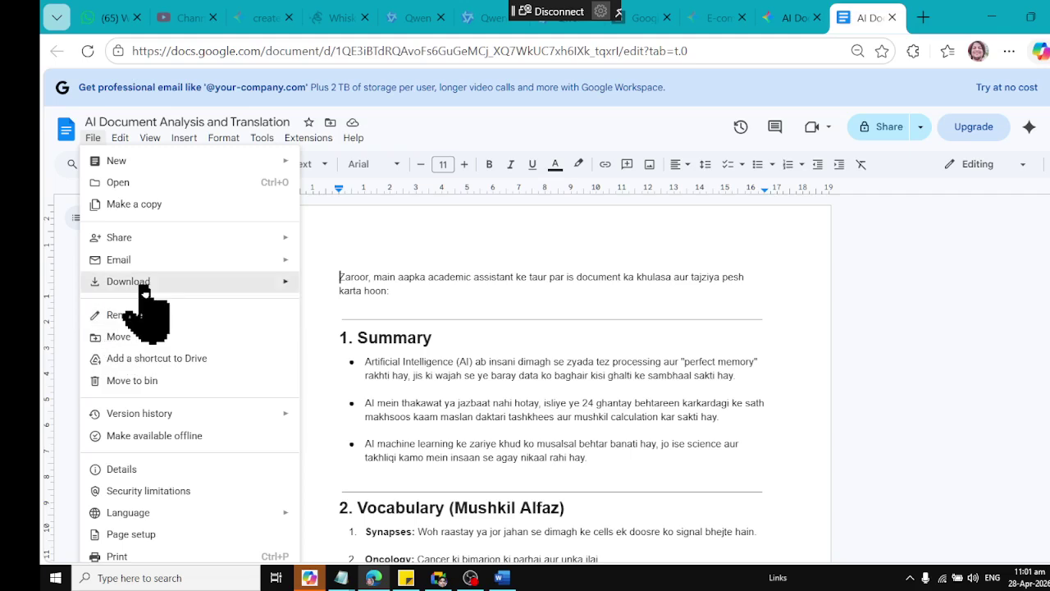
{"action": "mouse_move", "coordinate": [134, 283]}
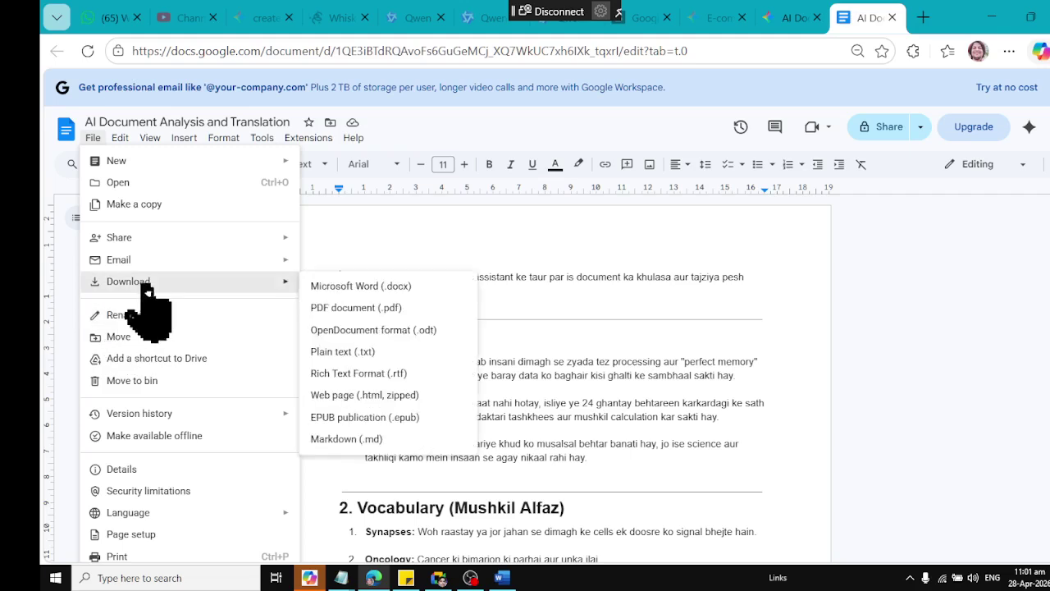
{"action": "left_click", "coordinate": [345, 309]}
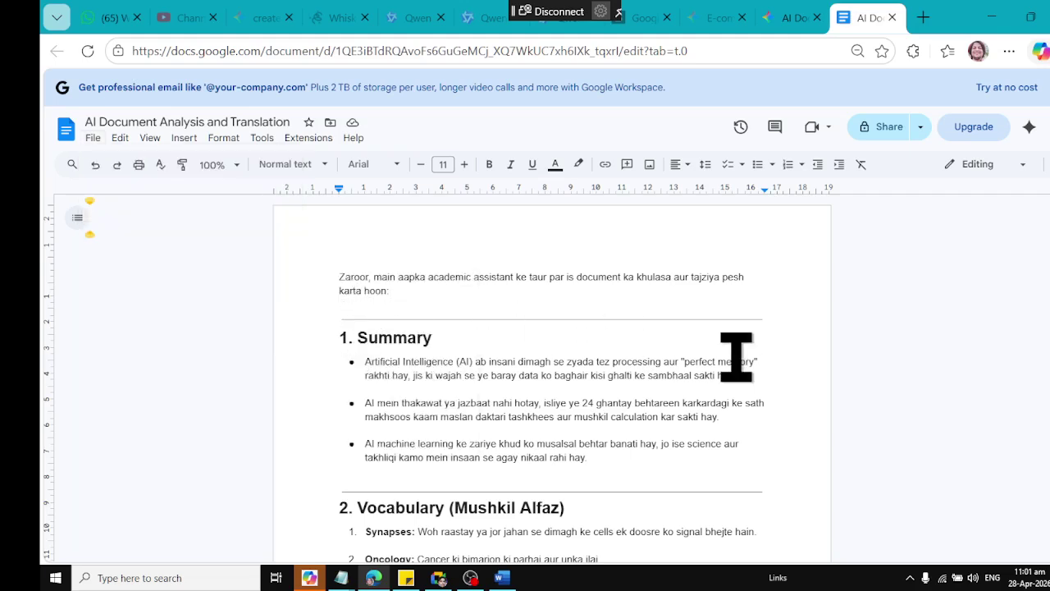